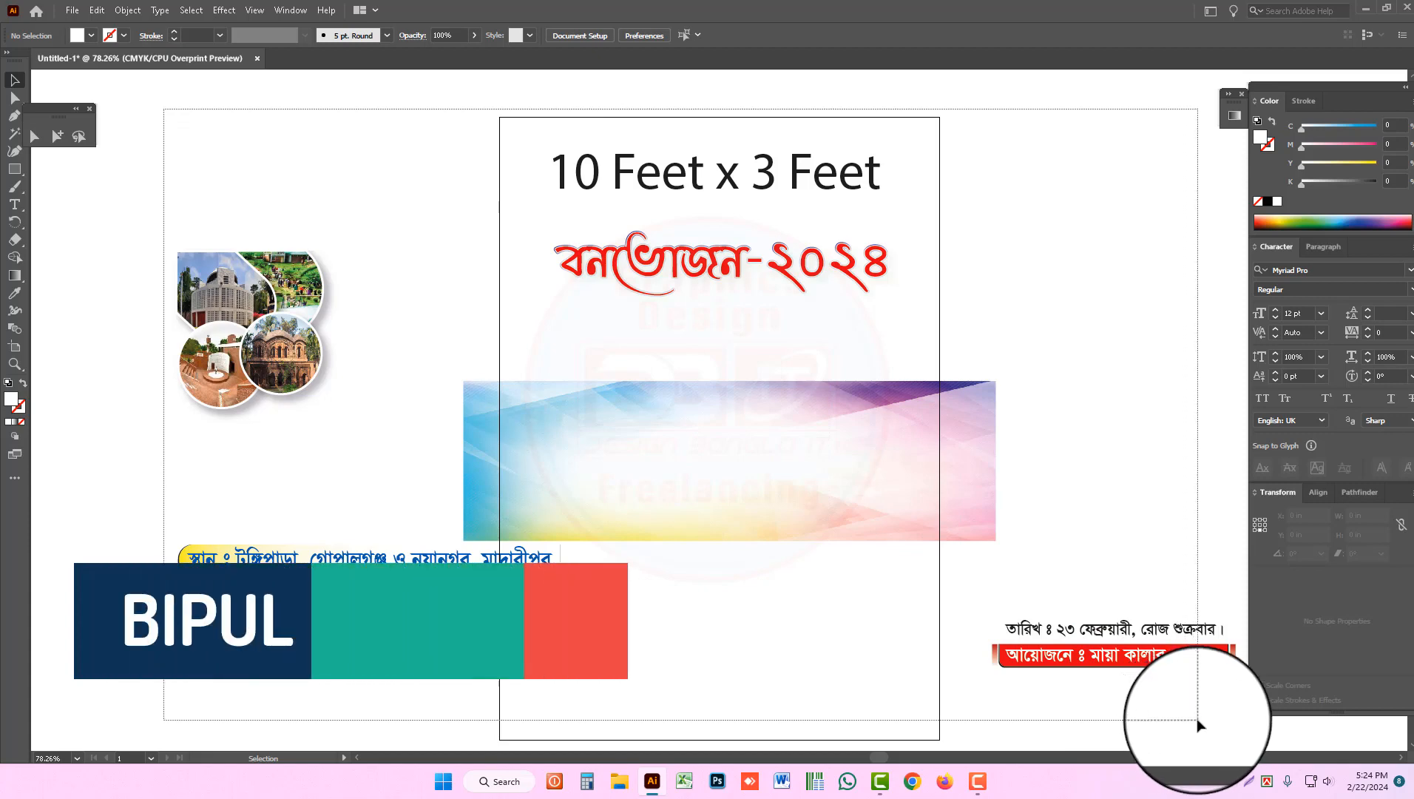
Step: Move the colourful gradient background image slightly upward on the artboard
key(ctrl+a)
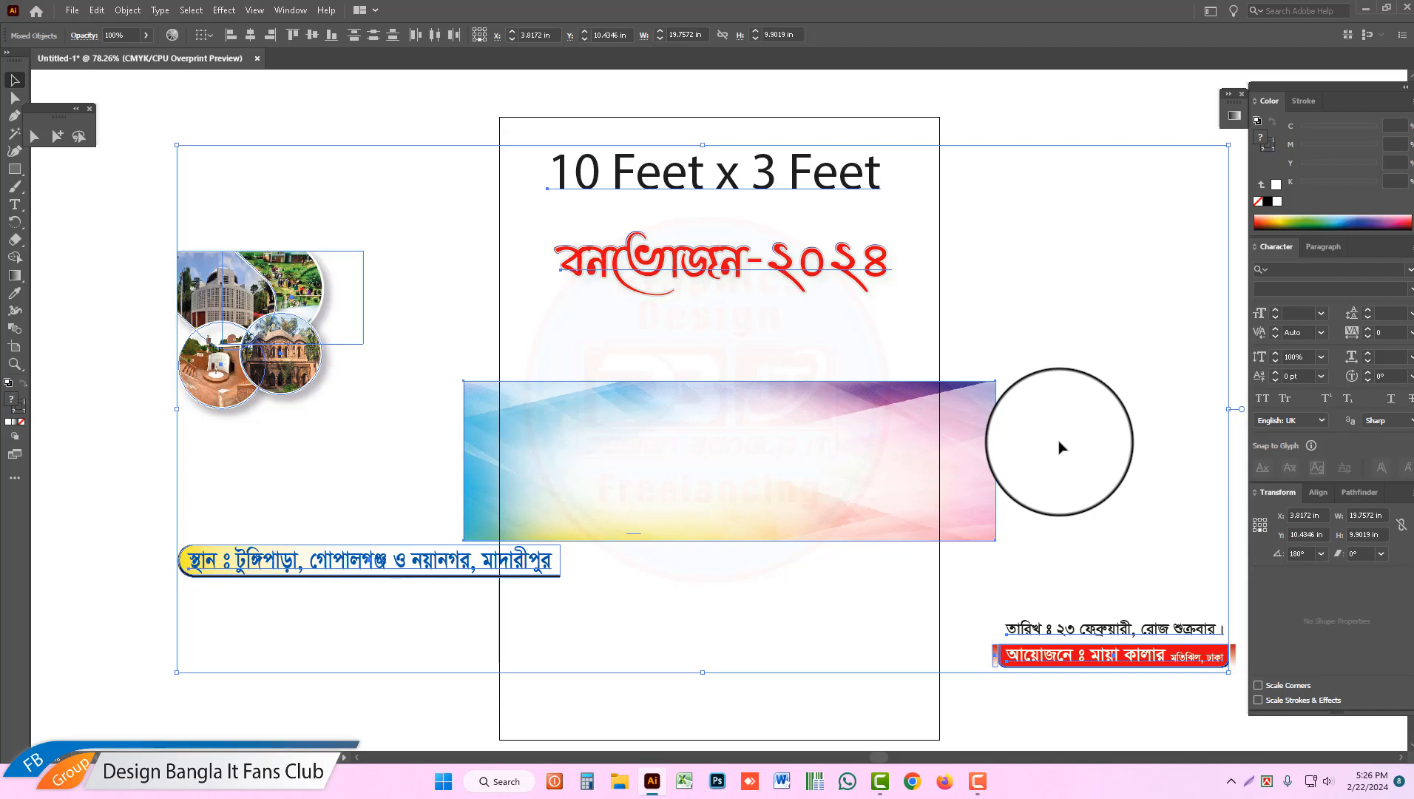
click(841, 341)
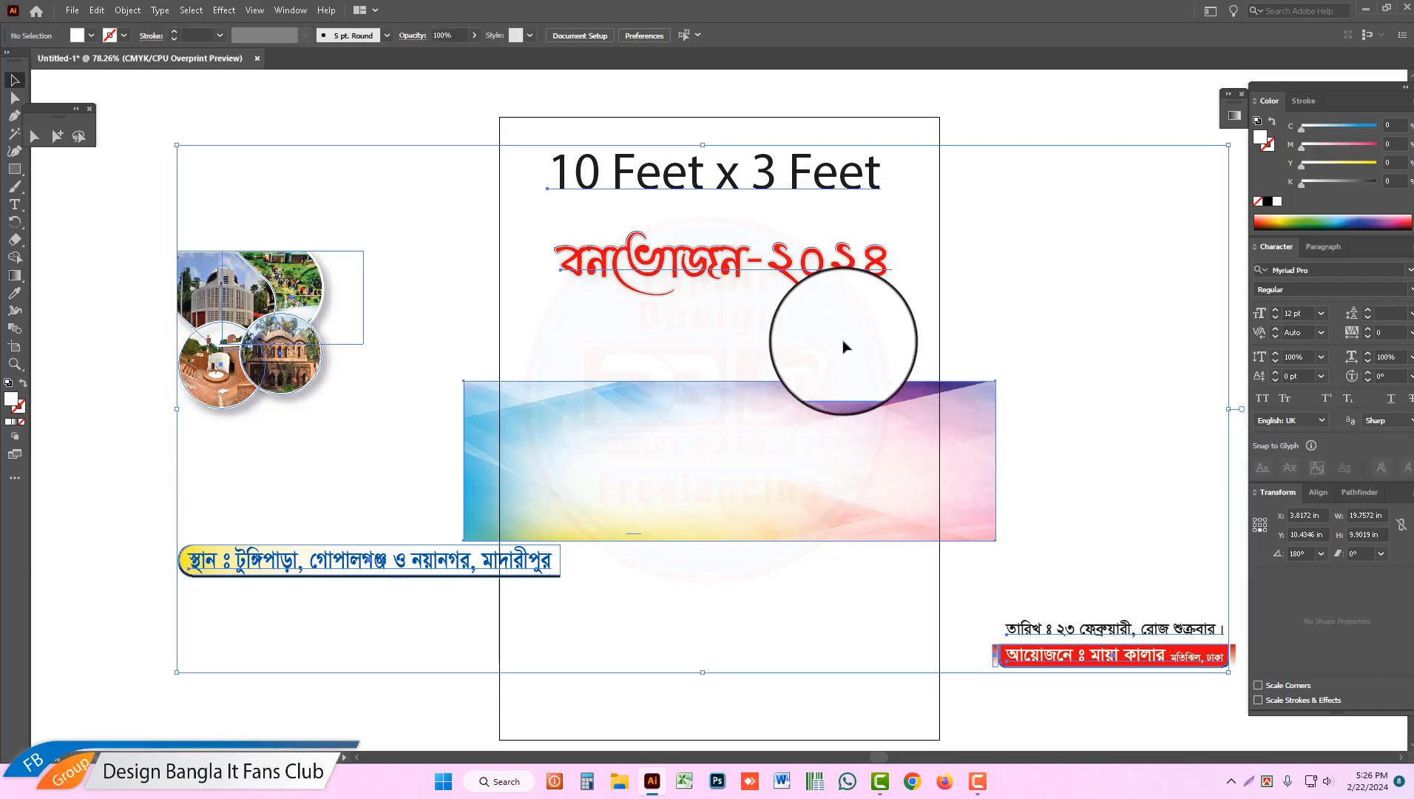
drag(717, 466, 722, 416)
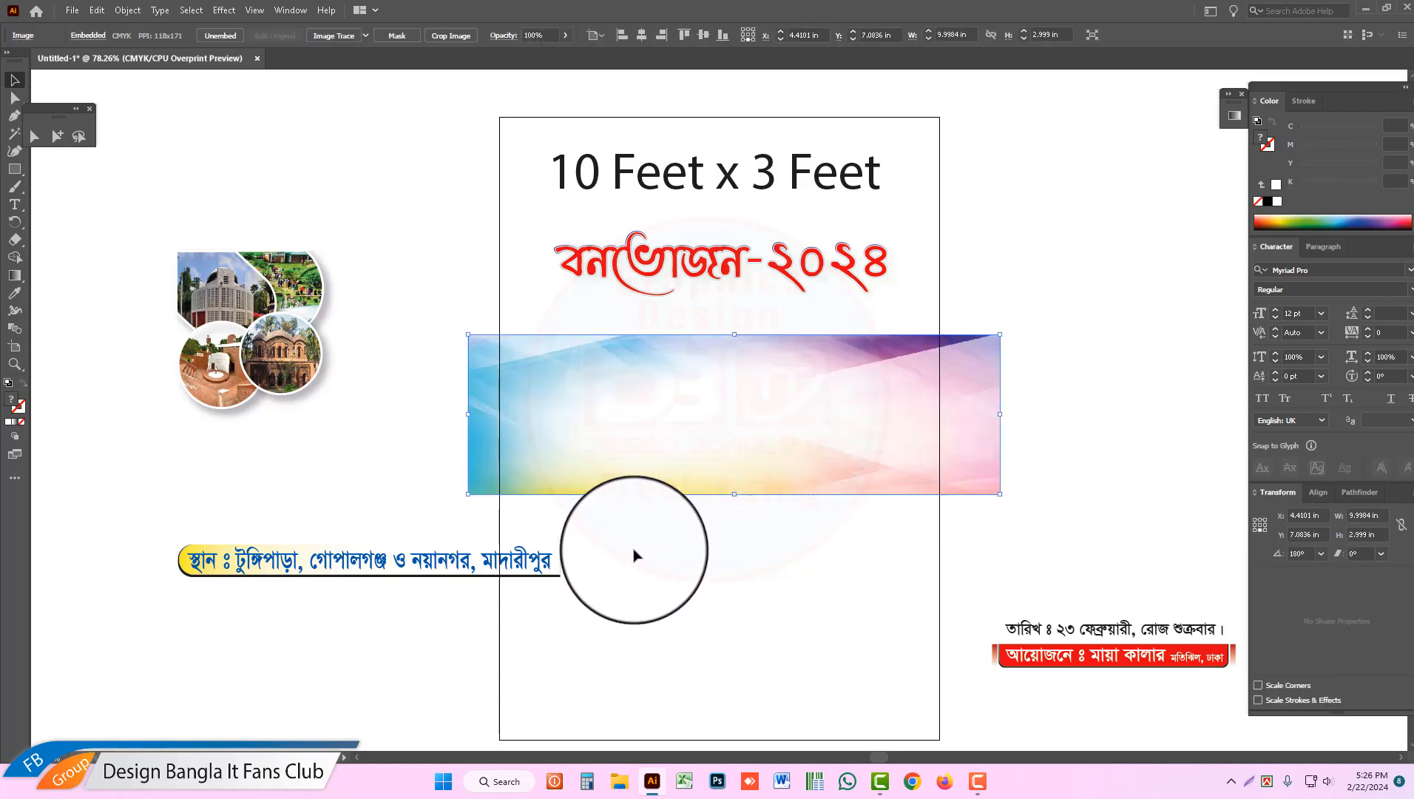
Step: Find the small stray path below the gradient background image and delete it
drag(634, 555, 559, 509)
click(676, 568)
drag(675, 568, 599, 514)
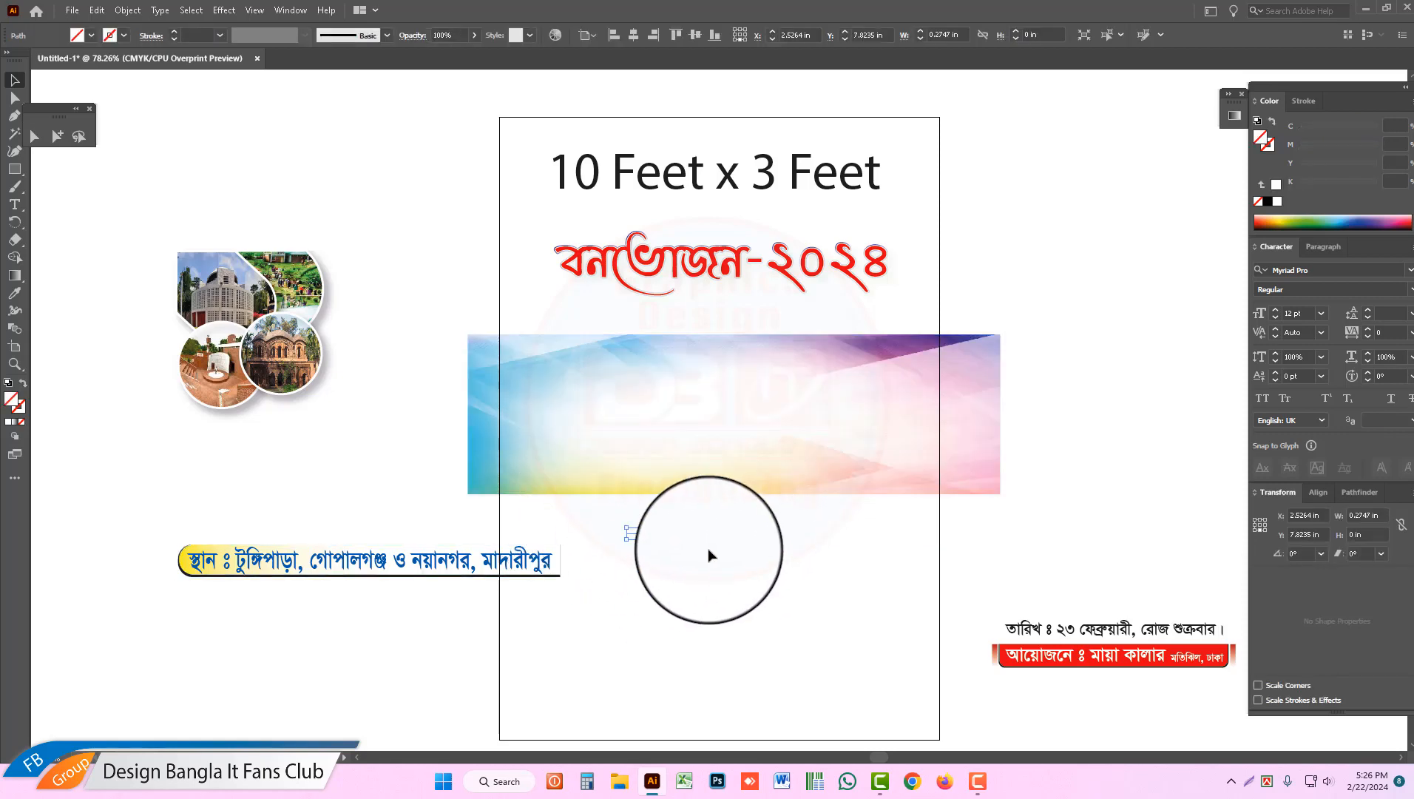
key(Delete)
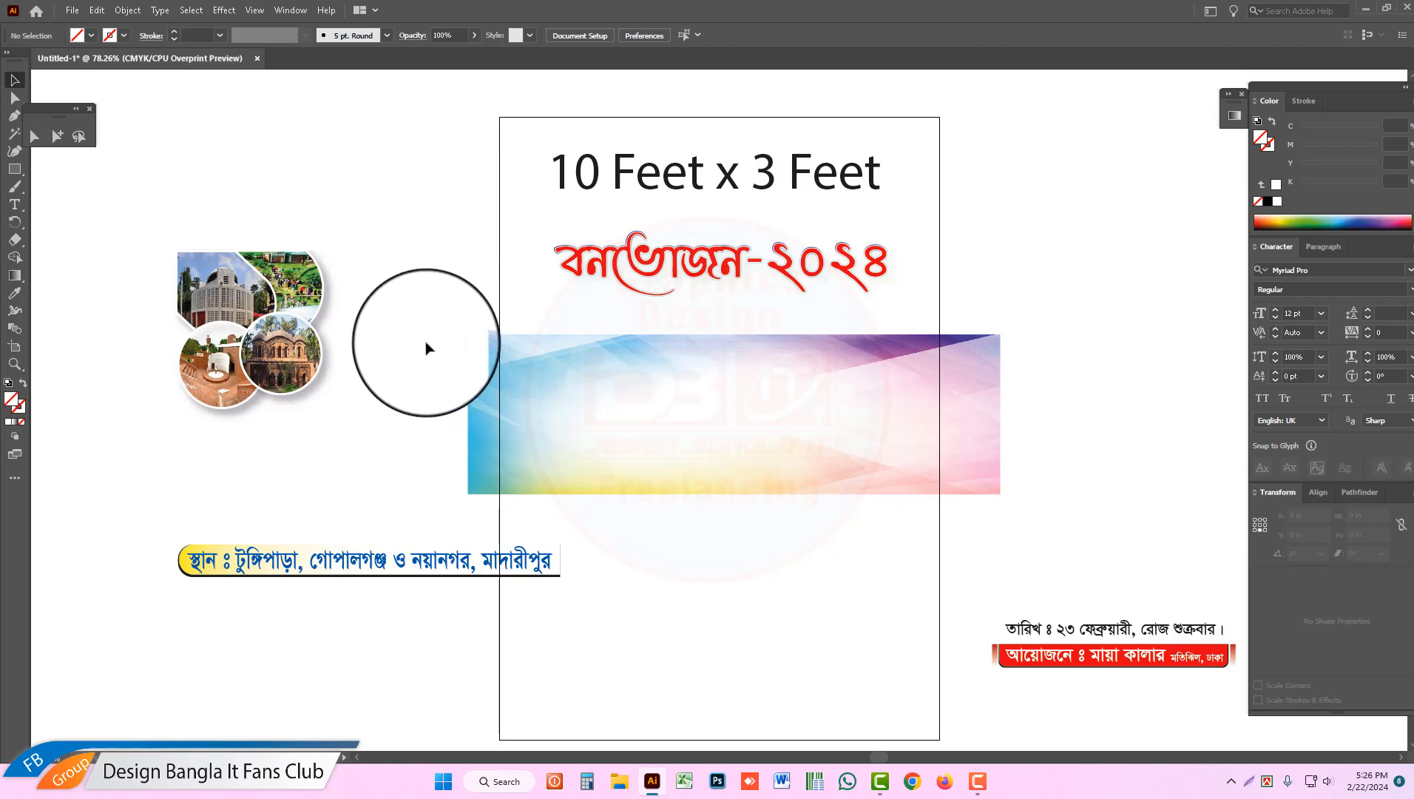
Step: Move the "10 Feet x 3 Feet" text off the page to just above the artboard's upper edge
drag(428, 335, 1060, 511)
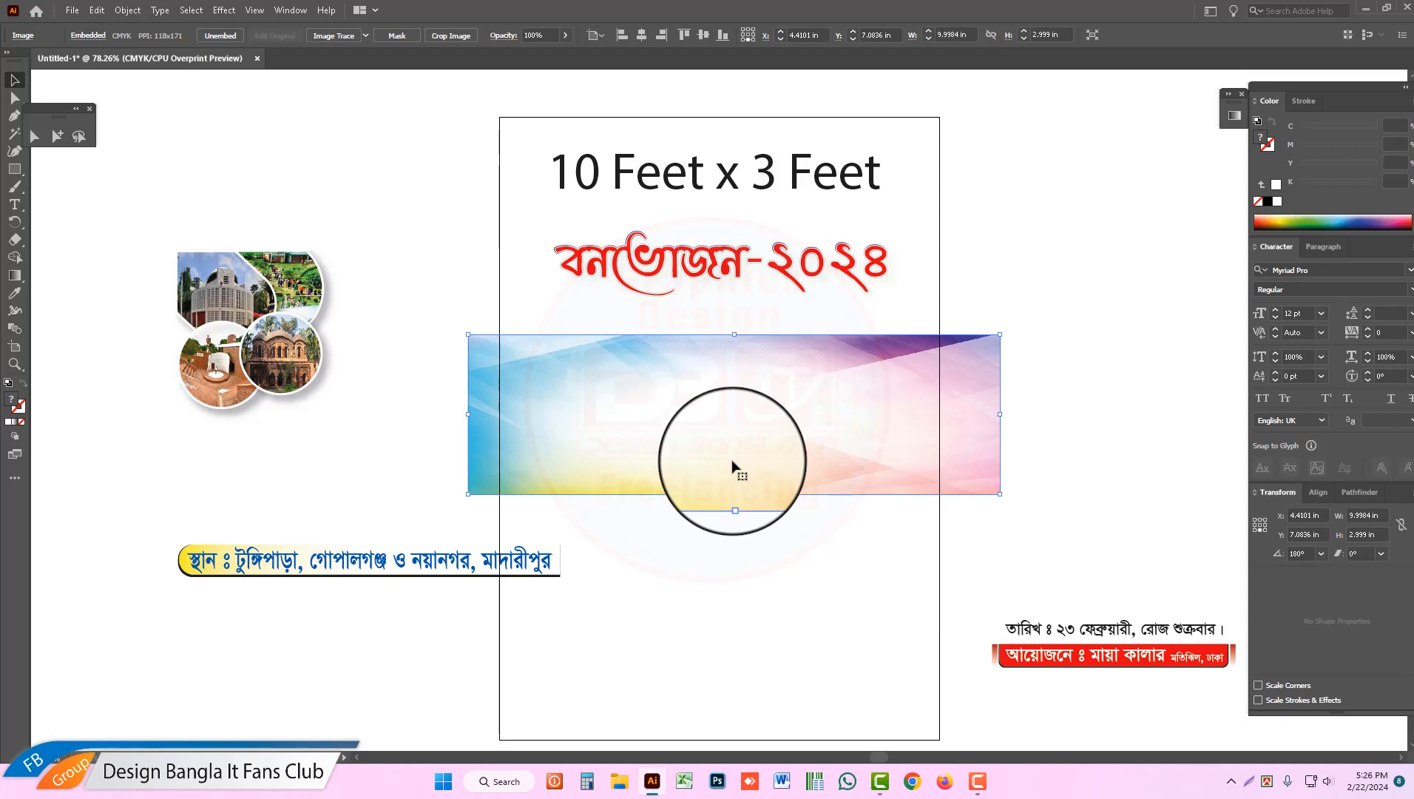
scroll(732, 466, up, 2)
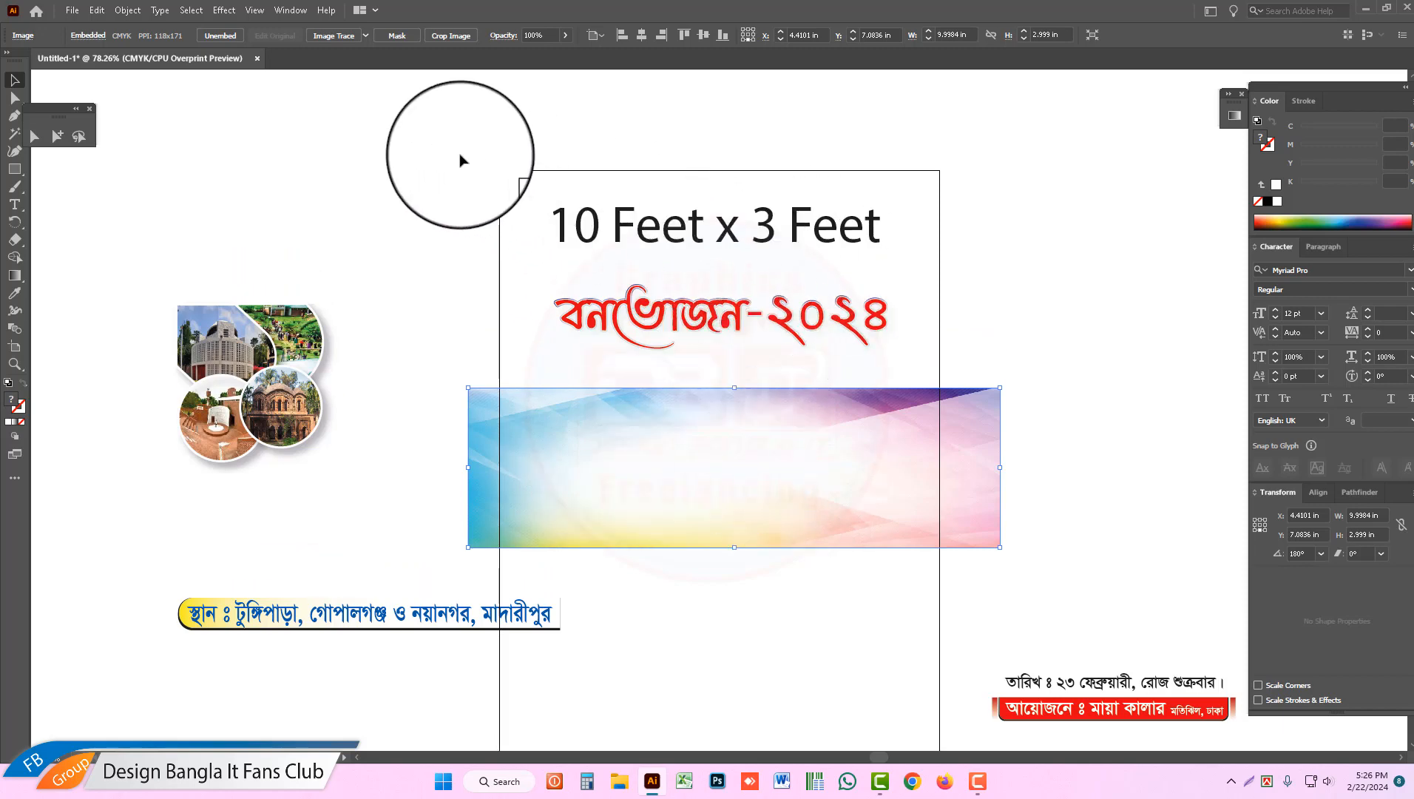
click(851, 225)
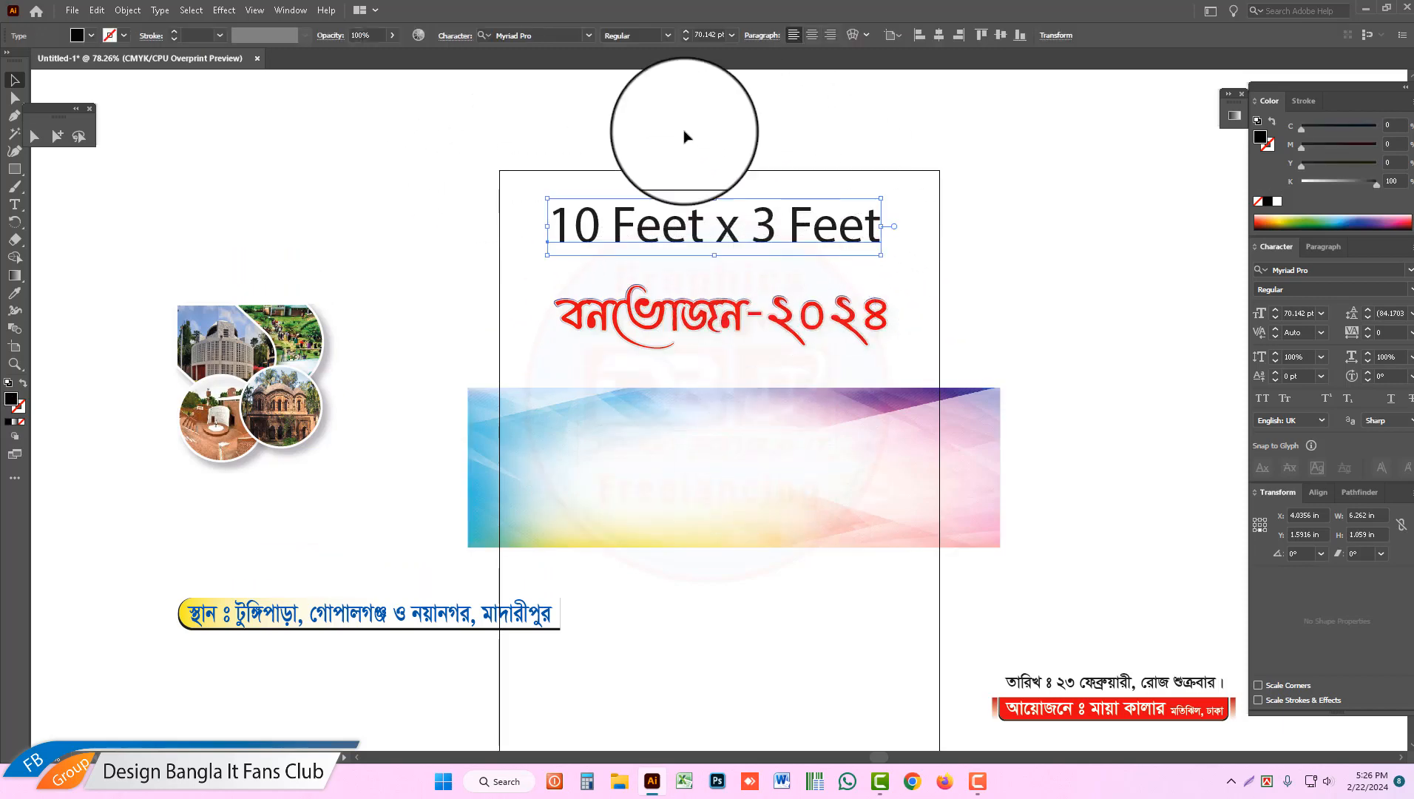
drag(453, 159, 551, 224)
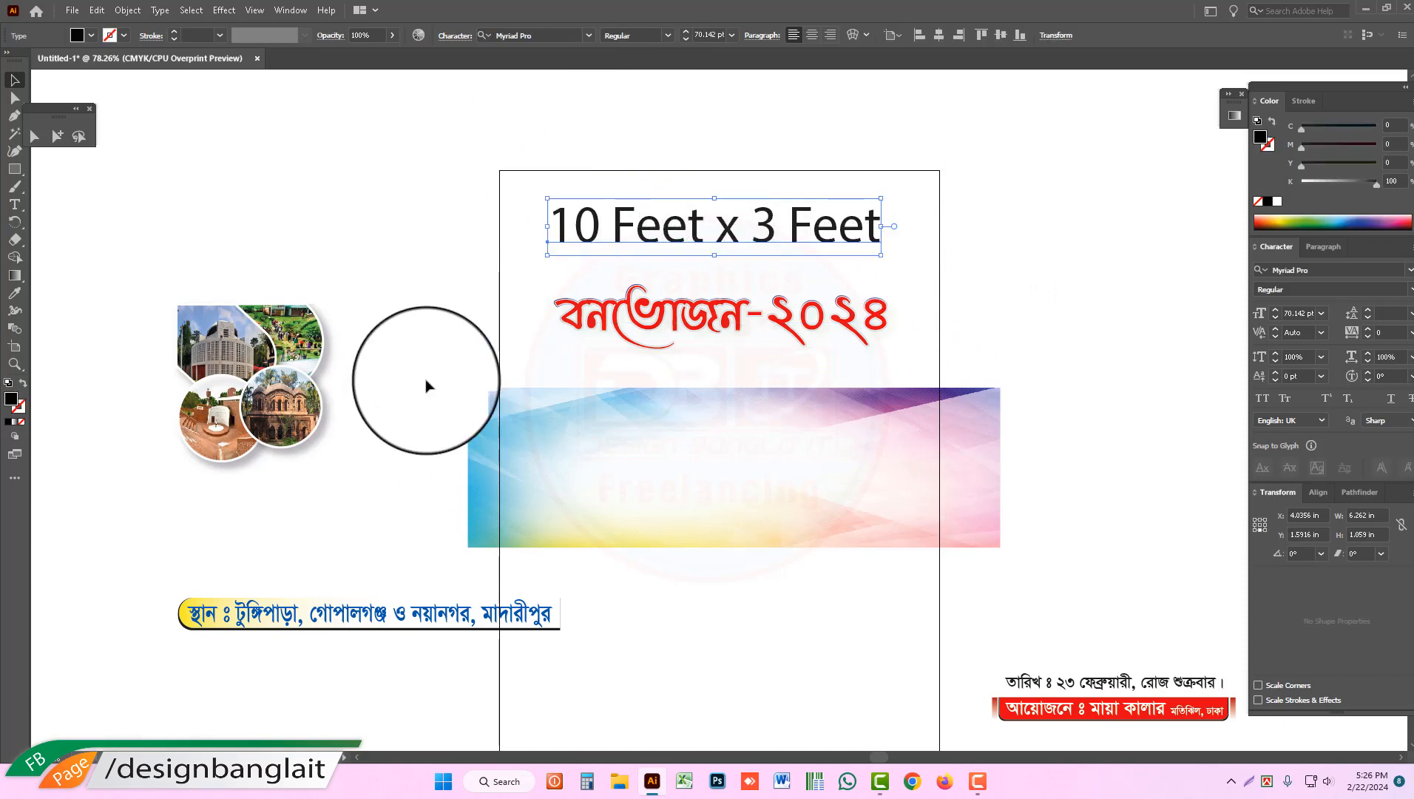
drag(426, 381, 1007, 524)
drag(521, 178, 854, 240)
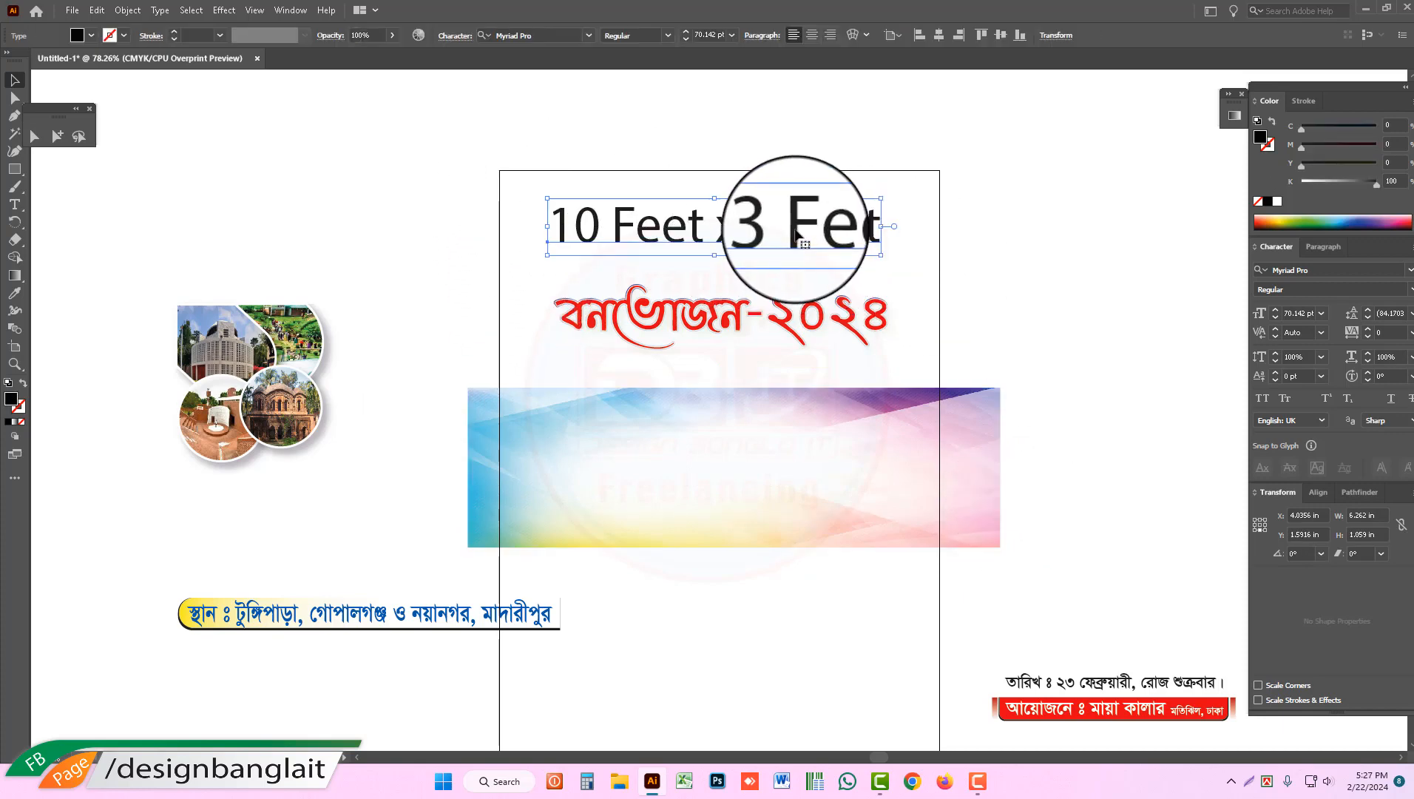
drag(799, 226, 810, 141)
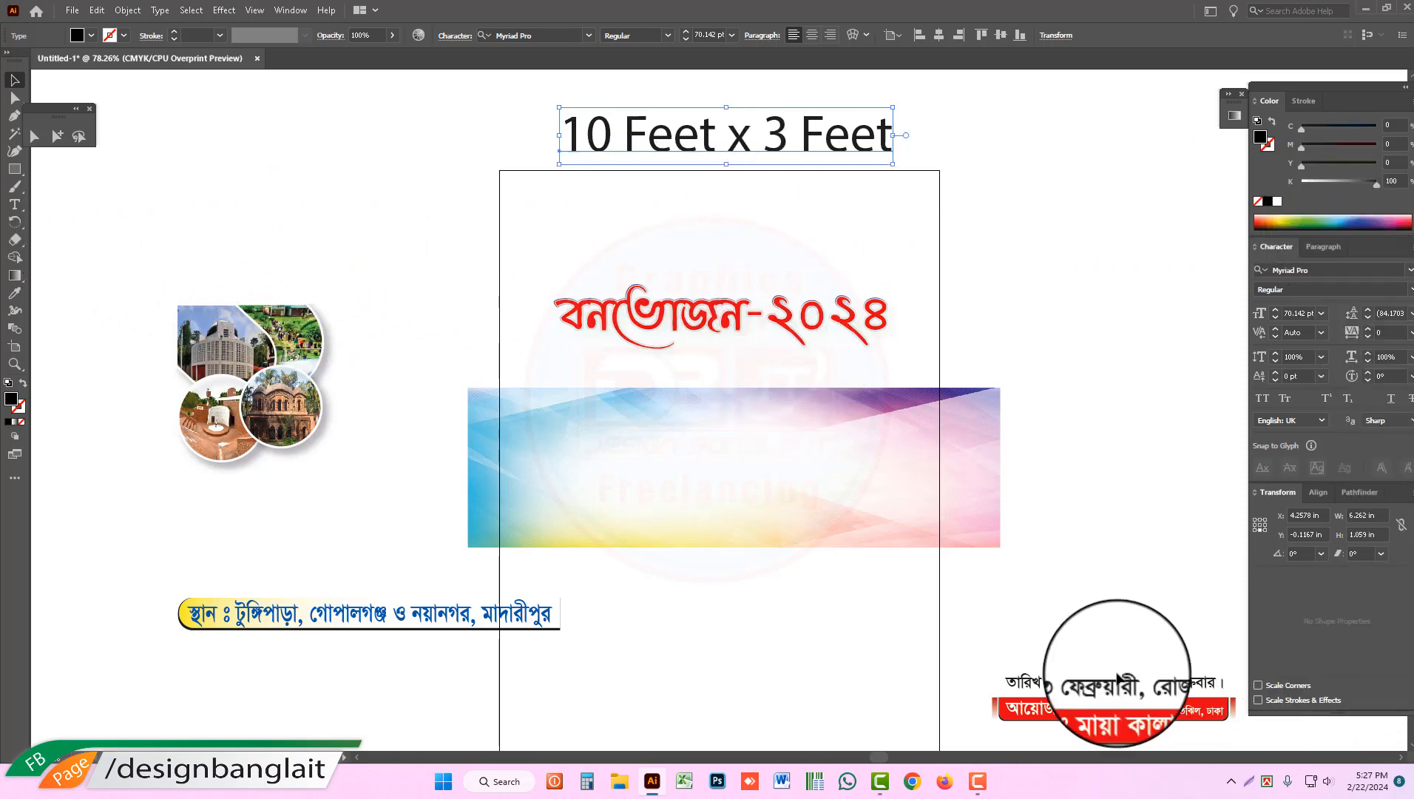
Step: Examine the size text, background image, photo collage and venue text laid out on and around the artboard
key(ctrl+alt+space)
click(829, 443)
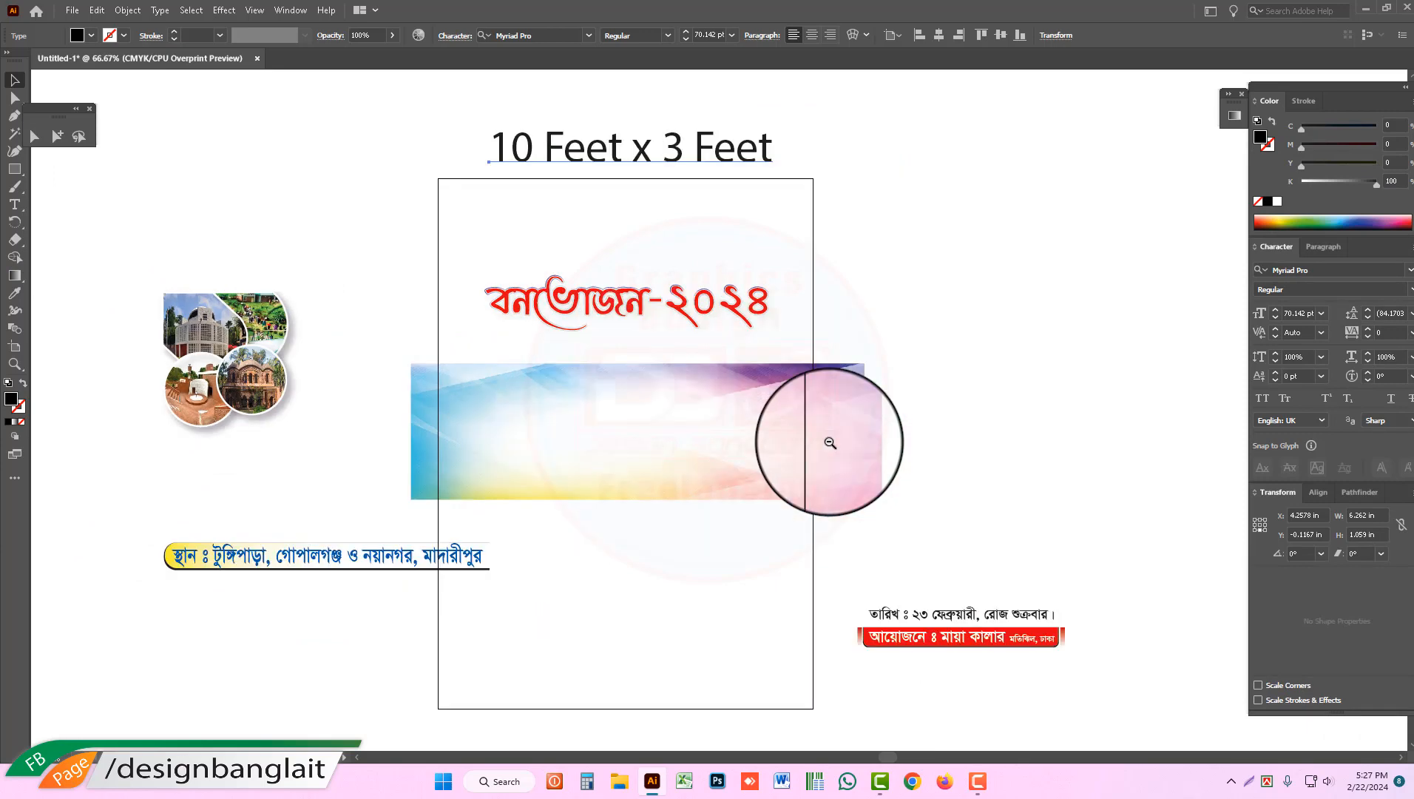
click(829, 445)
click(827, 443)
drag(161, 104, 1224, 695)
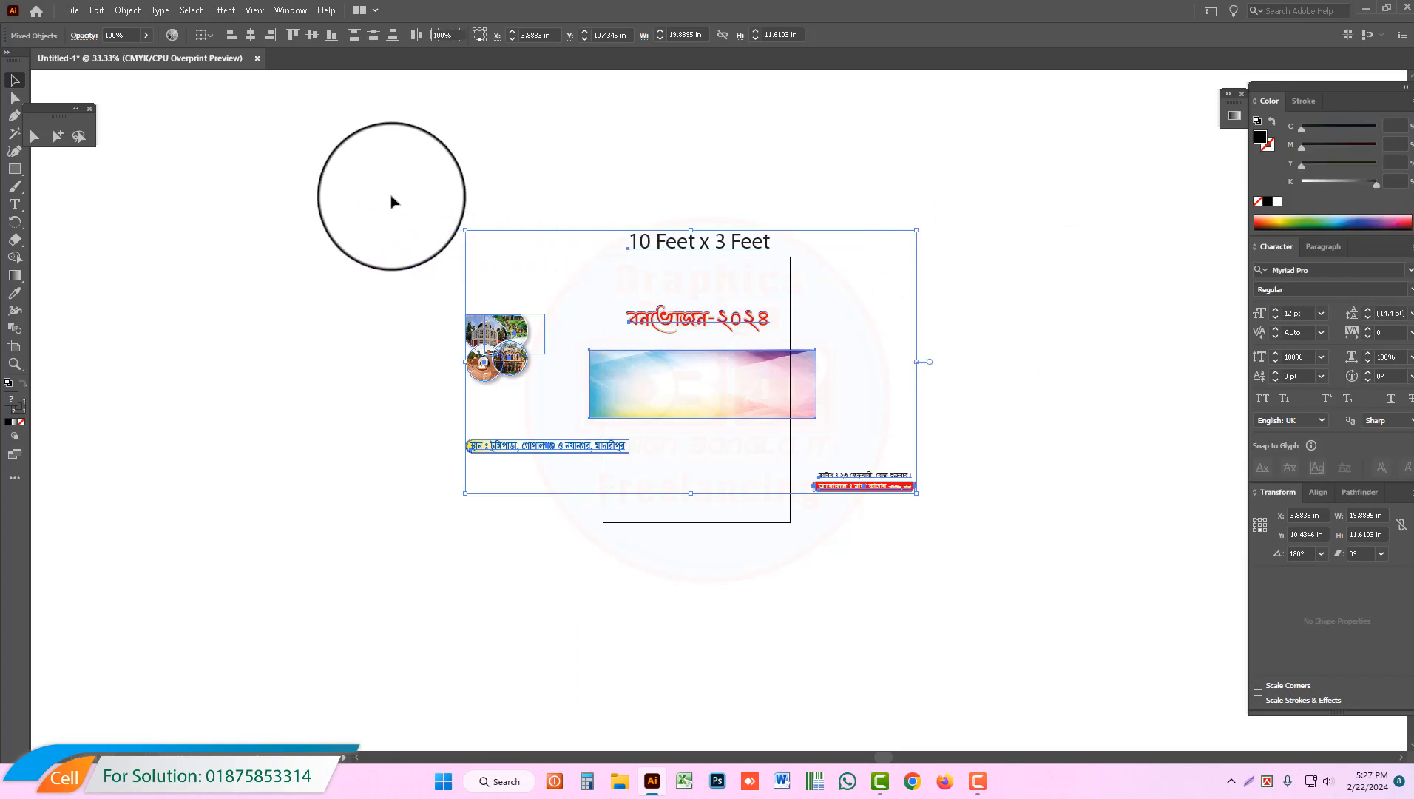
drag(402, 197, 890, 622)
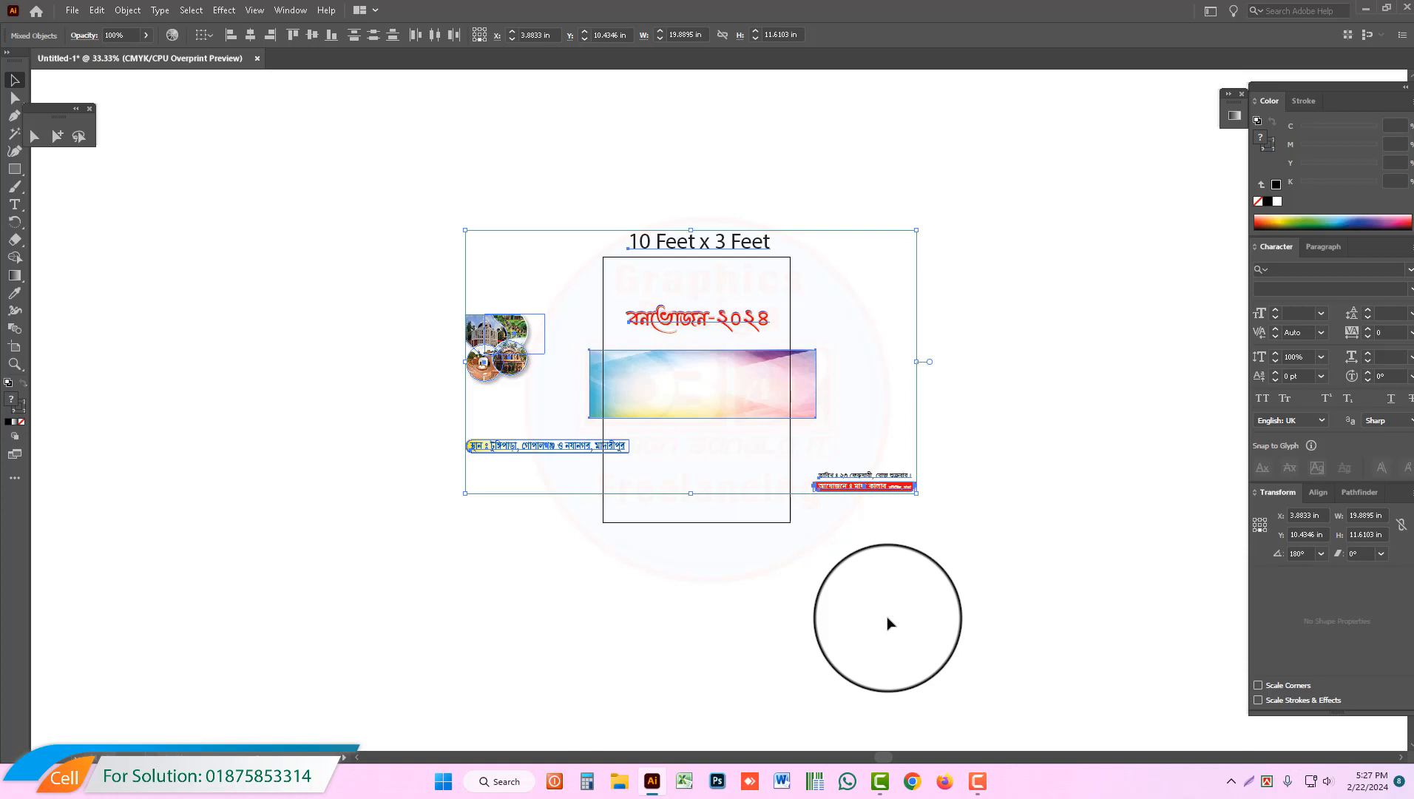
drag(621, 212, 848, 287)
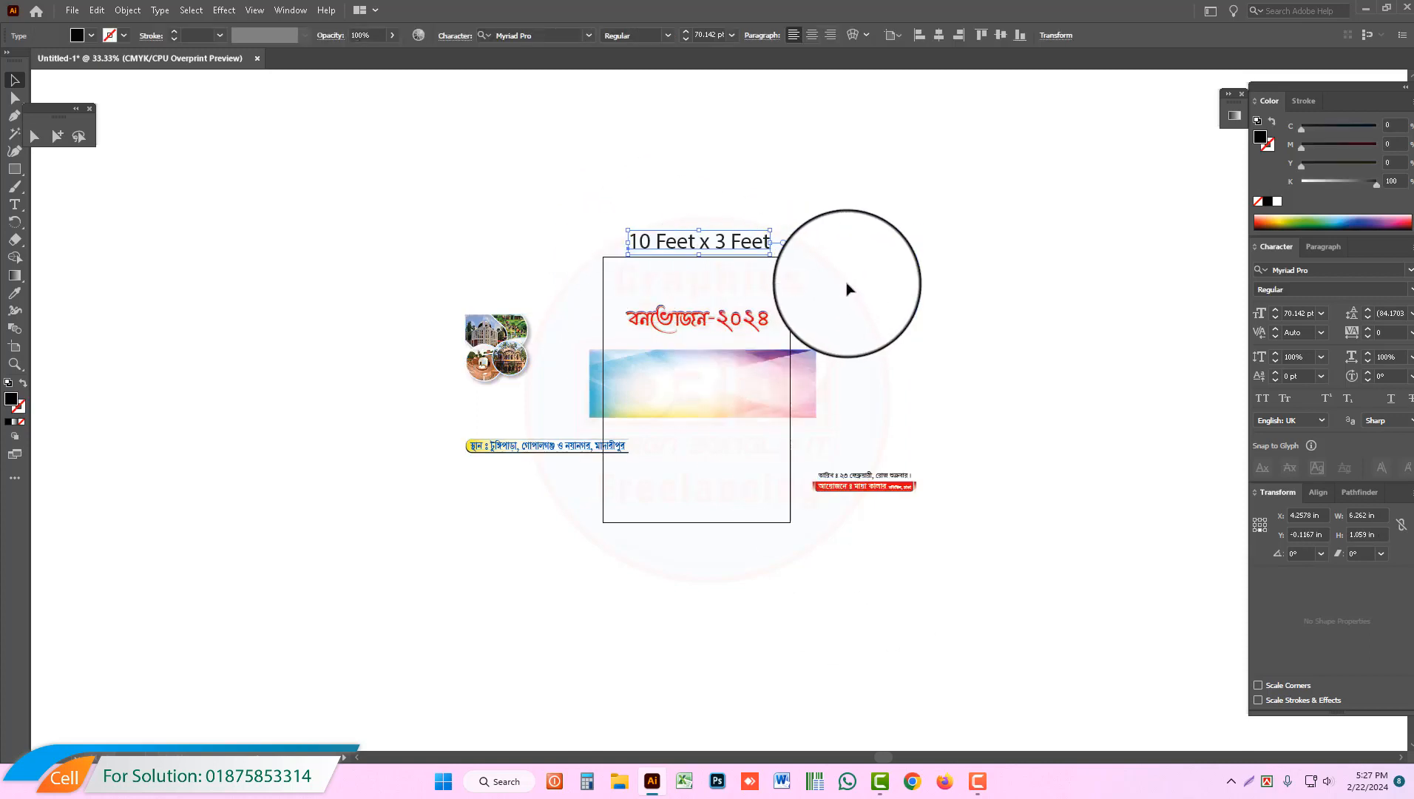
ctrl+click(716, 413)
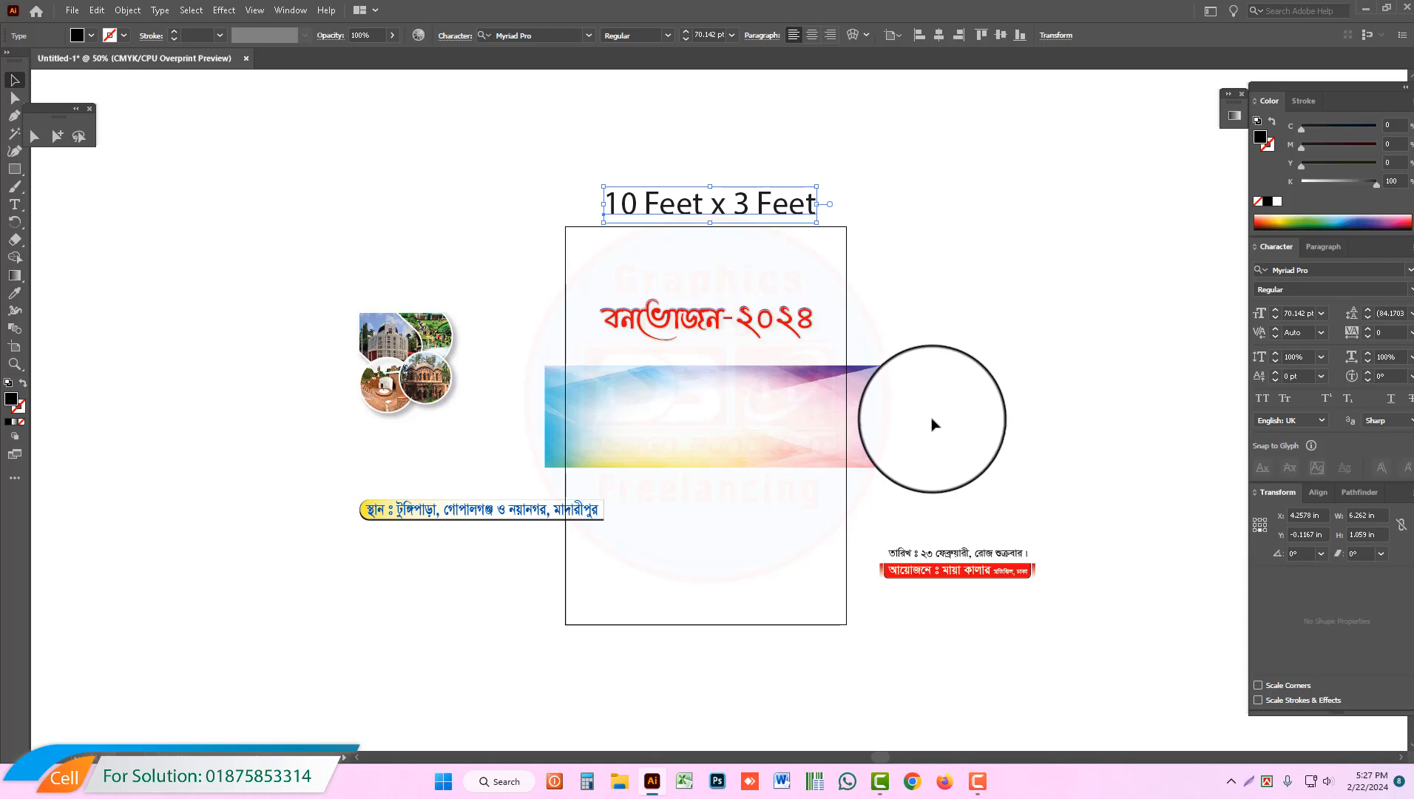
click(886, 415)
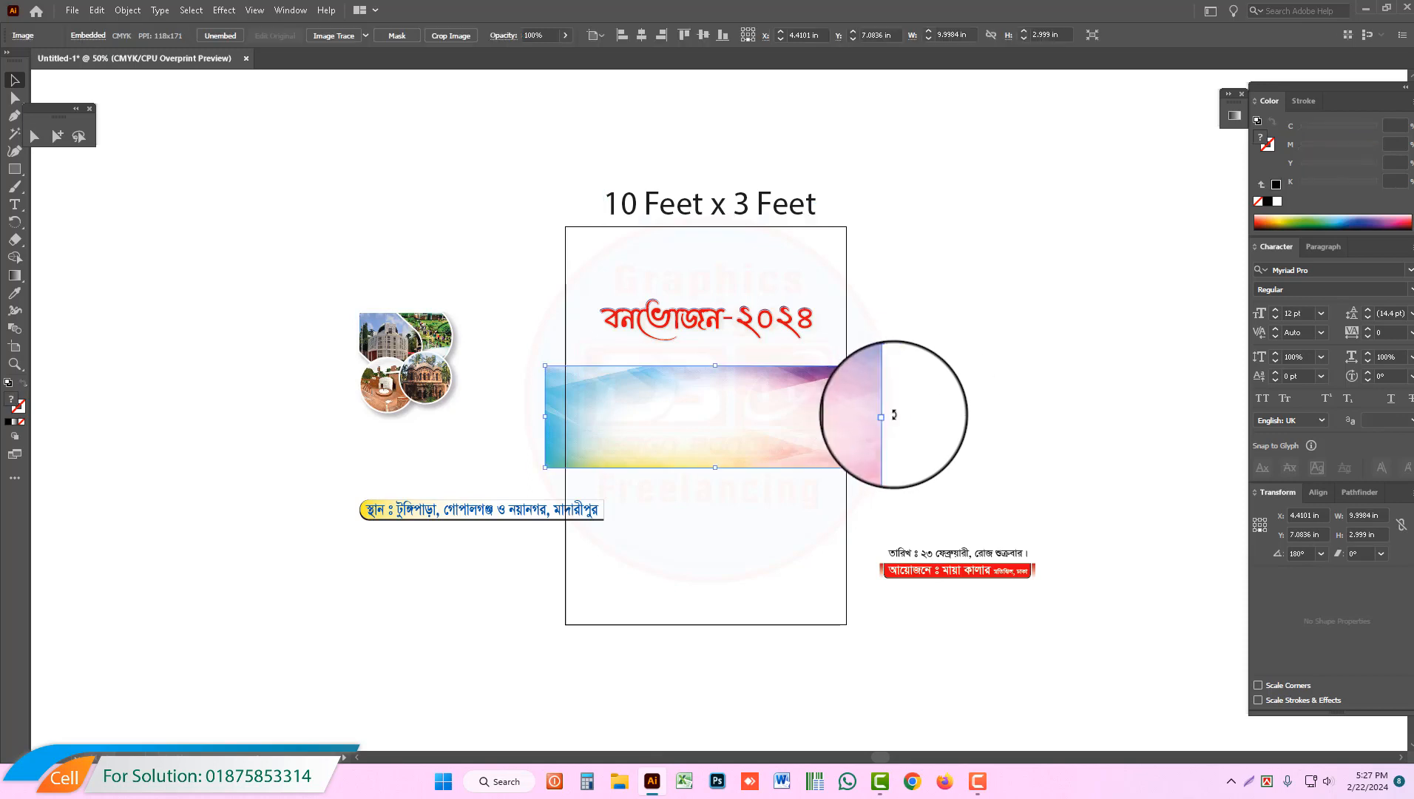
drag(554, 155, 840, 235)
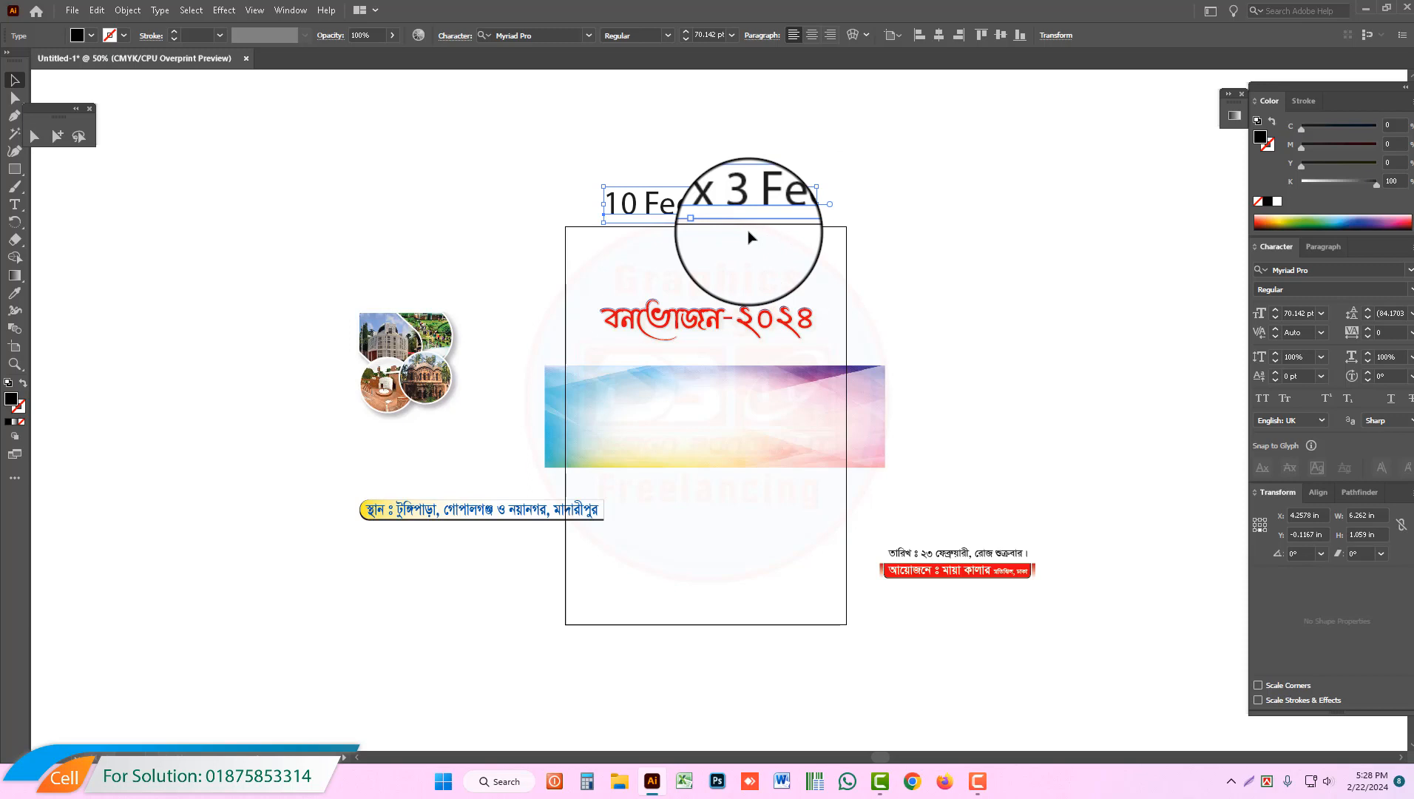
drag(322, 285, 454, 443)
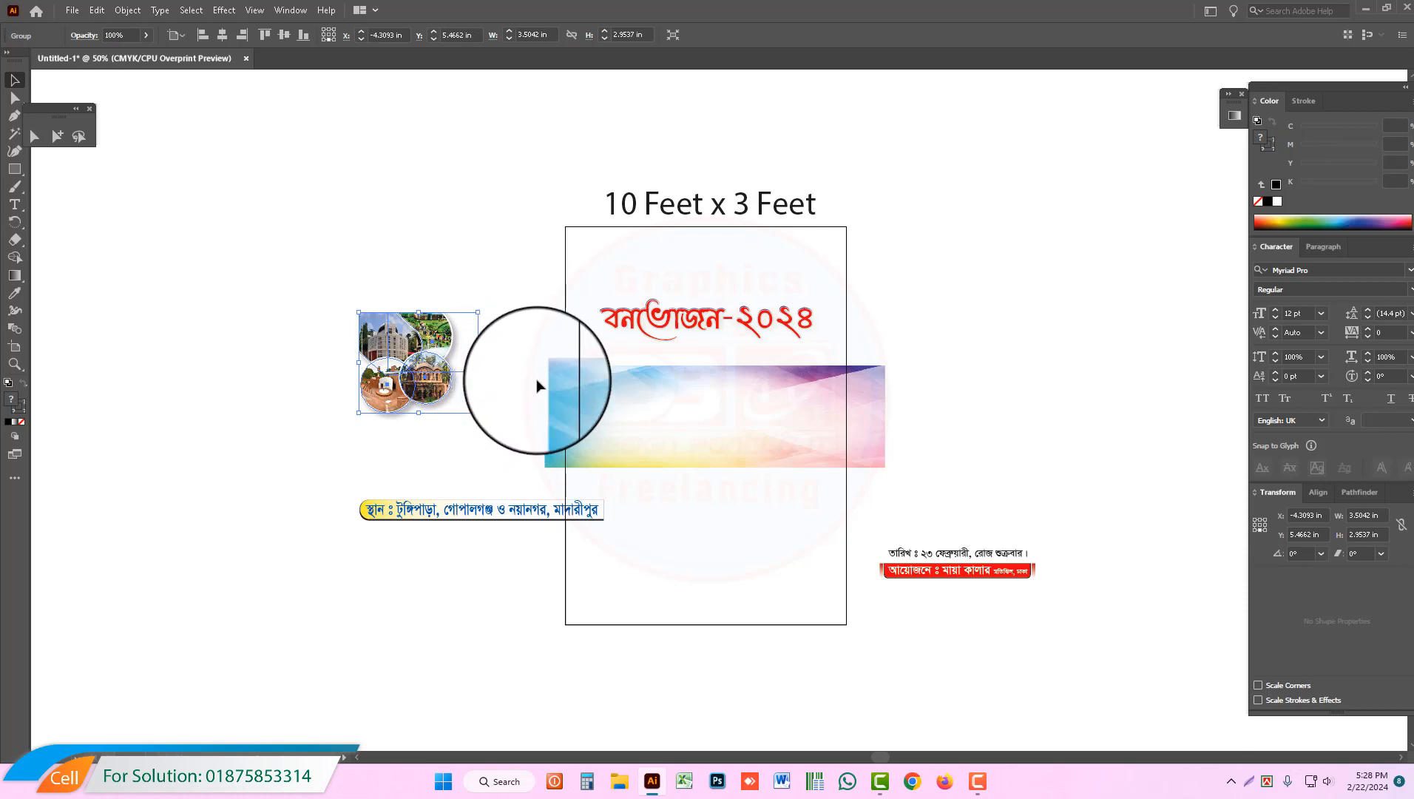
drag(528, 372, 996, 506)
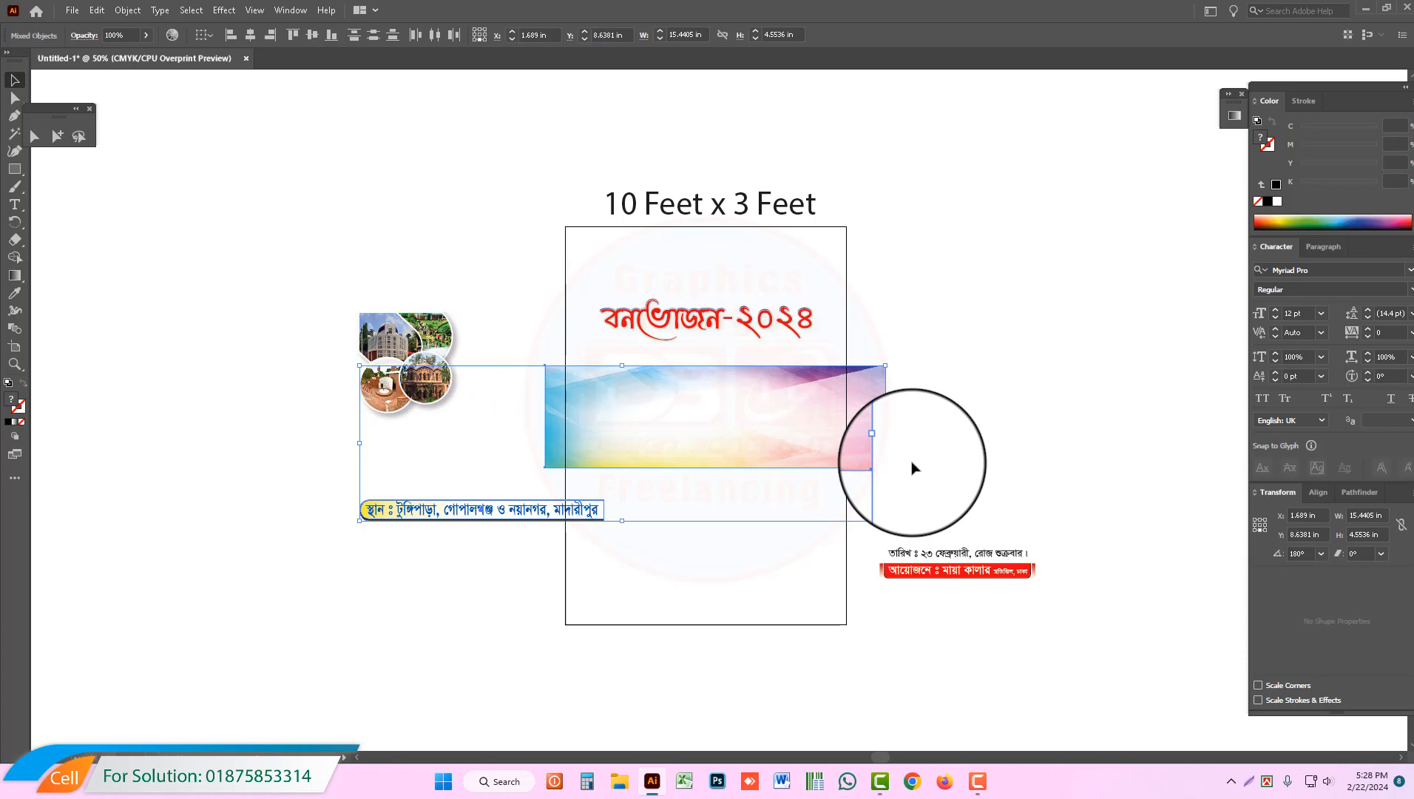
click(667, 275)
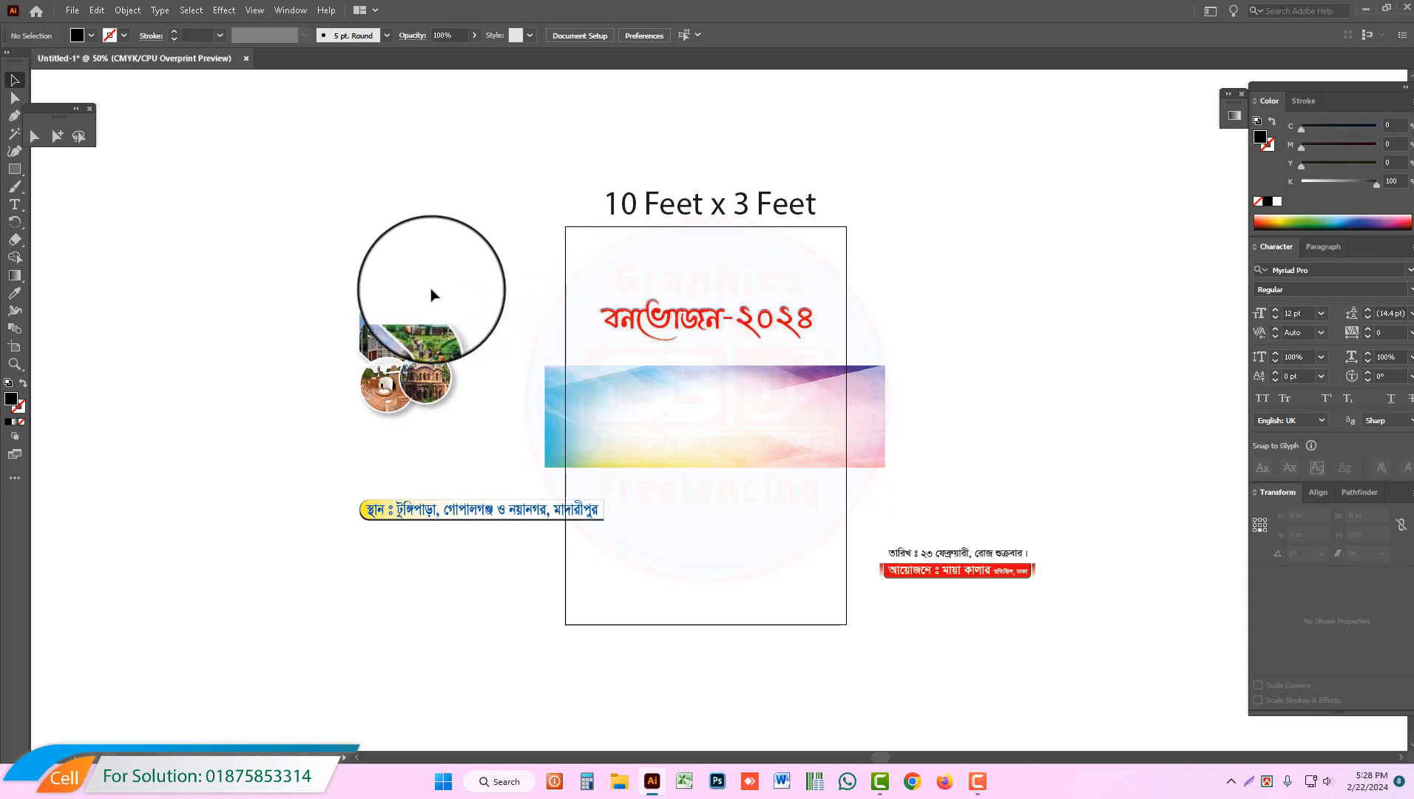
drag(318, 287, 488, 439)
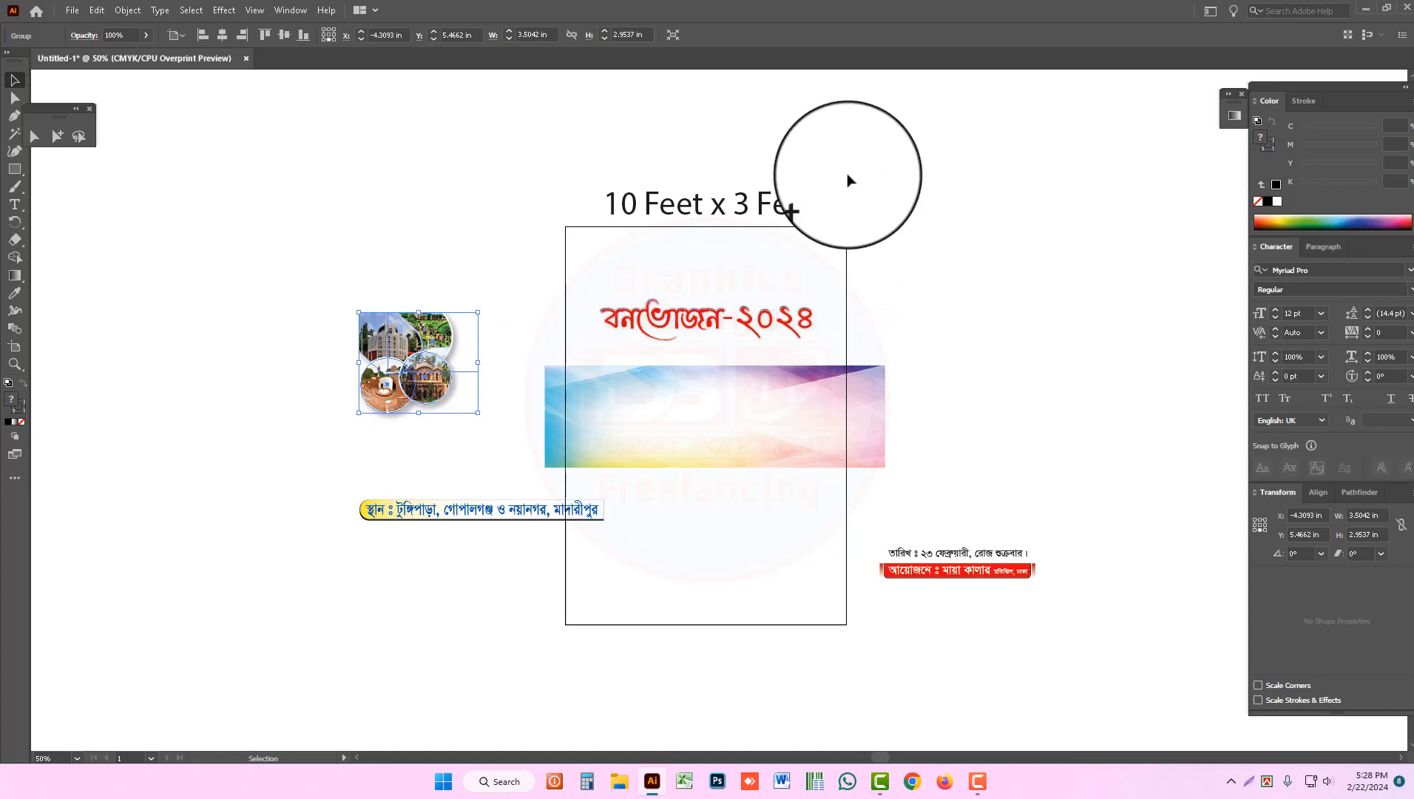
drag(537, 133, 865, 242)
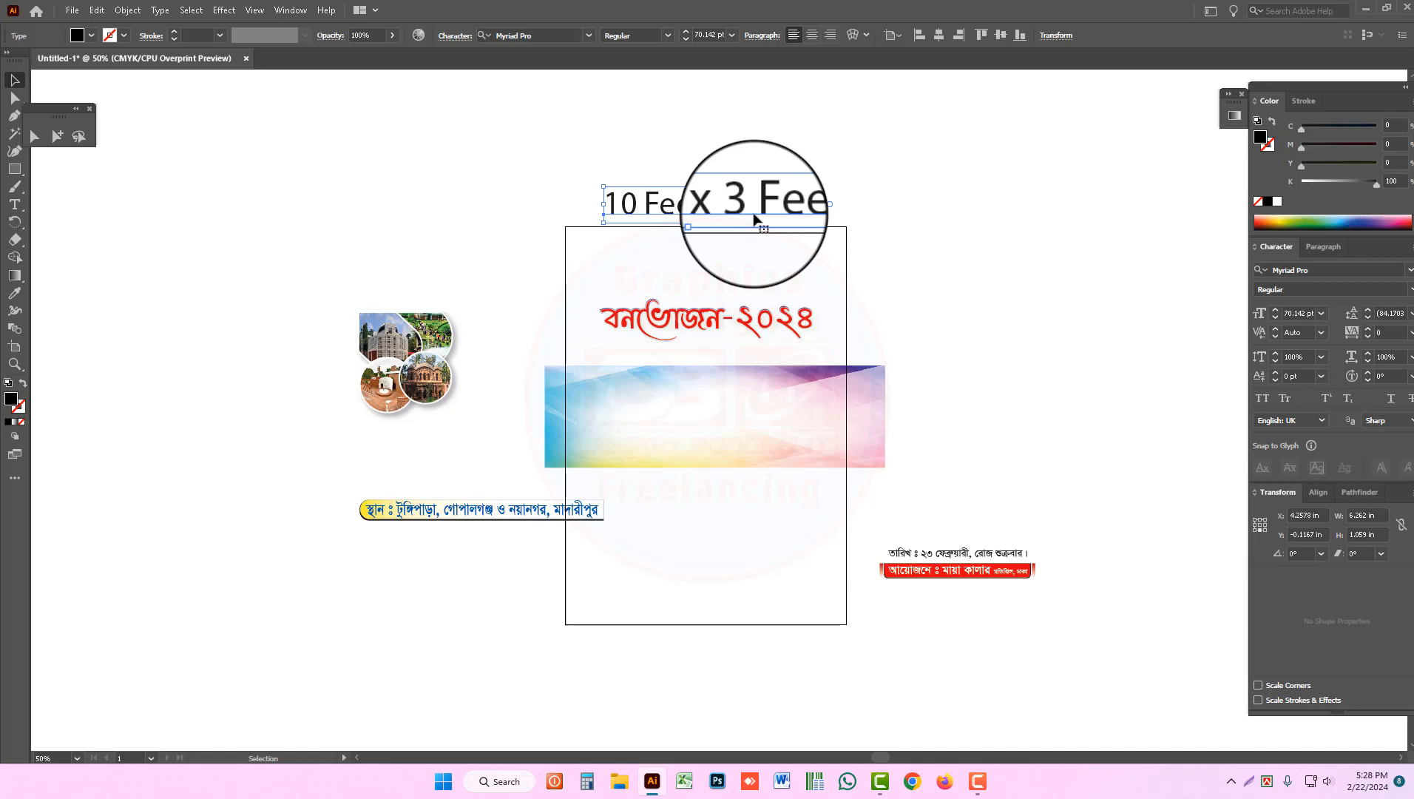
click(874, 218)
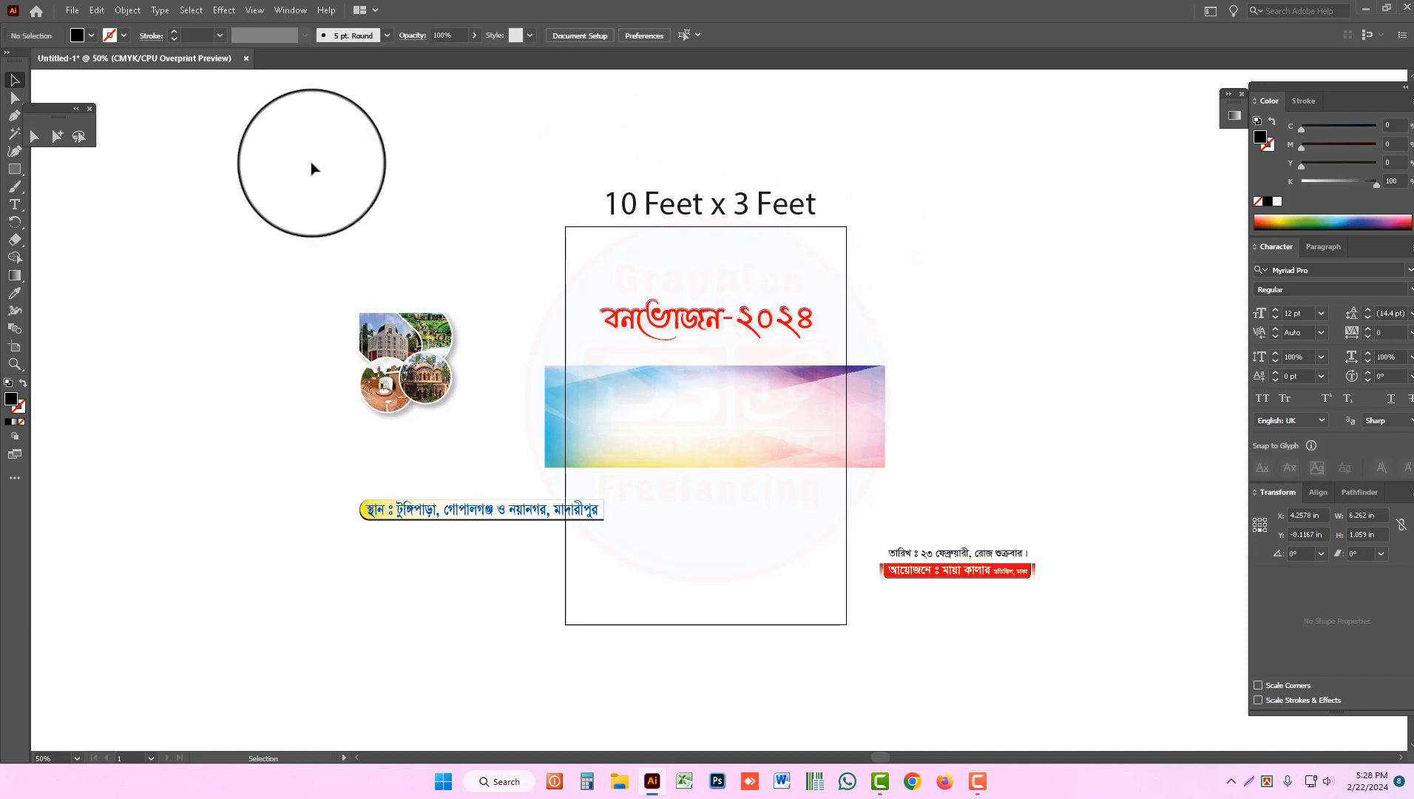
Step: Open the options of Artboard 1 and set its width to 10 in
click(14, 347)
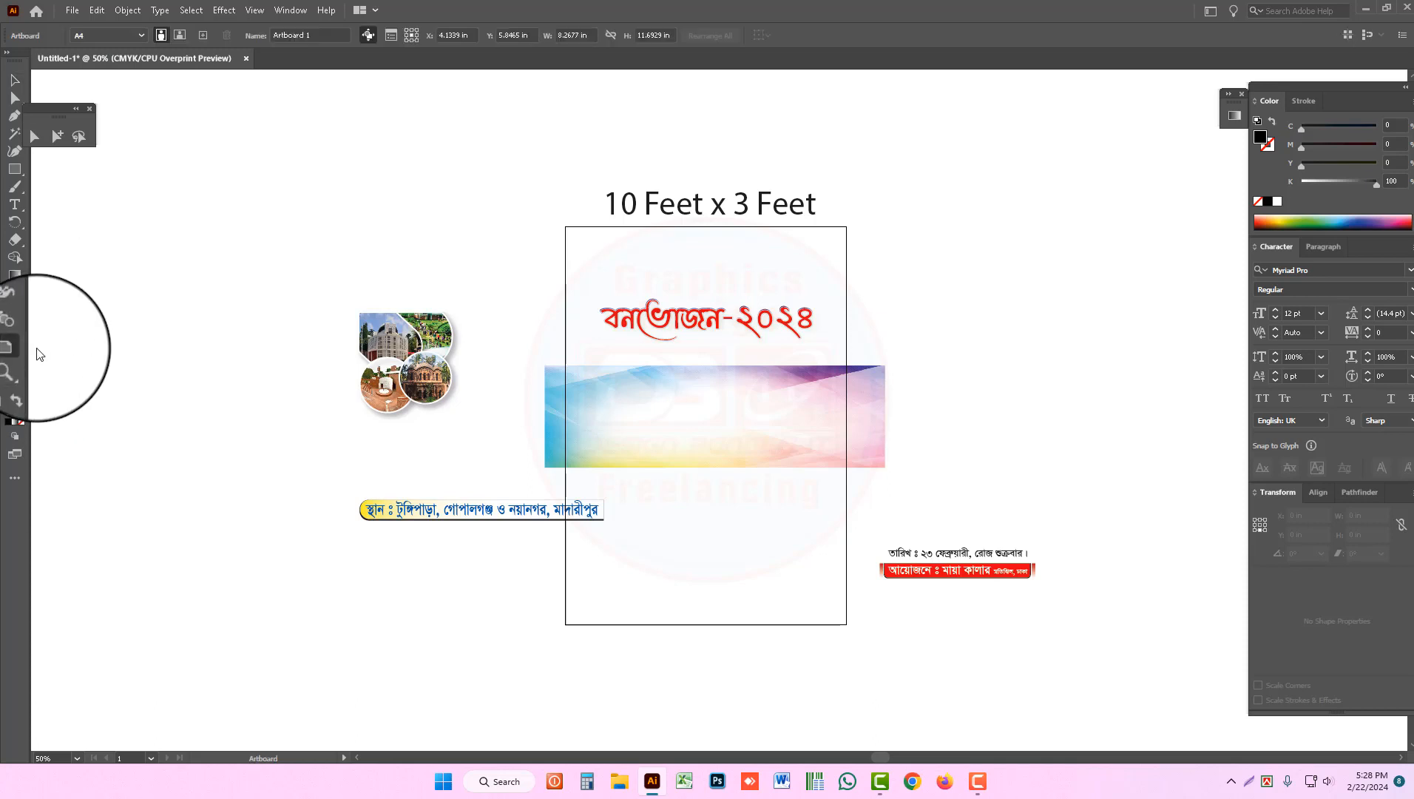
double_click(658, 290)
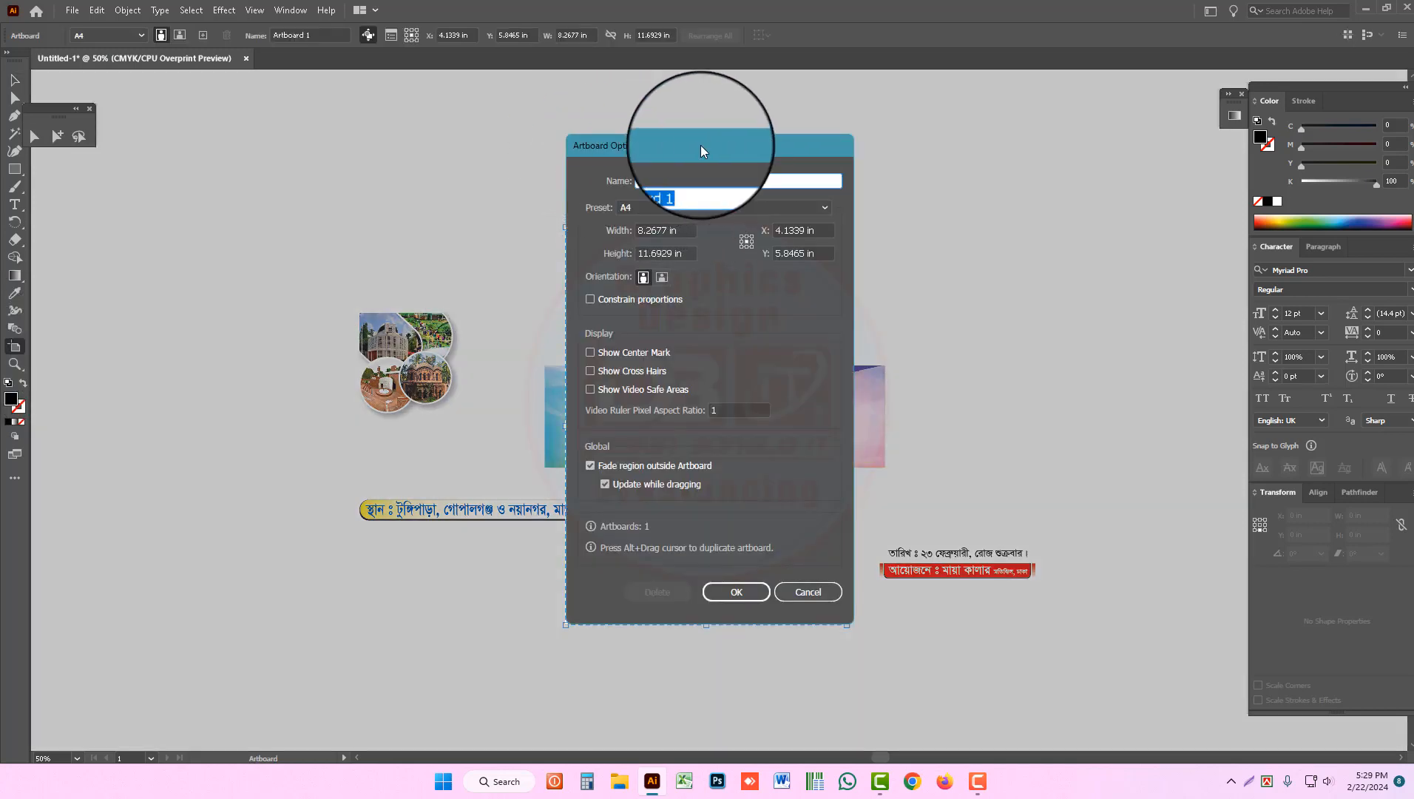
click(666, 231)
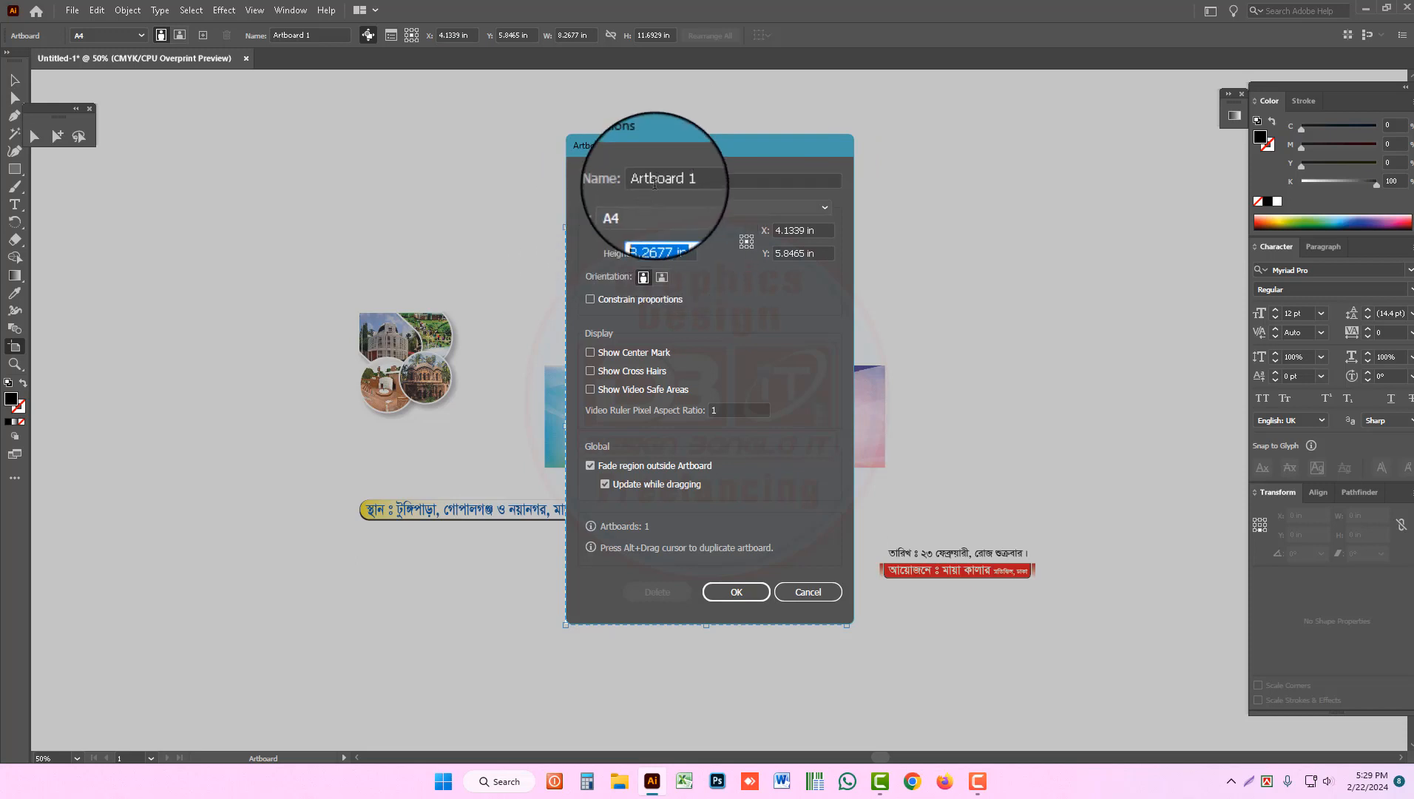
drag(671, 156, 459, 237)
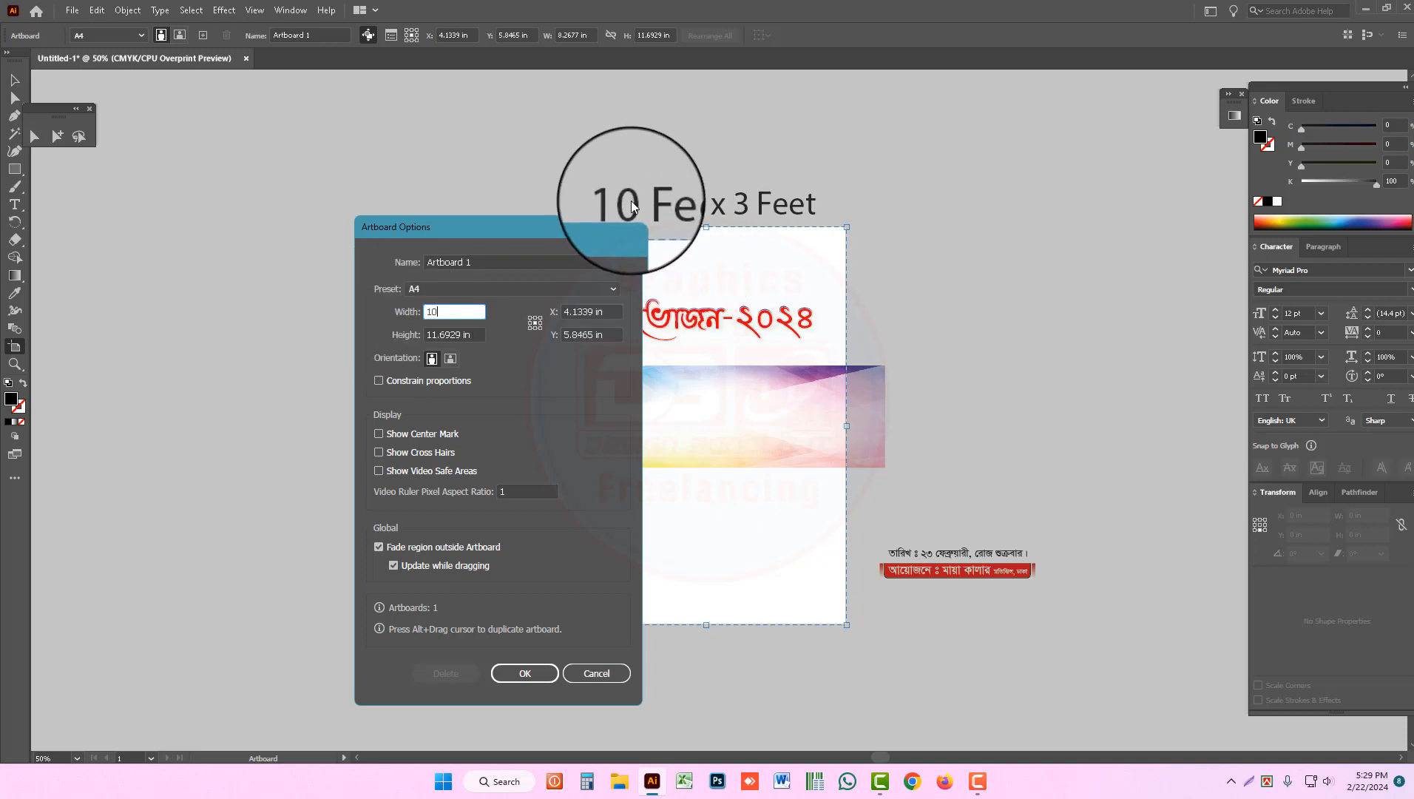
double_click(468, 307)
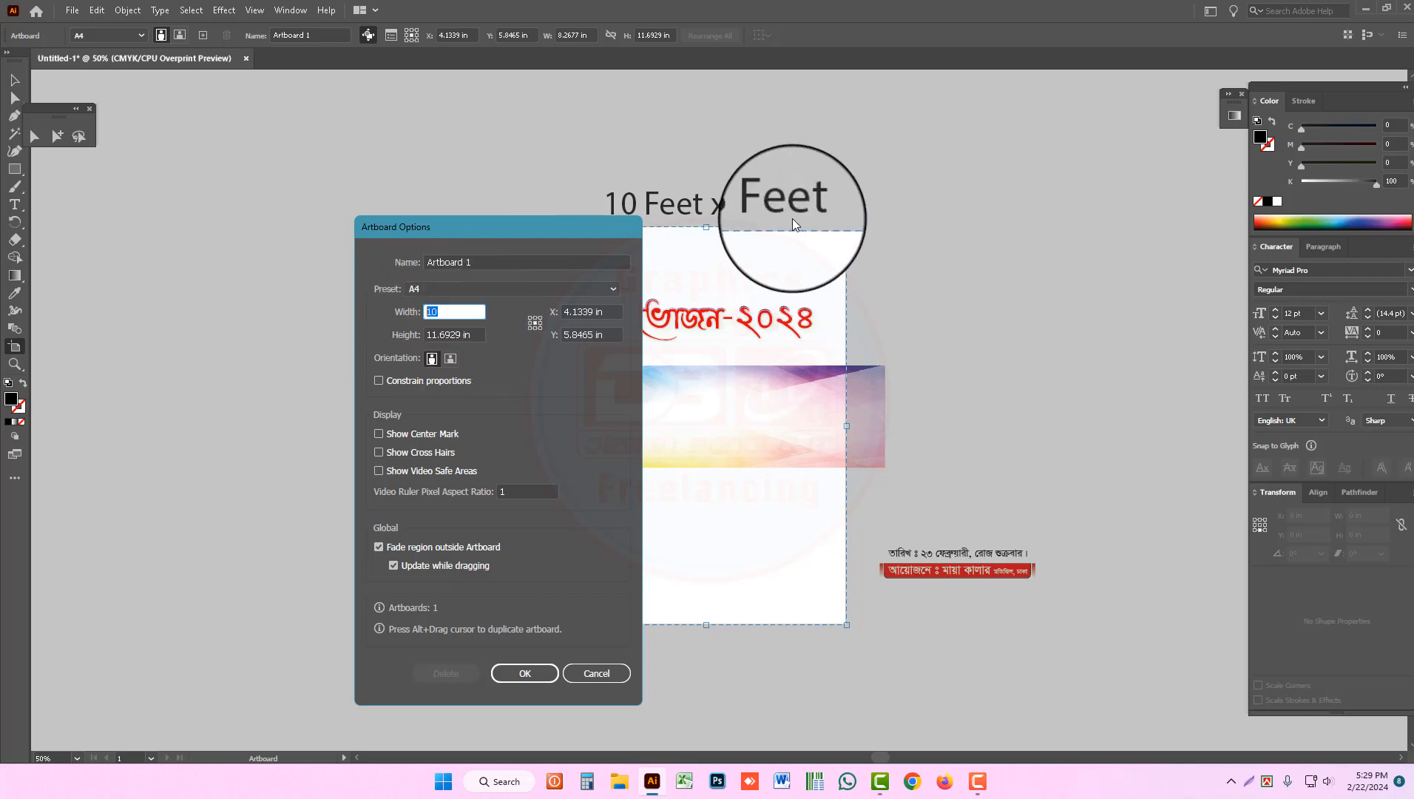
key(BackSpace)
text(10)
Step: Set the artboard's height to 3 in with landscape orientation and apply the new size
key(Tab)
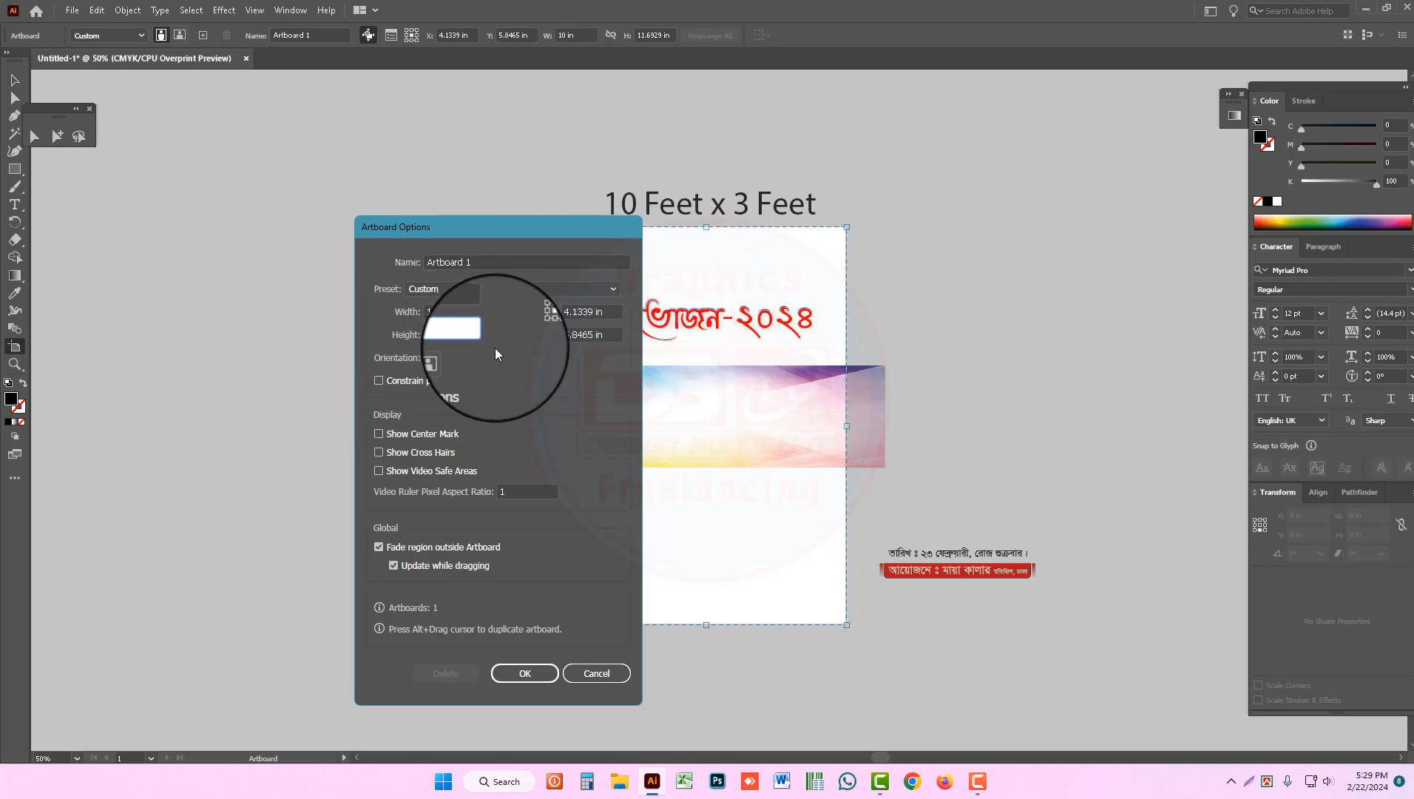
drag(460, 312, 379, 310)
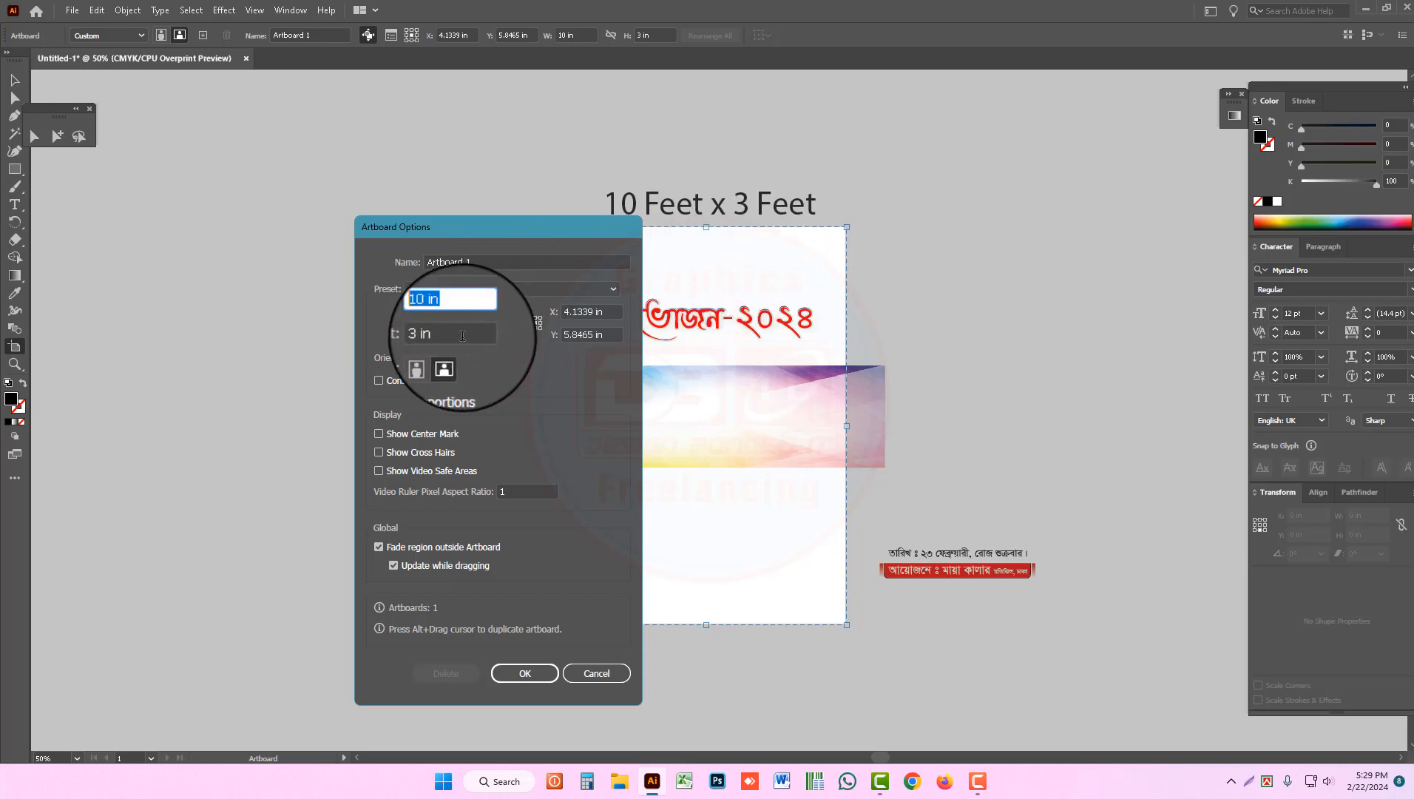
key(Tab)
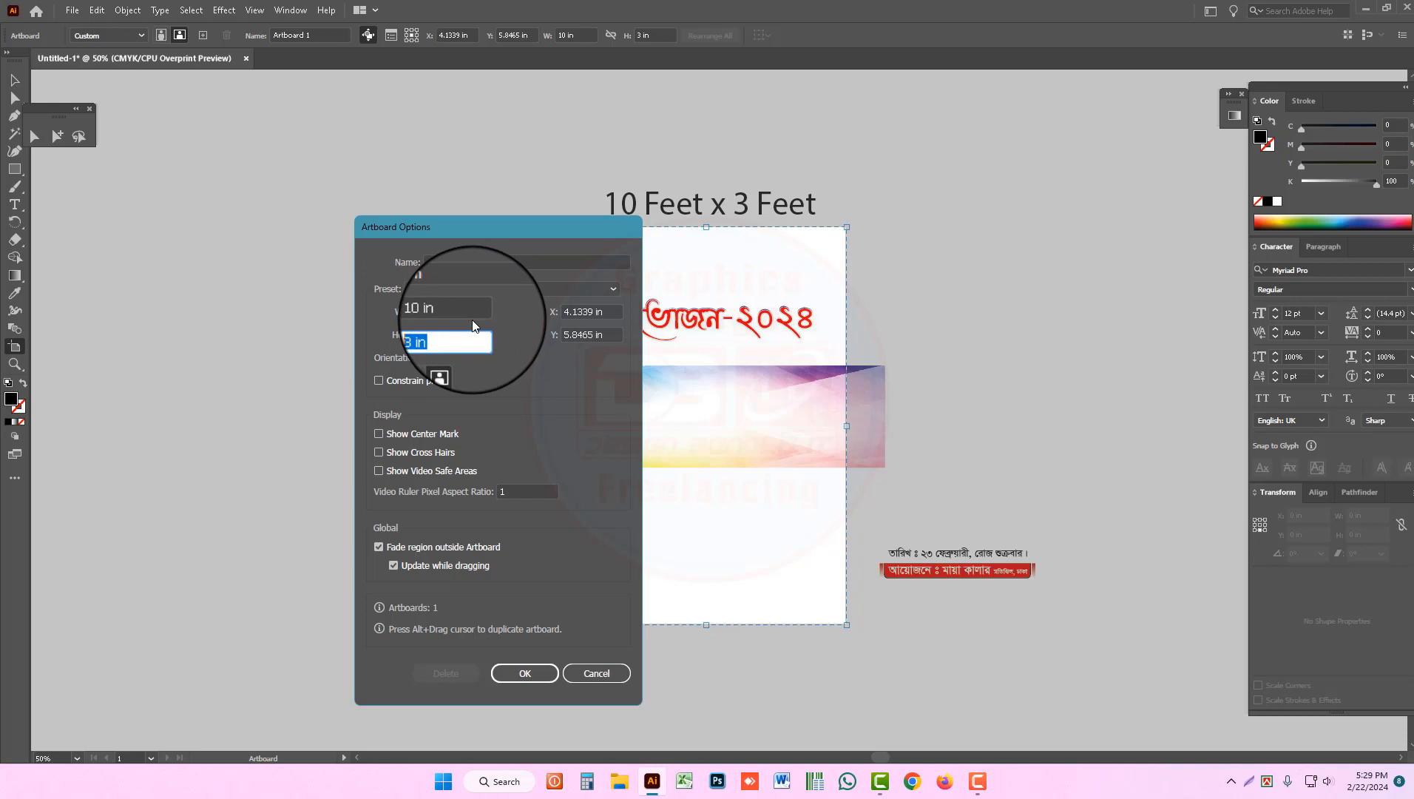
click(446, 360)
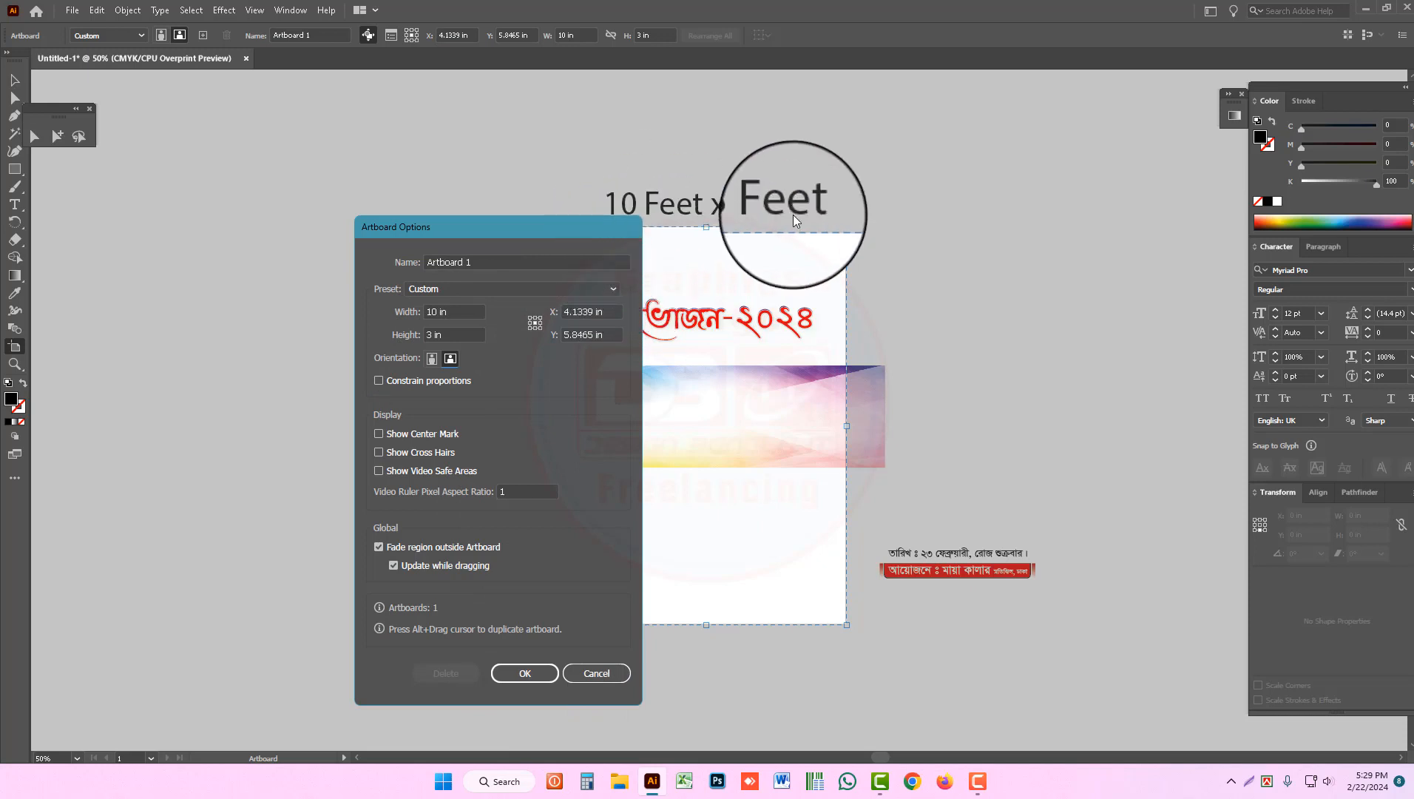
click(520, 669)
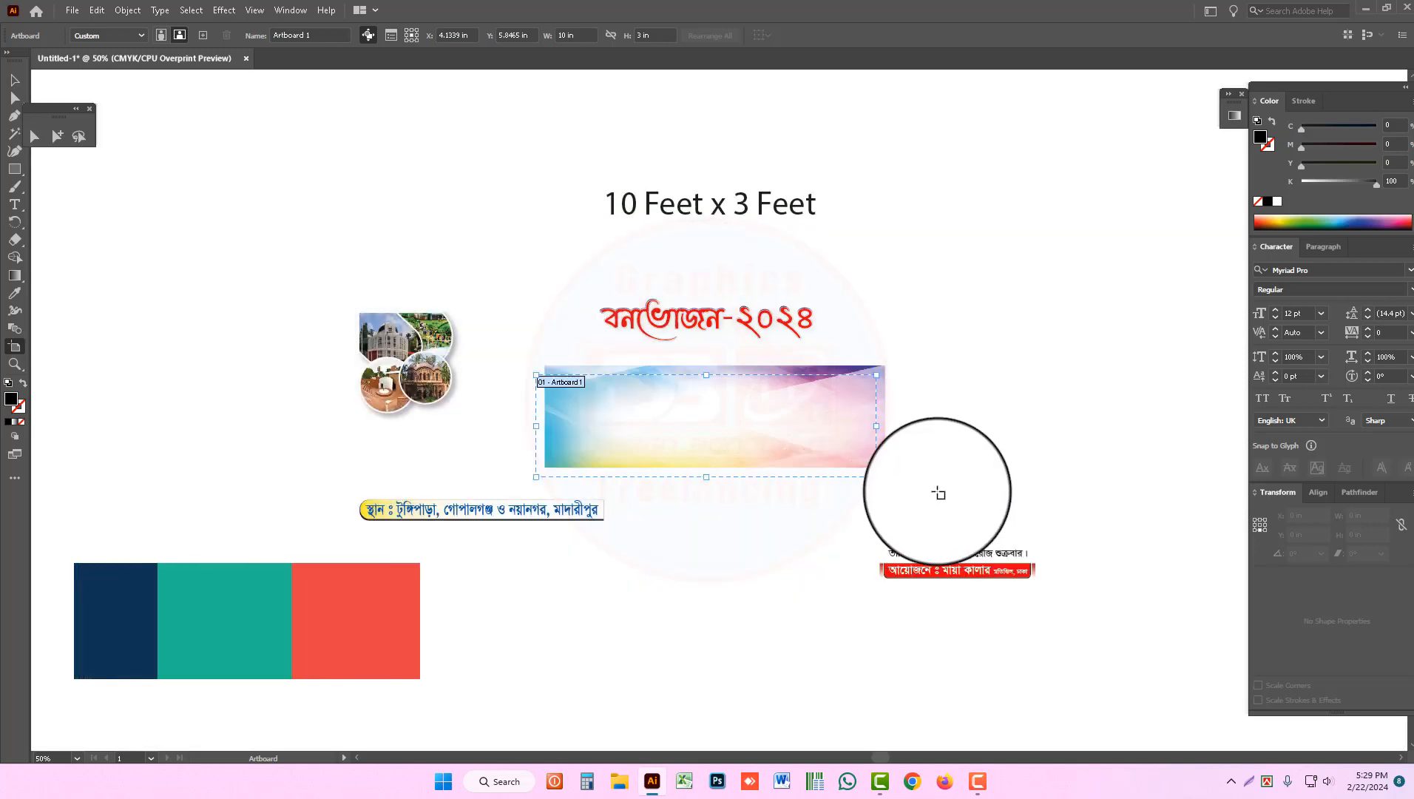
click(15, 79)
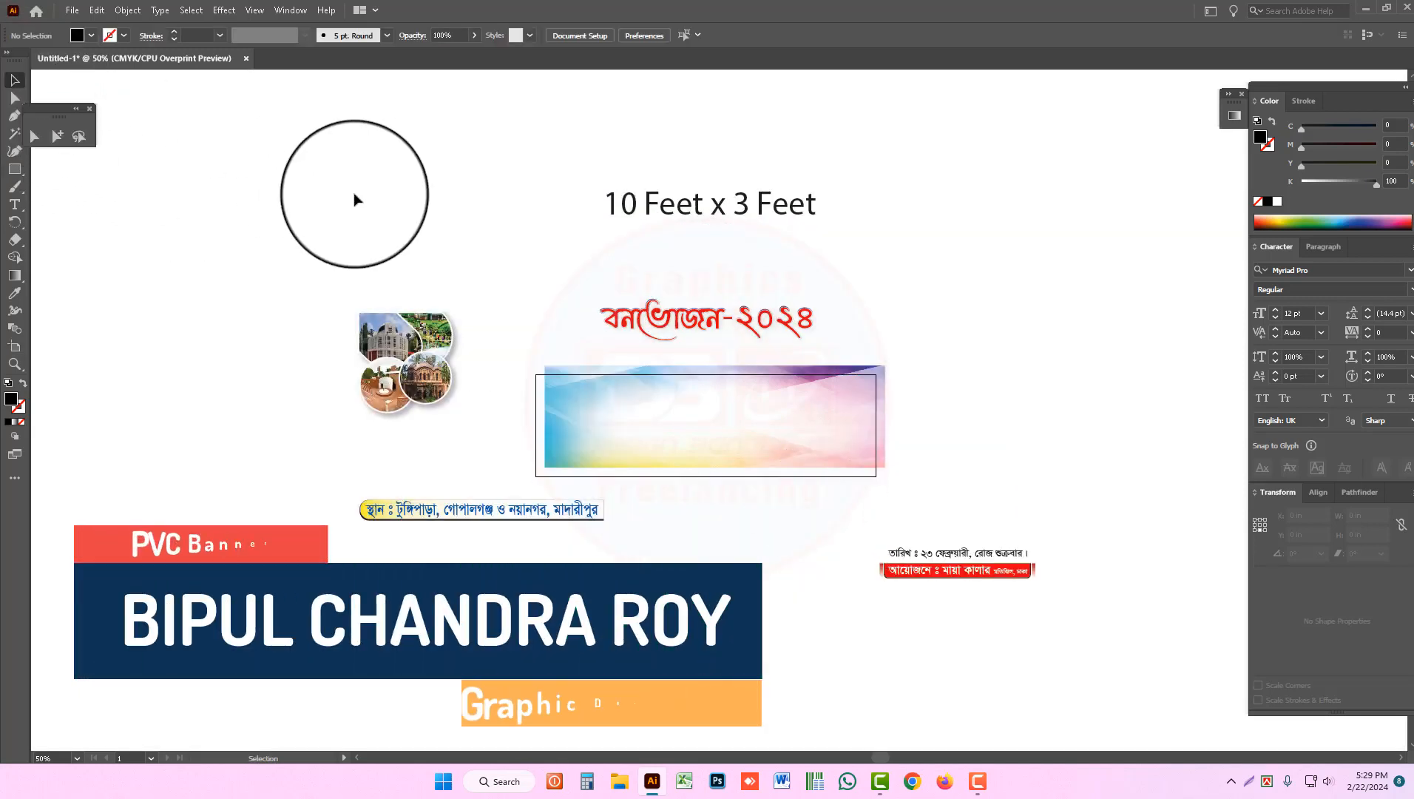
Step: Move the background image off the artboard so that it sits just above it, behind the title text
key(ctrl+equal)
drag(751, 420, 737, 254)
drag(530, 331, 979, 472)
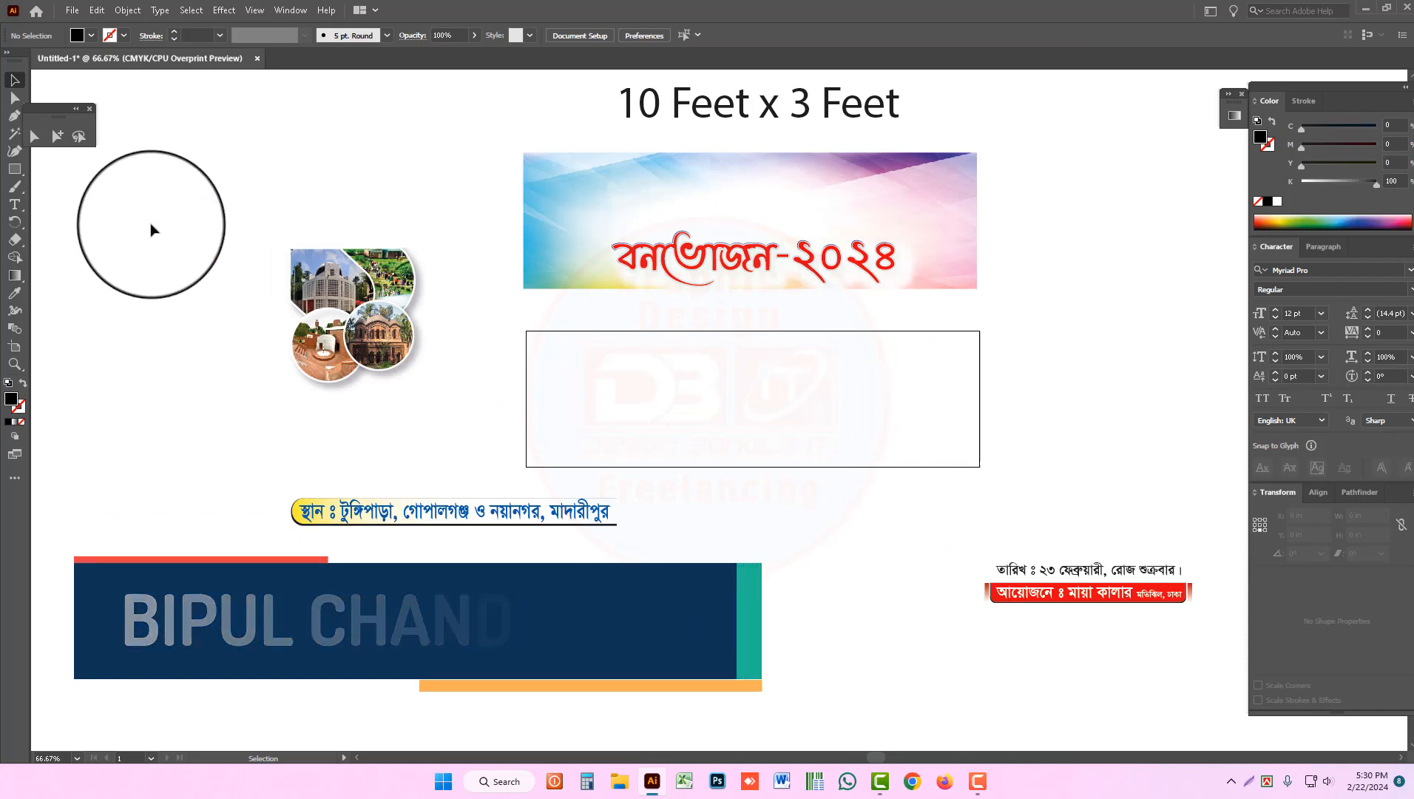
Step: Create a 10 x 3 in rectangle with the Rectangle tool
click(19, 168)
click(632, 378)
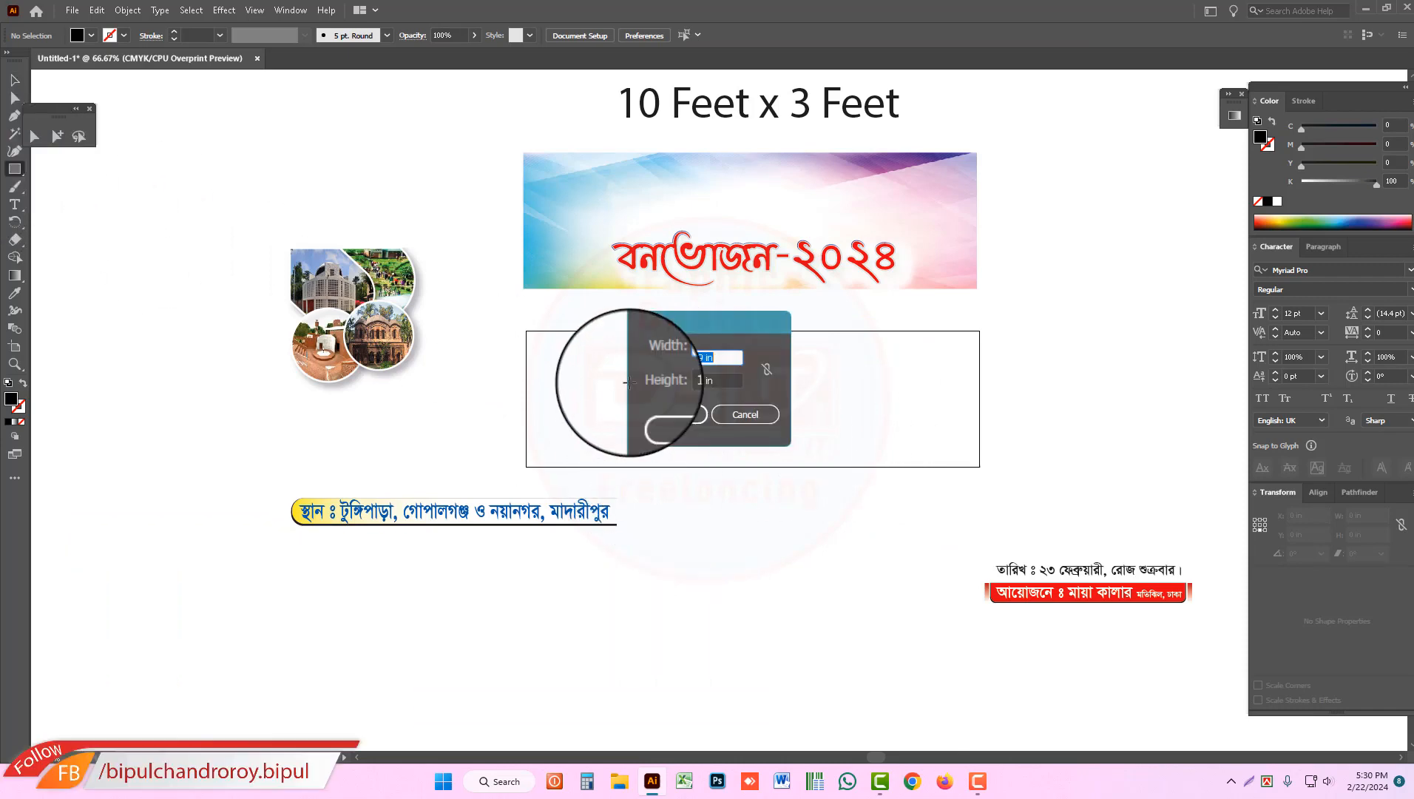
text(120)
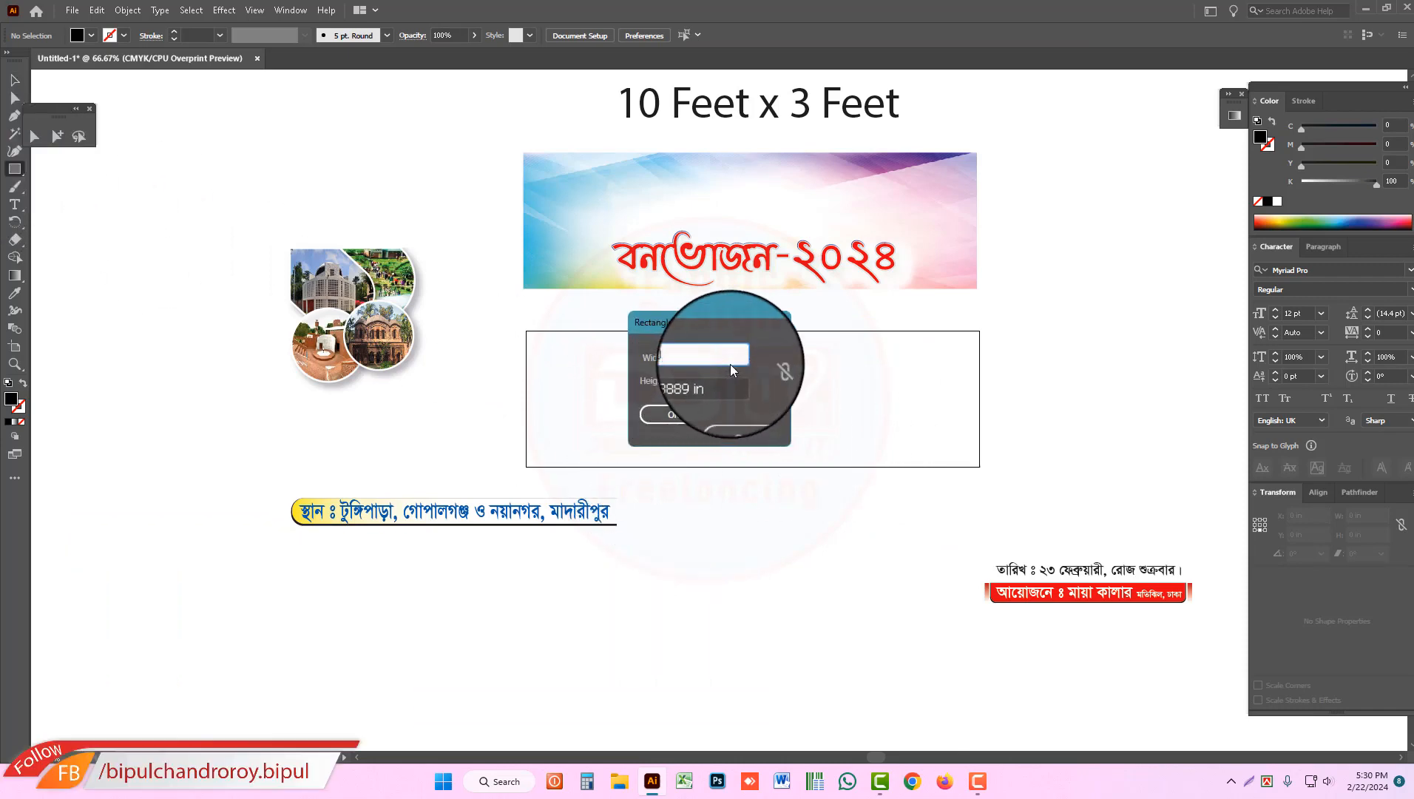
key(Tab)
text(3)
key(Return)
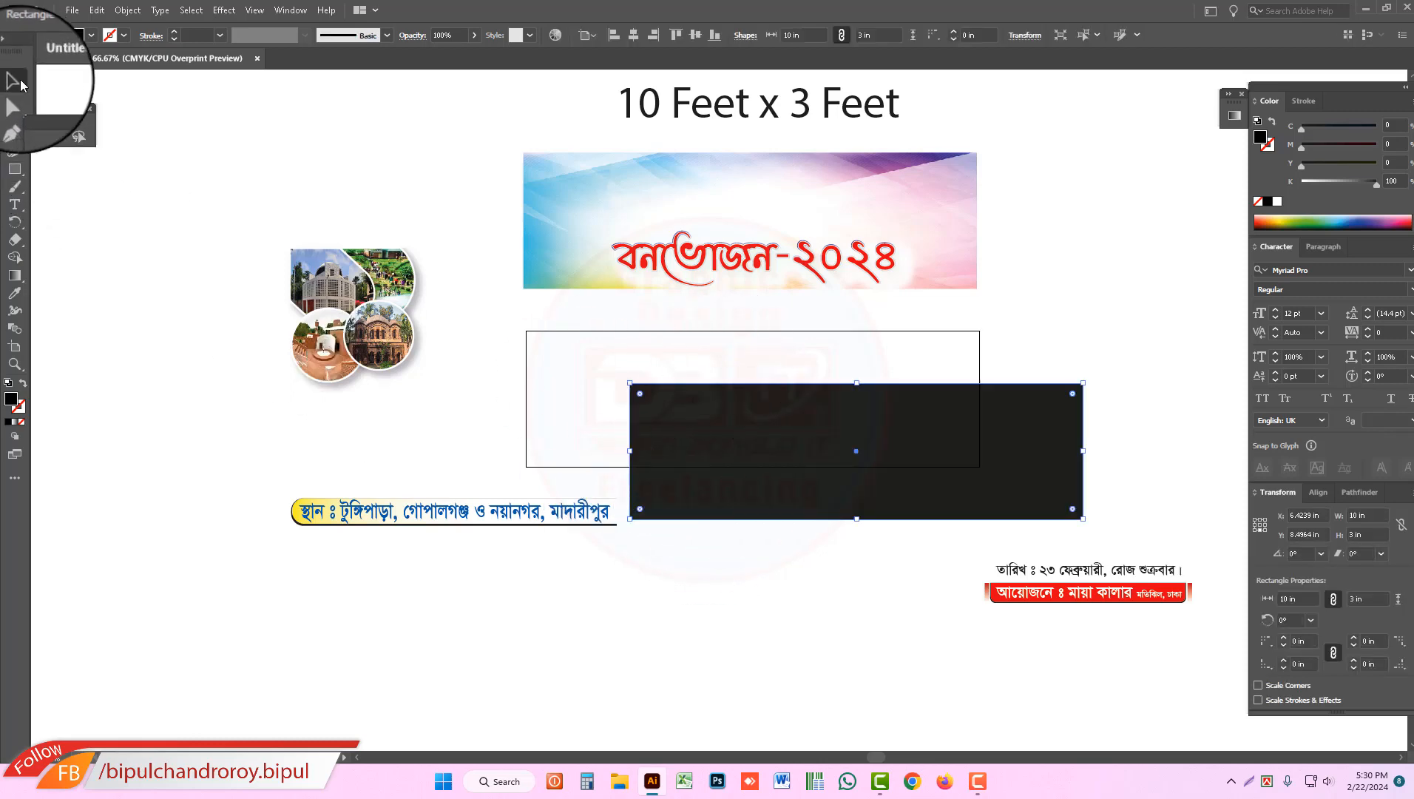
Step: Swap the rectangle's fill and stroke to leave only a black outline, and align the rectangle exactly with the artboard
click(1270, 123)
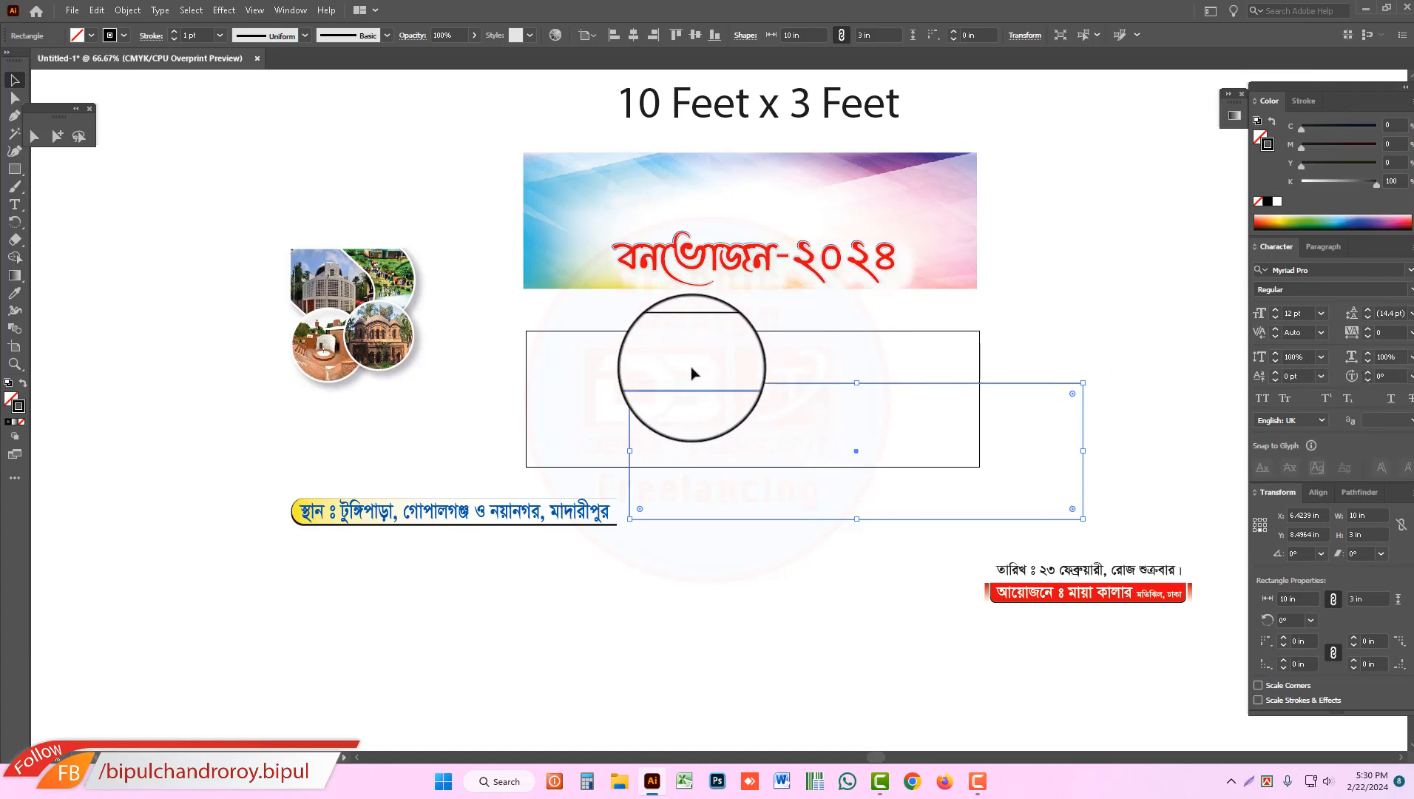
click(654, 392)
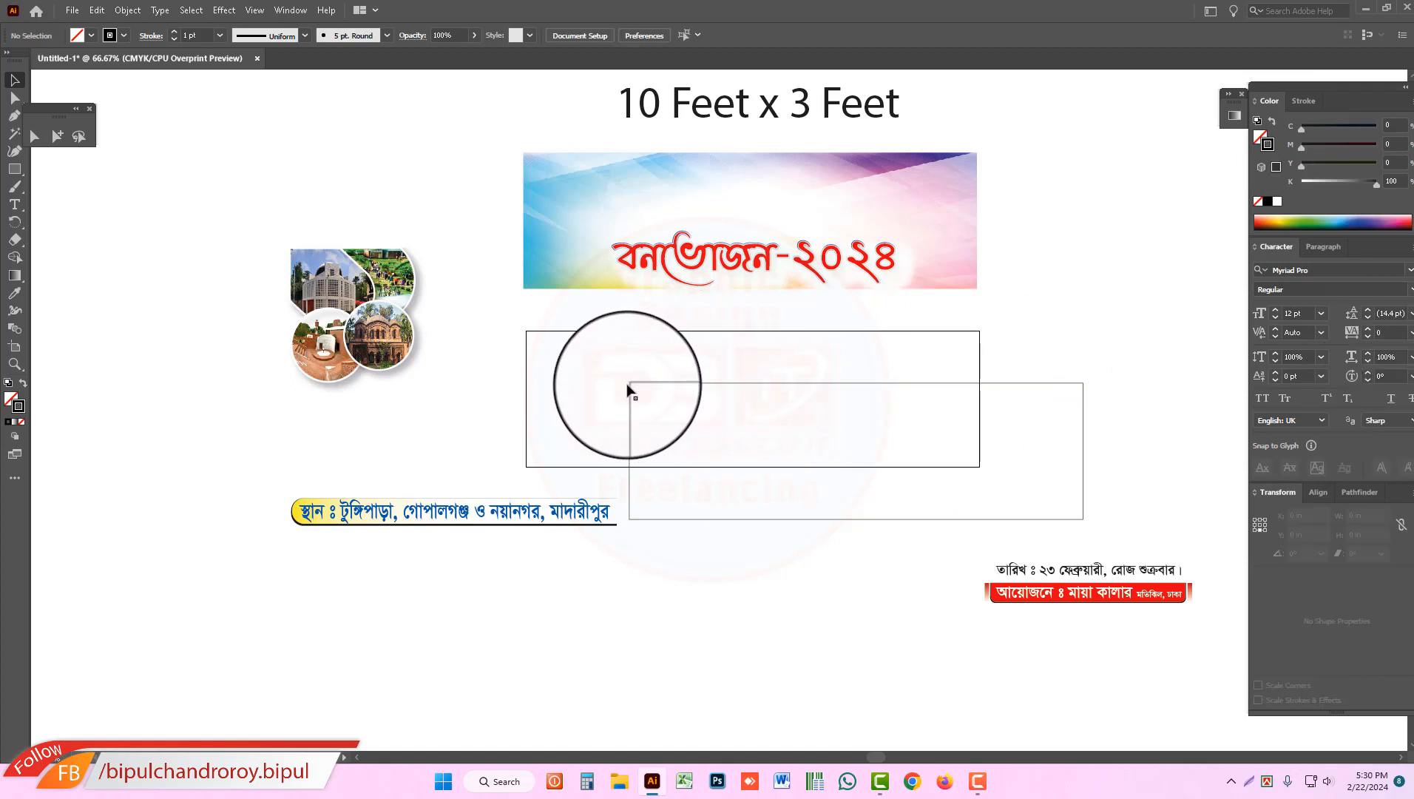
drag(630, 386, 525, 335)
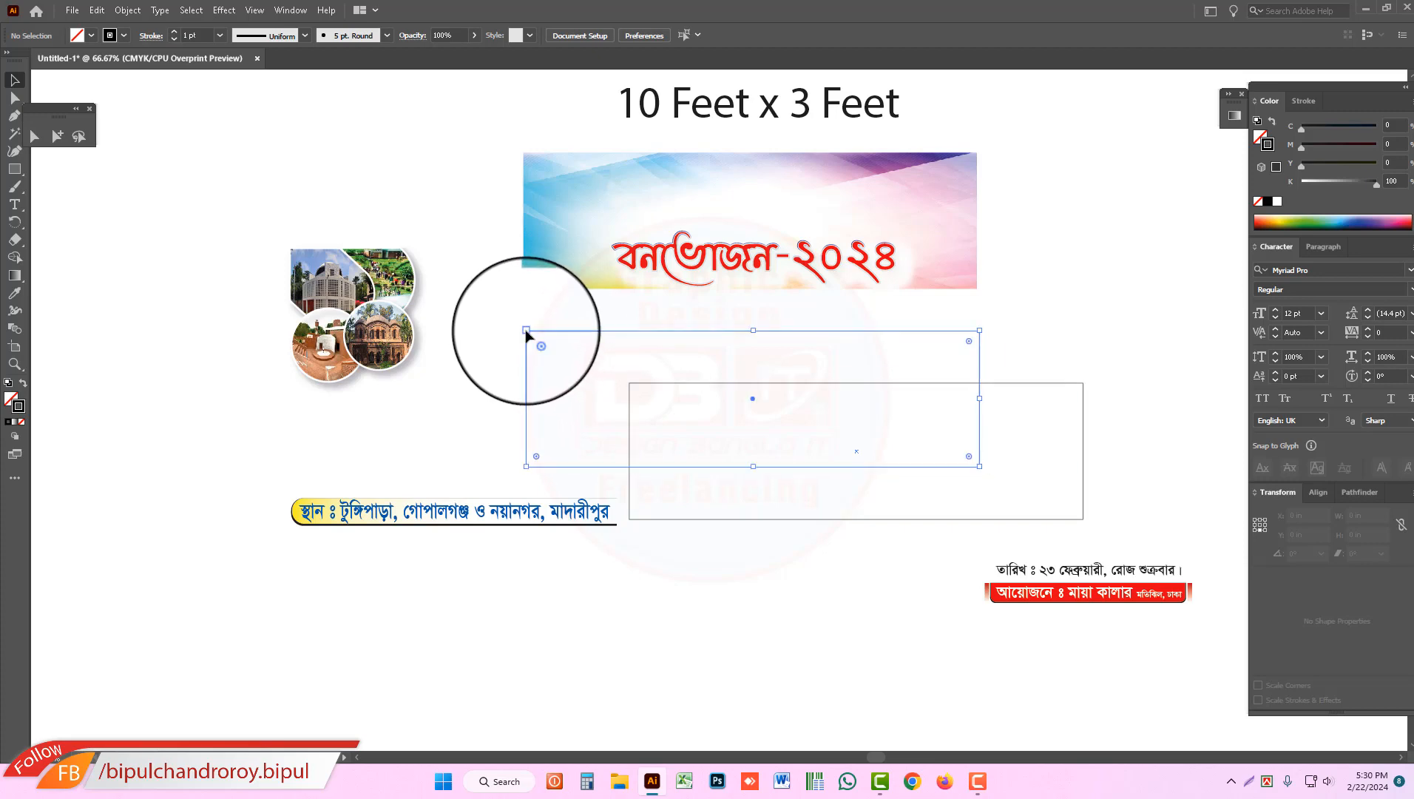
drag(526, 335, 527, 341)
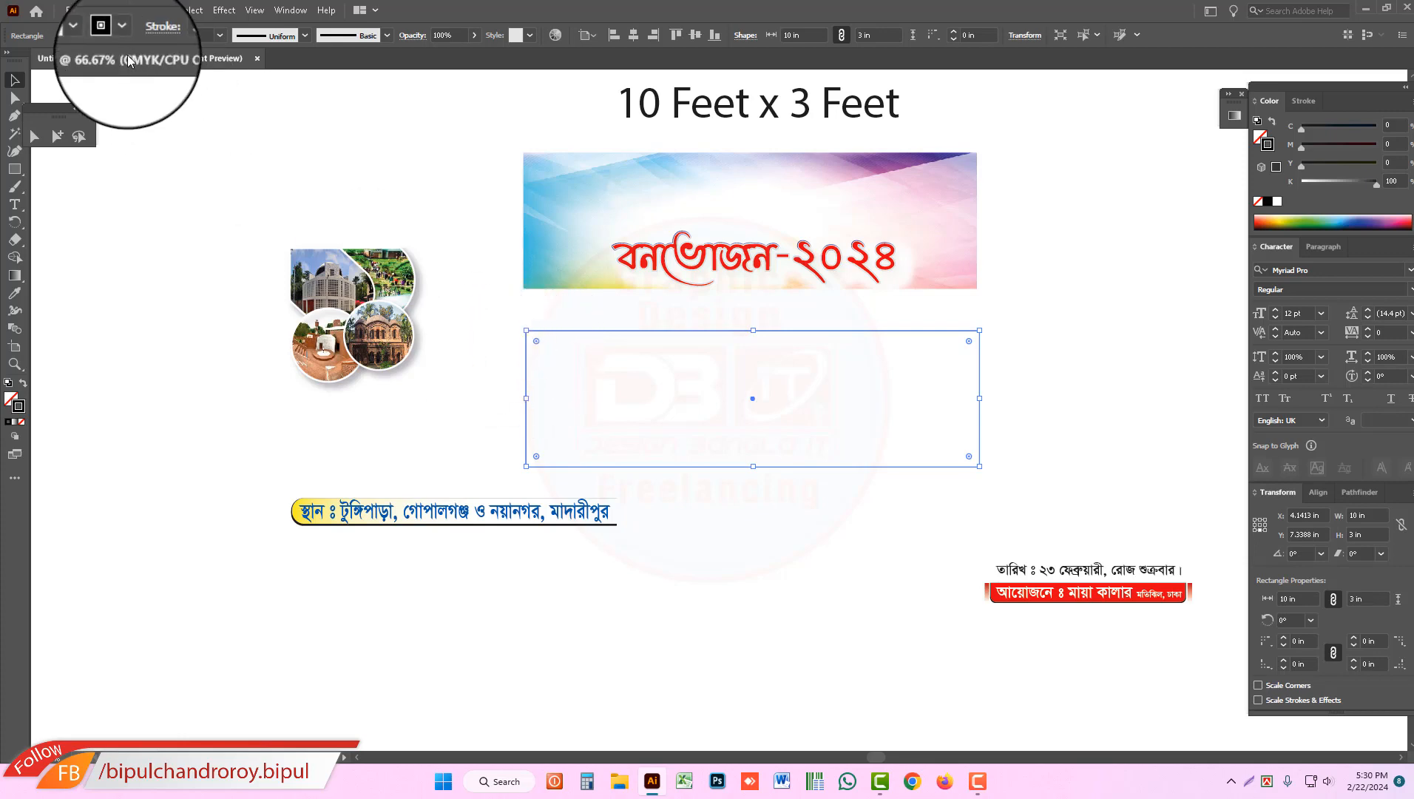
Step: Offset the rectangle's path inward, entering the distance in millimetres, to make a smaller margin rectangle inside it
click(127, 10)
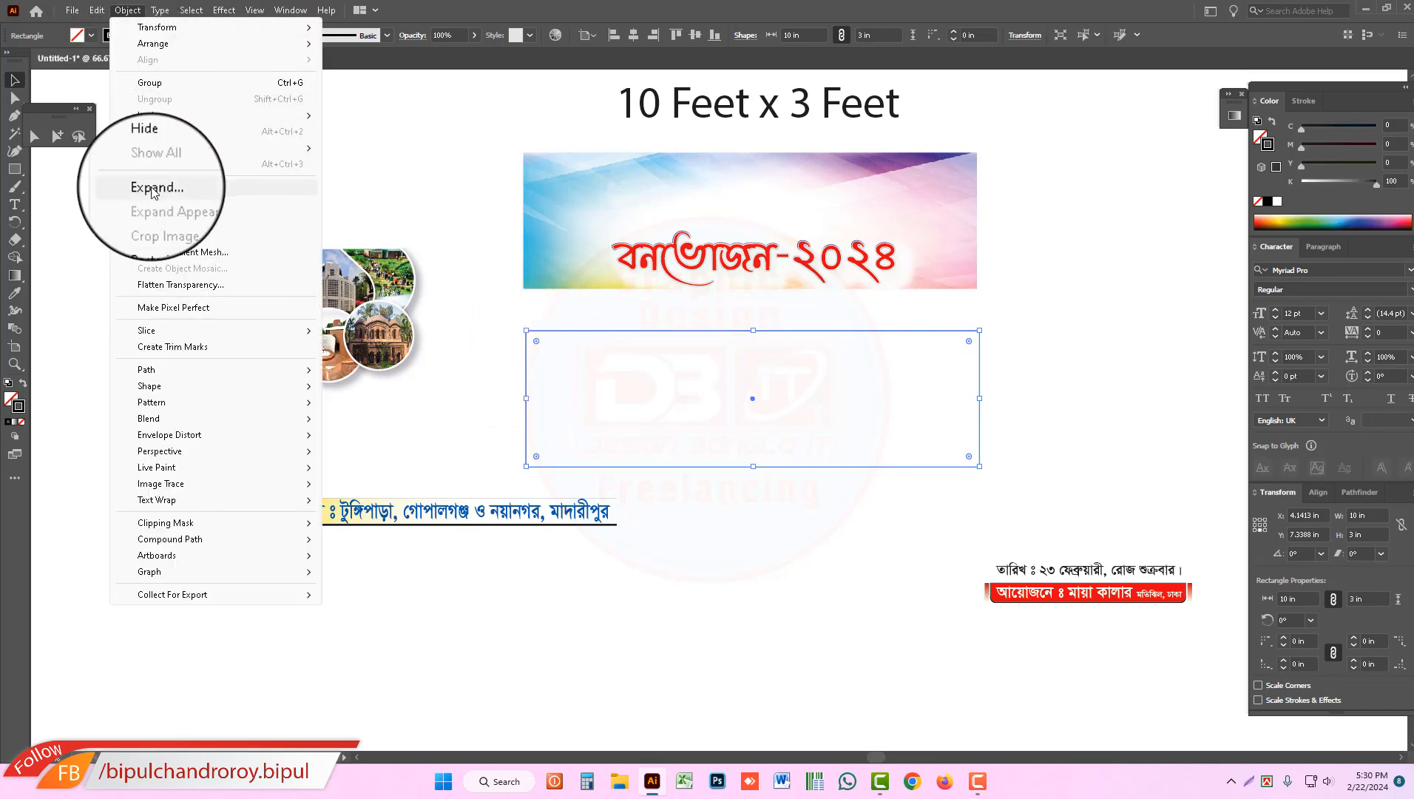
mouse_move(151, 375)
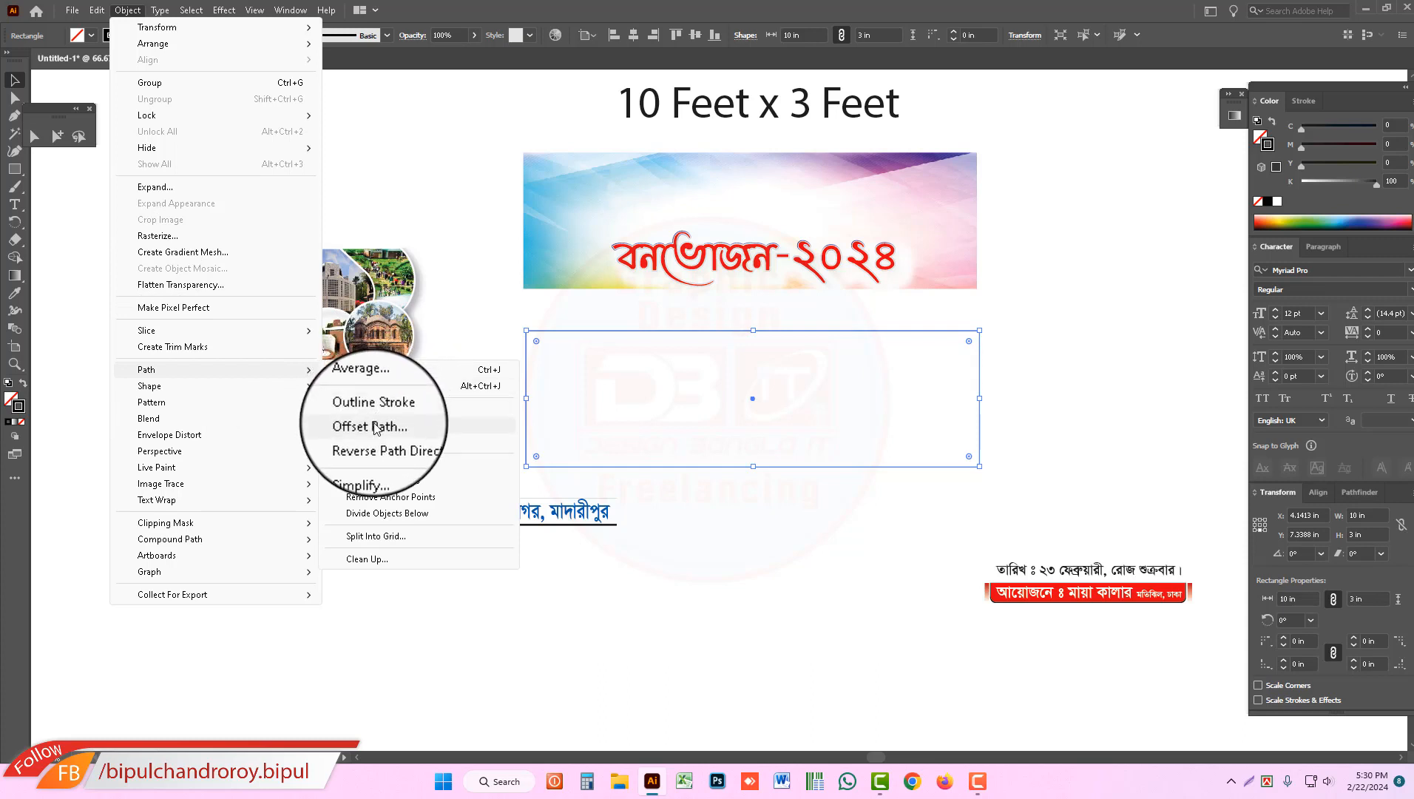
click(399, 429)
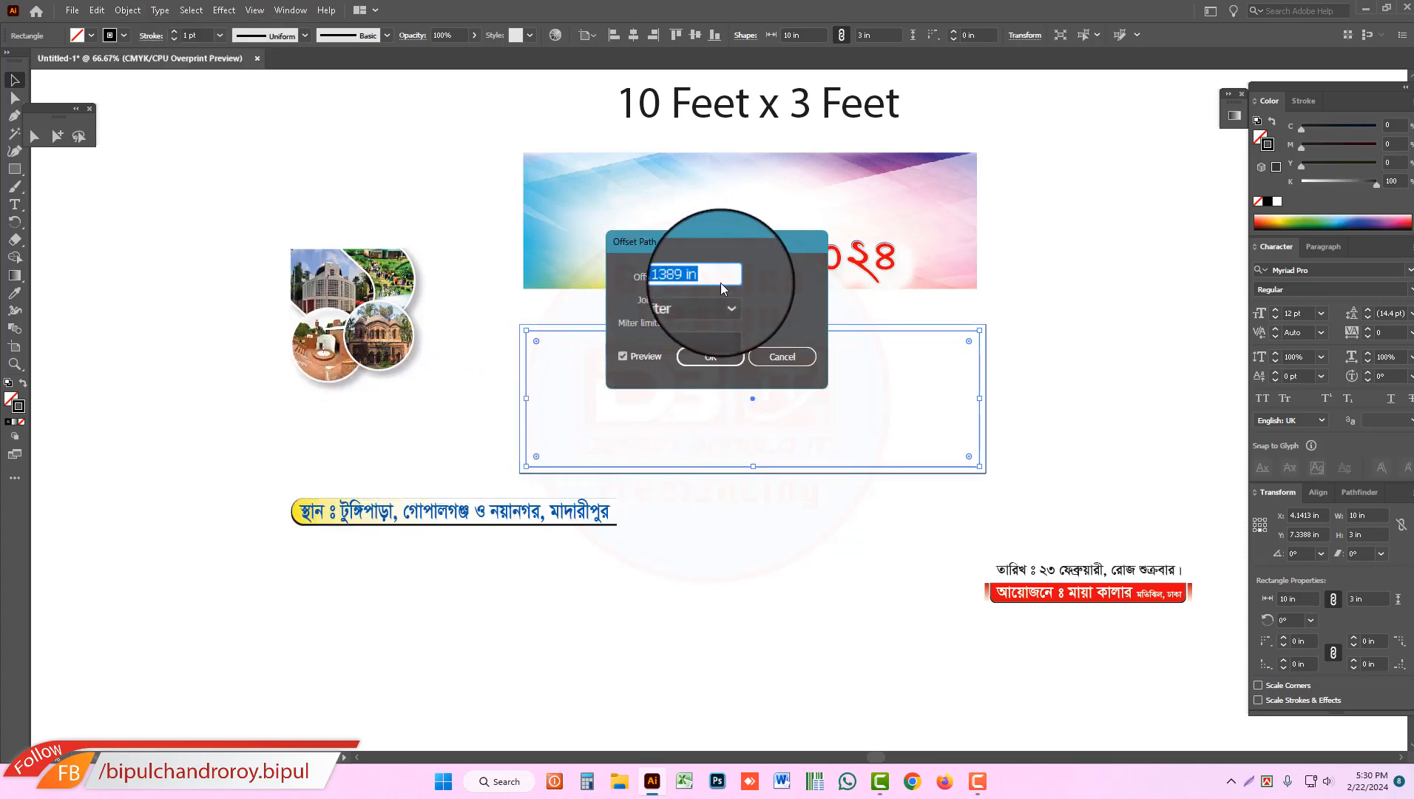
key(BackSpace)
text(mm)
key(Return)
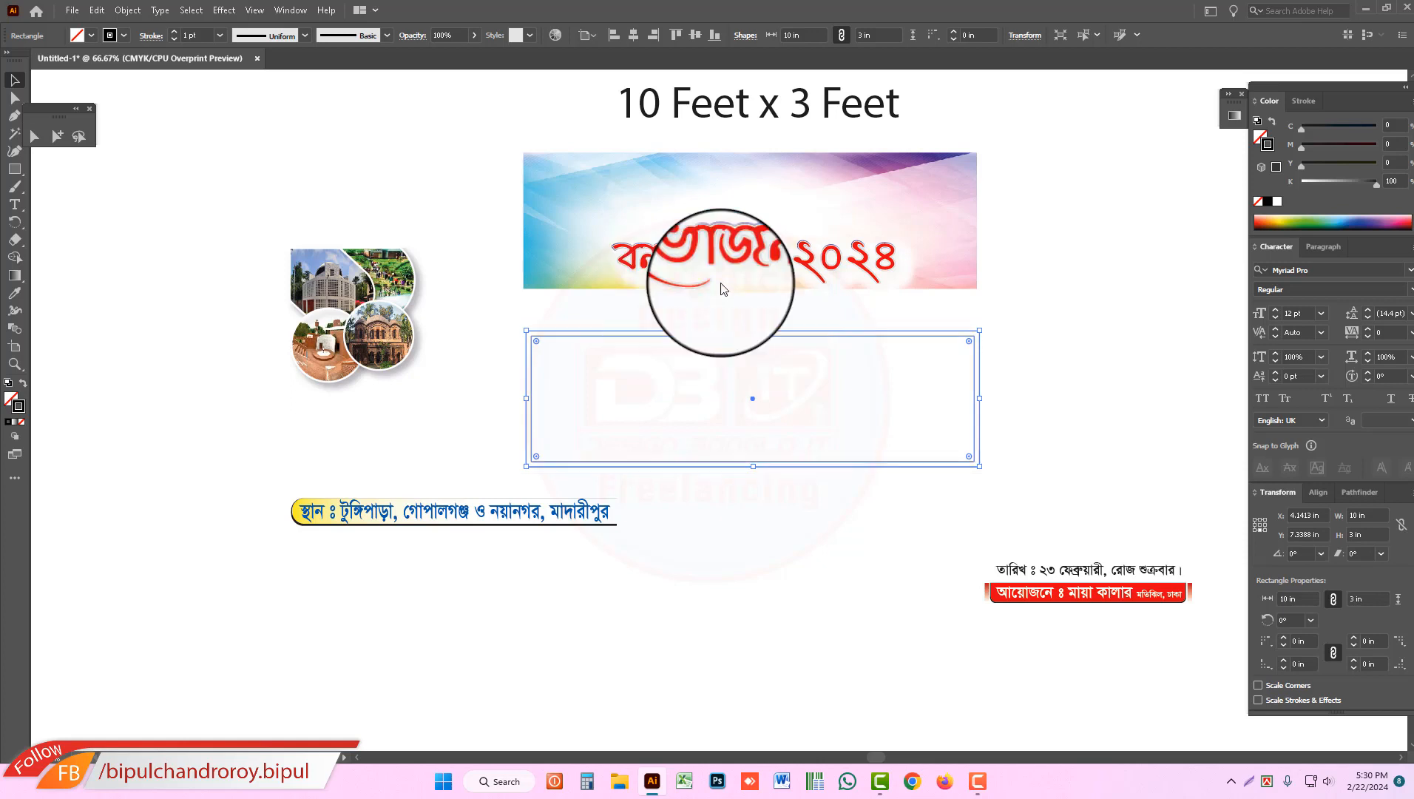
Step: Select both the artboard-sized rectangle and the inner margin rectangle and convert them into guides
drag(491, 380, 548, 407)
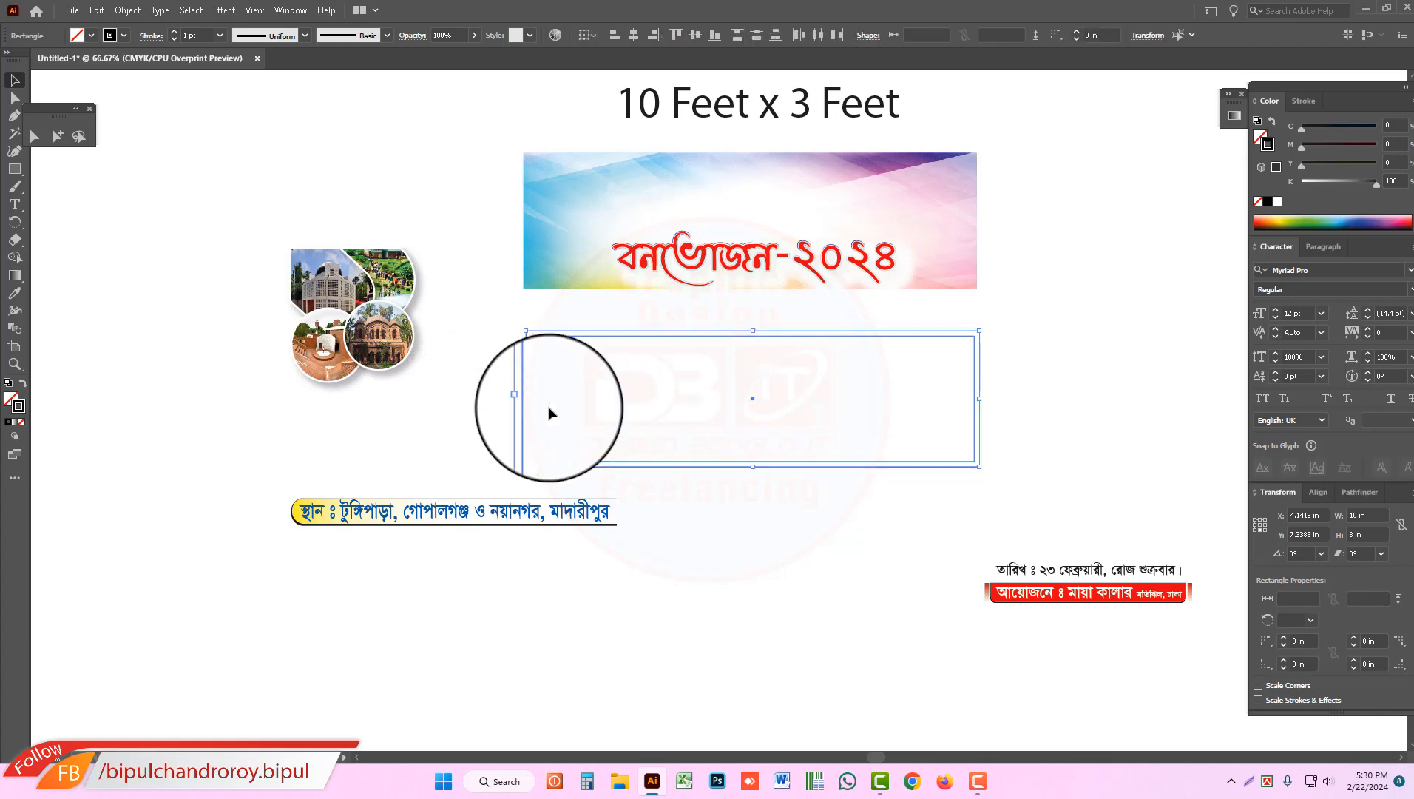
key(ctrl+5)
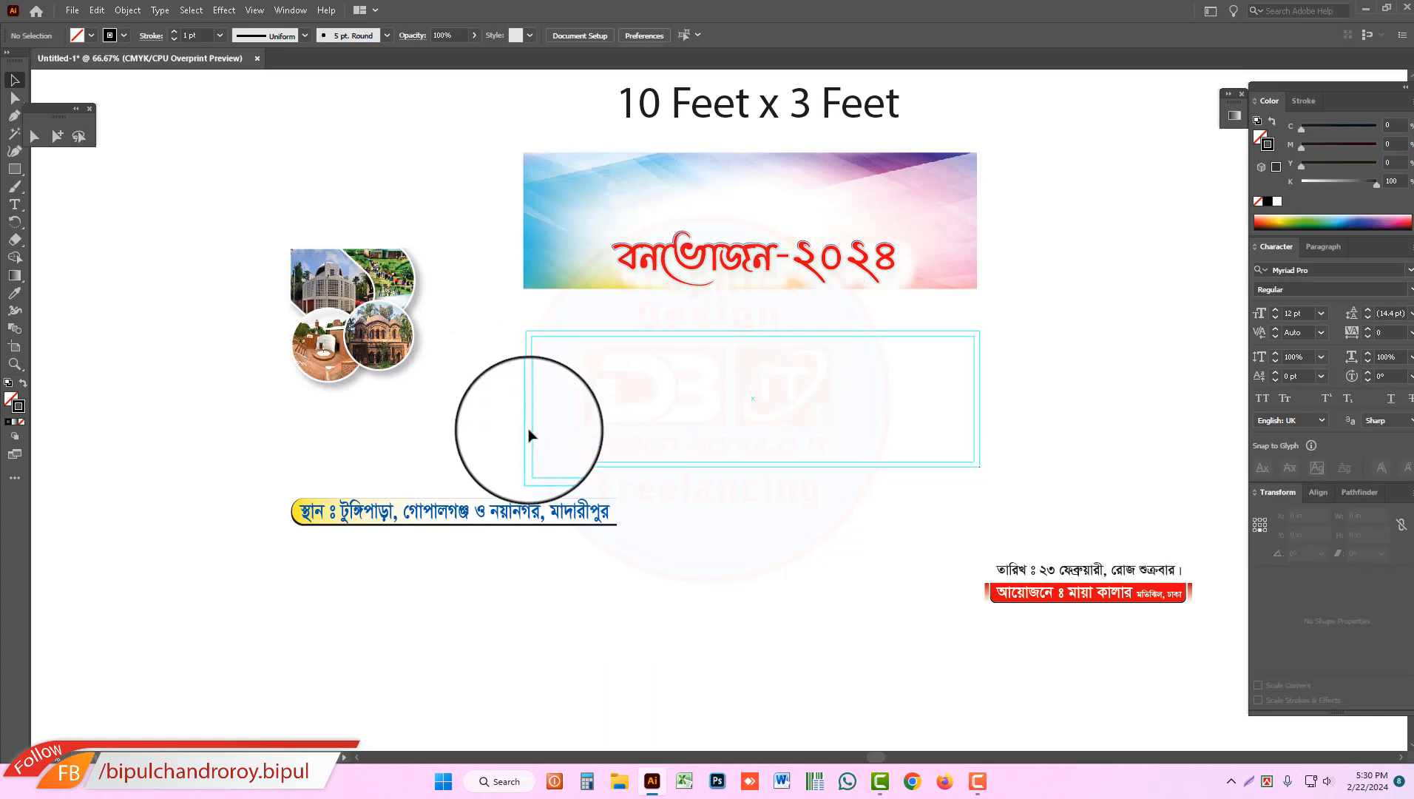
right_click(500, 393)
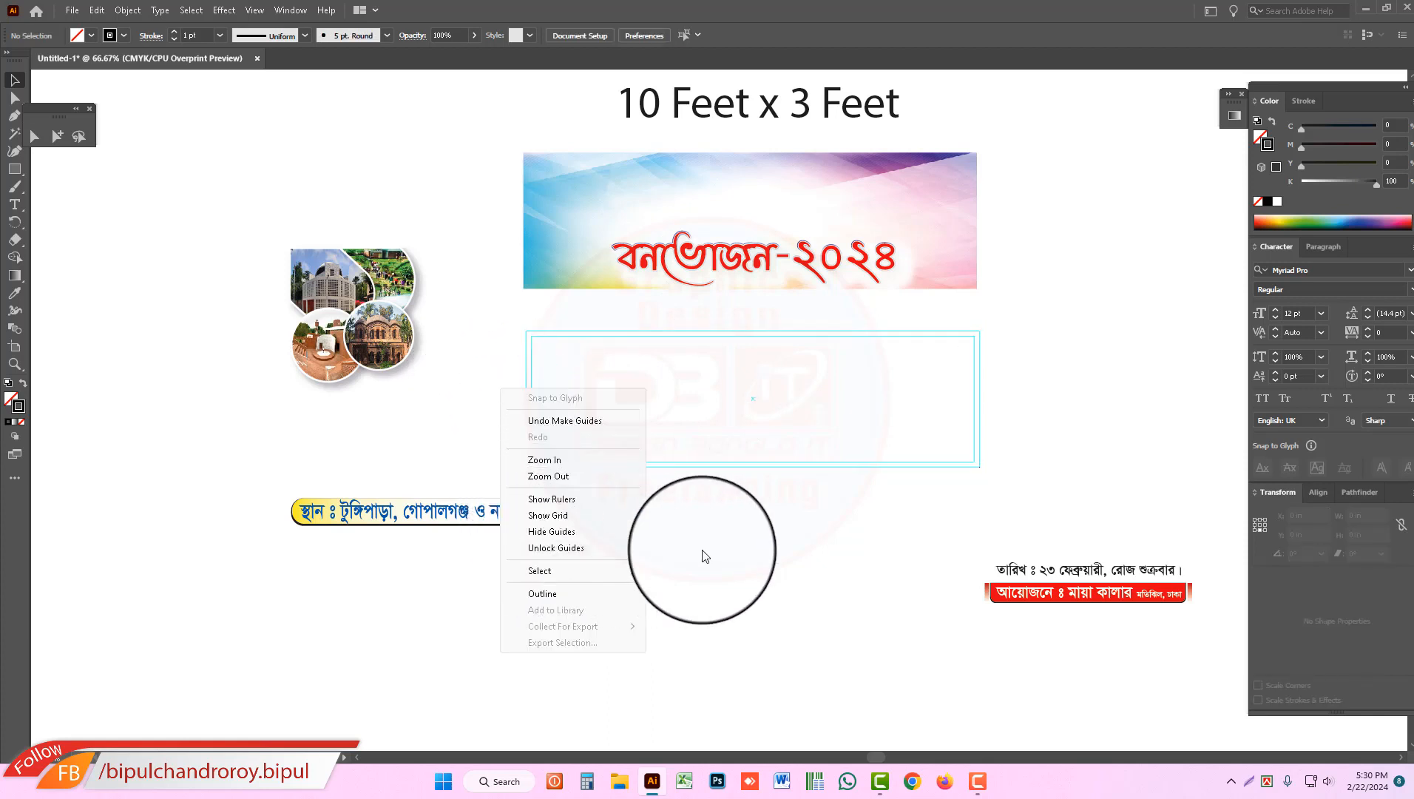
click(803, 534)
drag(1011, 412, 860, 442)
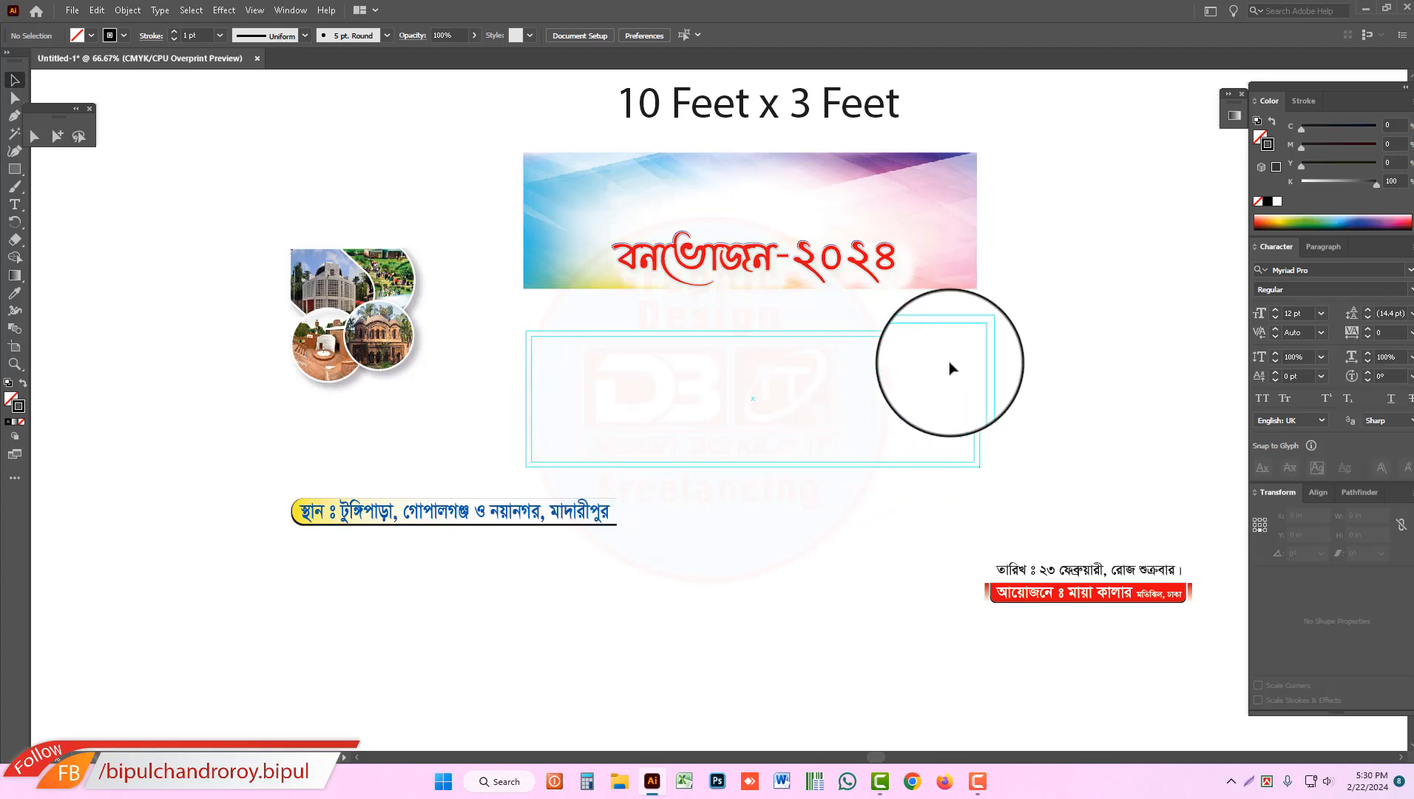
Step: Move the multicoloured background image onto the artboard so its corners line up with the outer guide
click(886, 402)
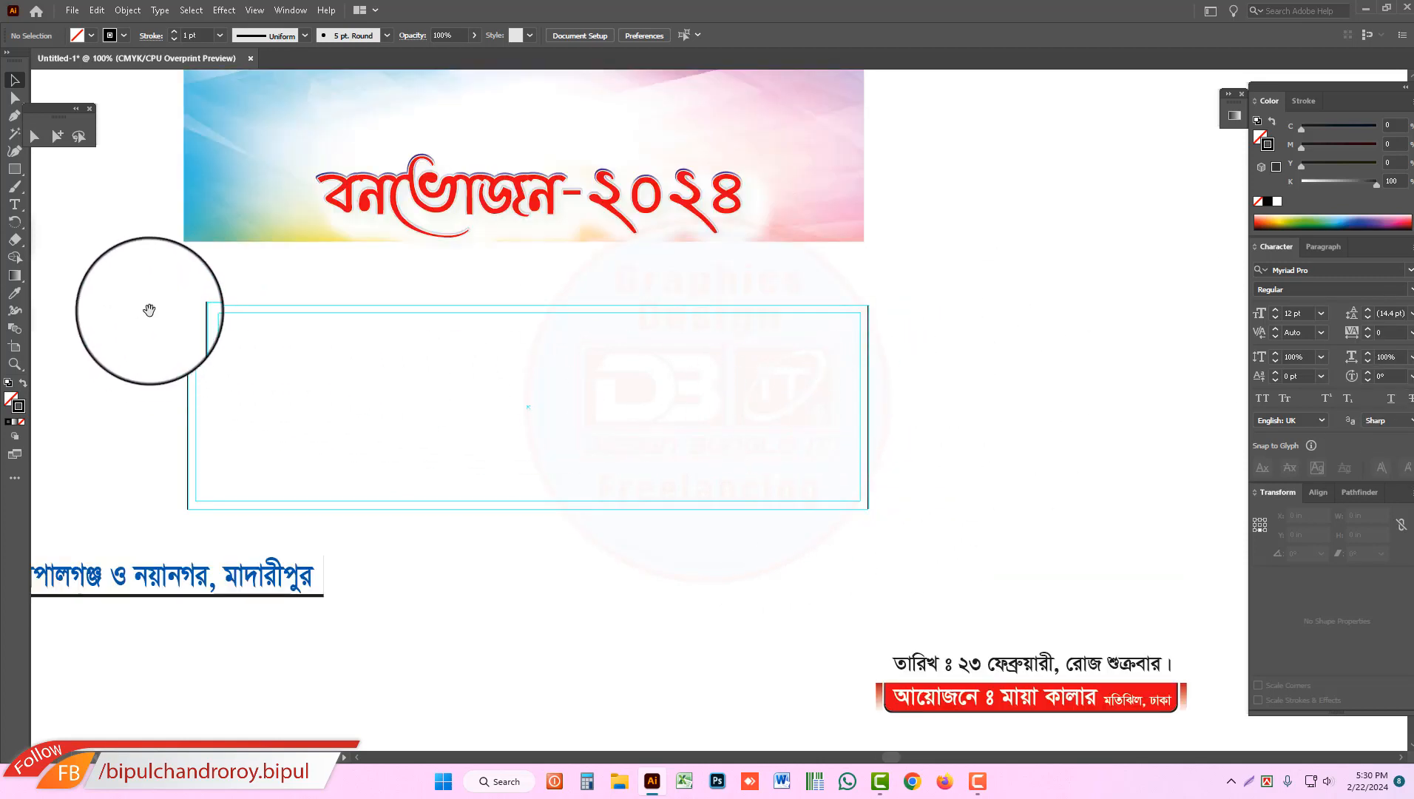
drag(697, 438, 784, 420)
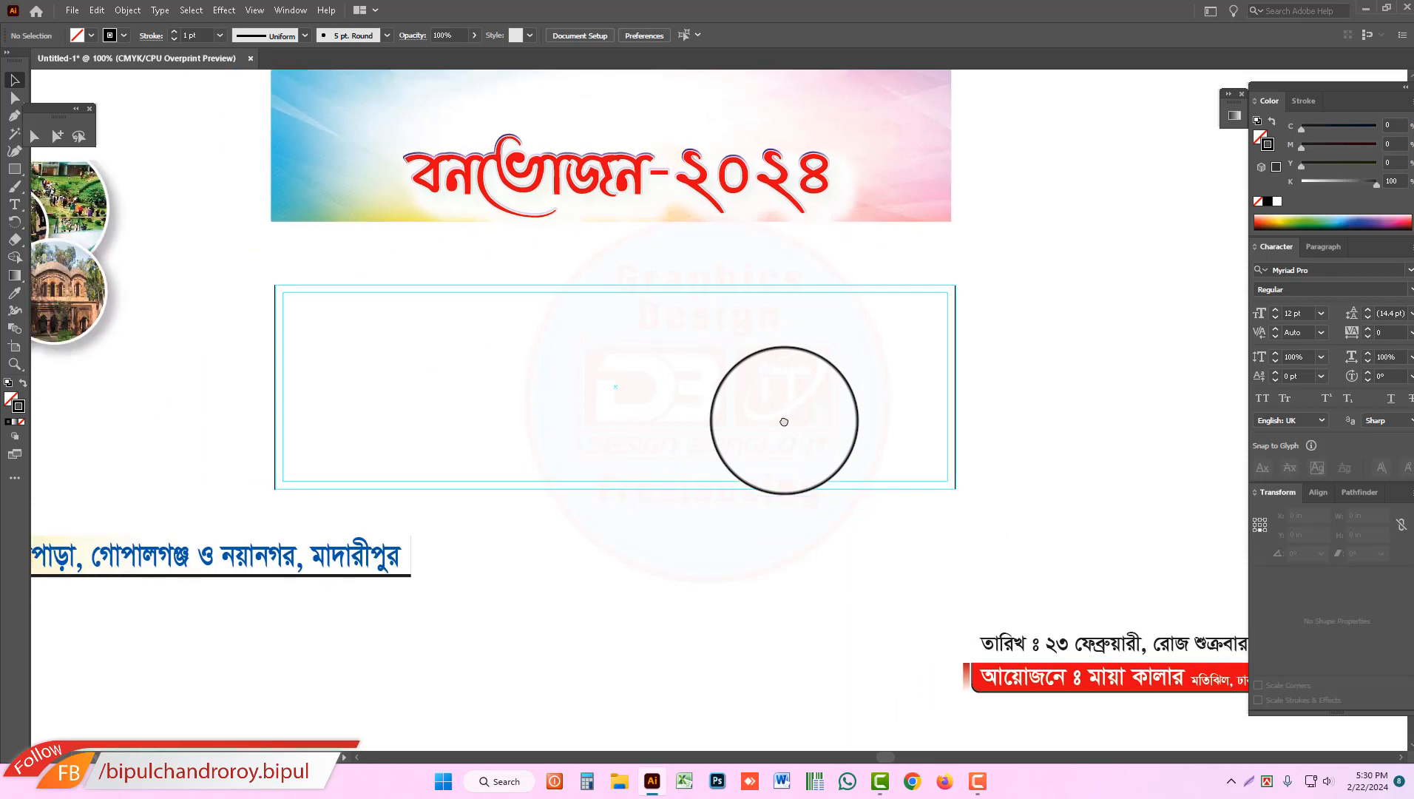
drag(880, 349, 903, 401)
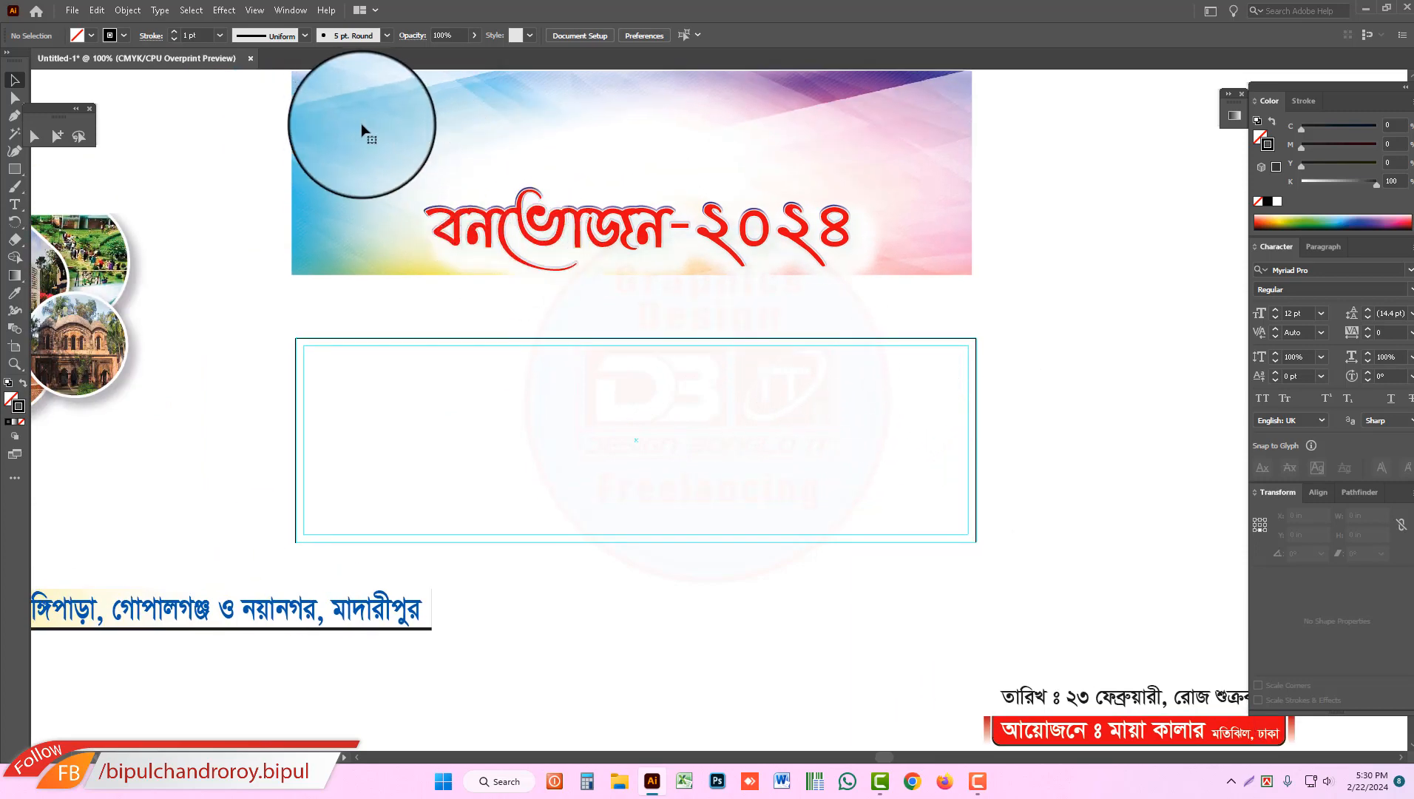
click(358, 128)
drag(316, 116, 320, 380)
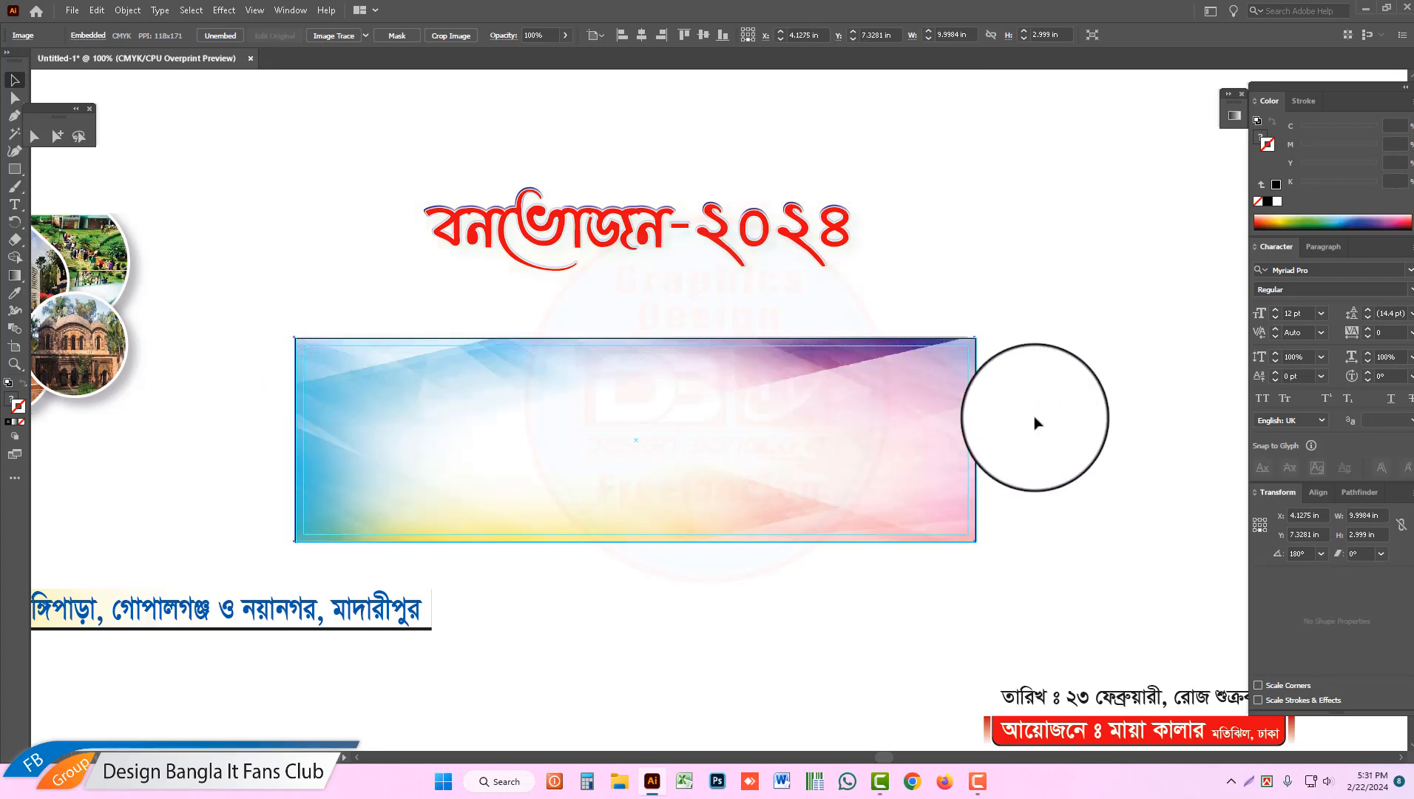
click(1035, 422)
Step: Select the whole photo collage and move it onto the background at the banner's left end
drag(719, 401, 821, 381)
drag(638, 377, 668, 377)
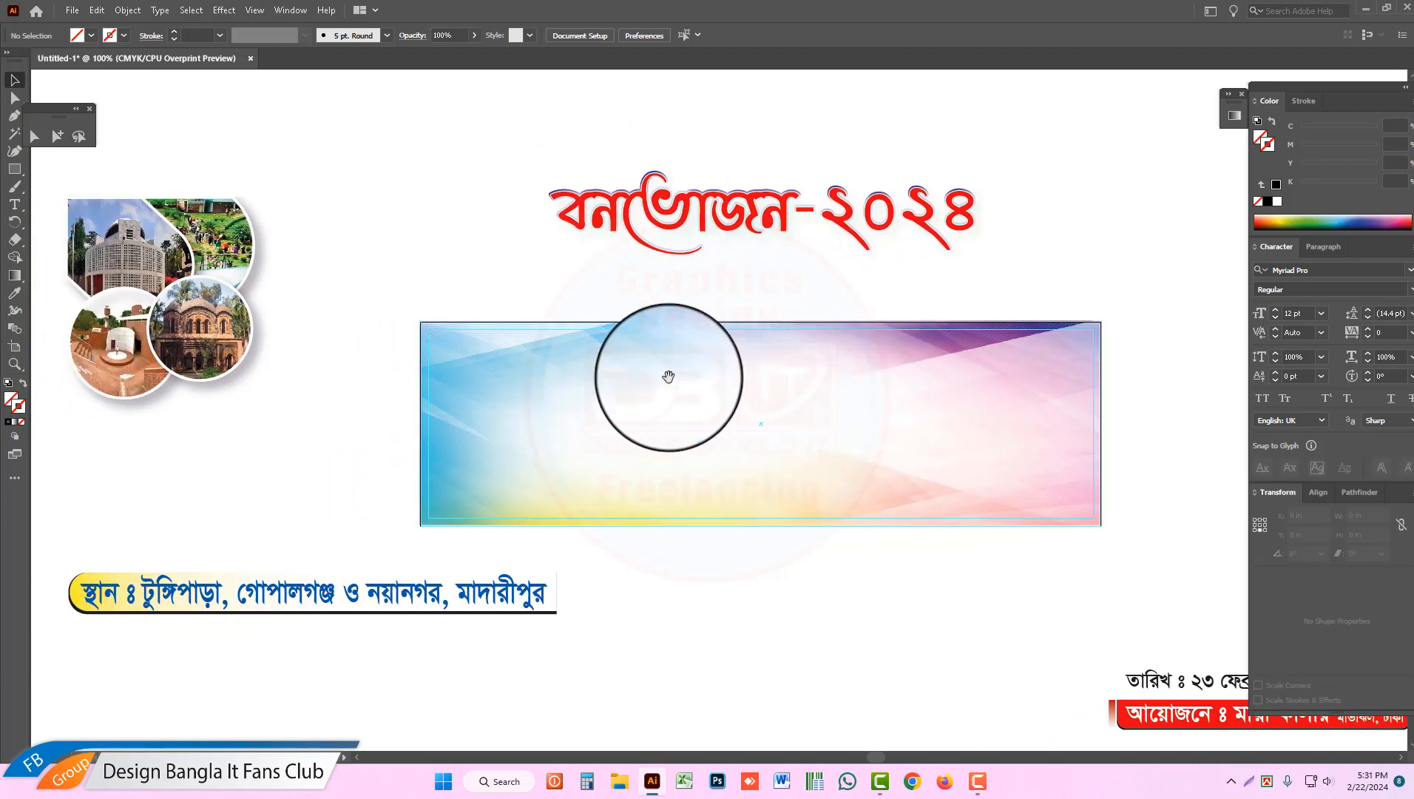
drag(364, 322, 455, 323)
click(230, 252)
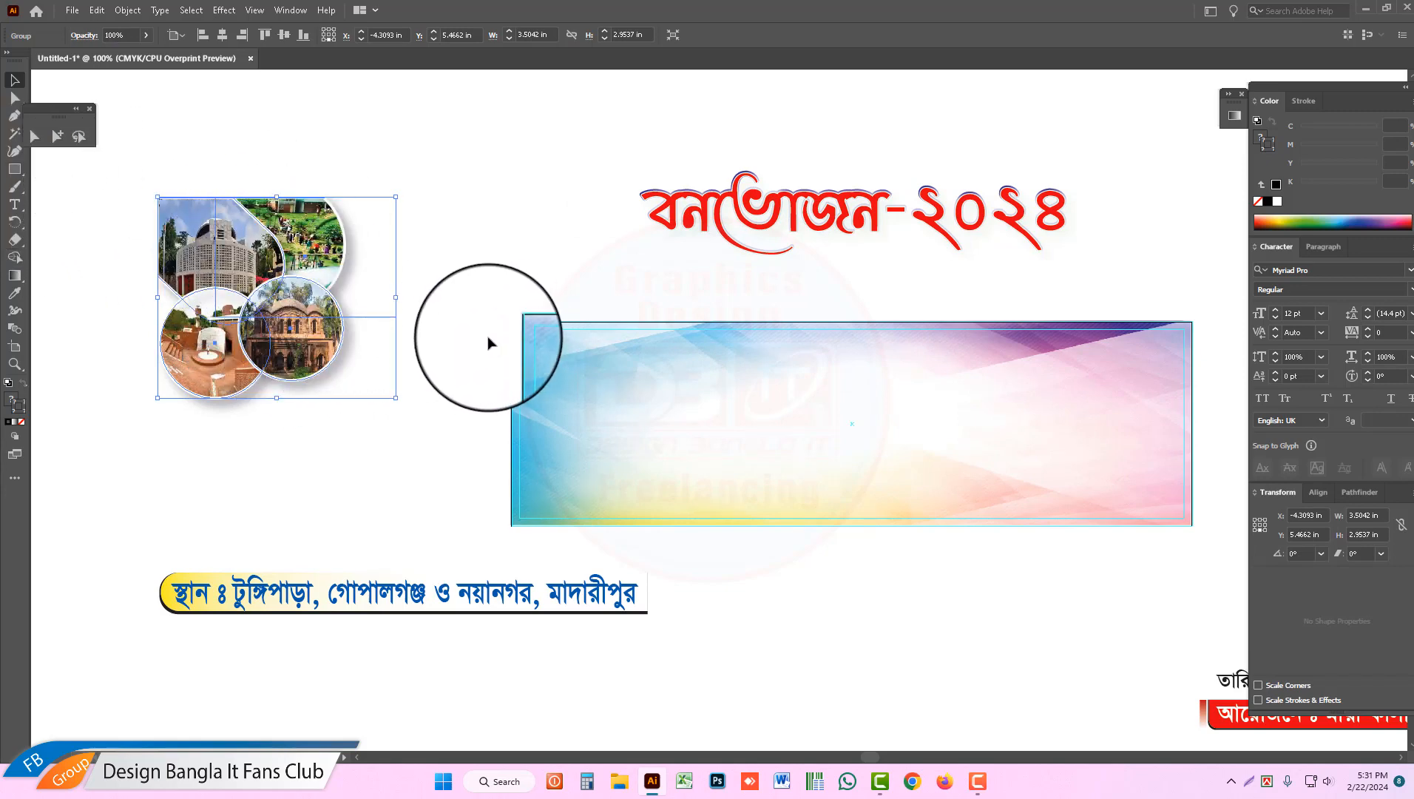
click(388, 222)
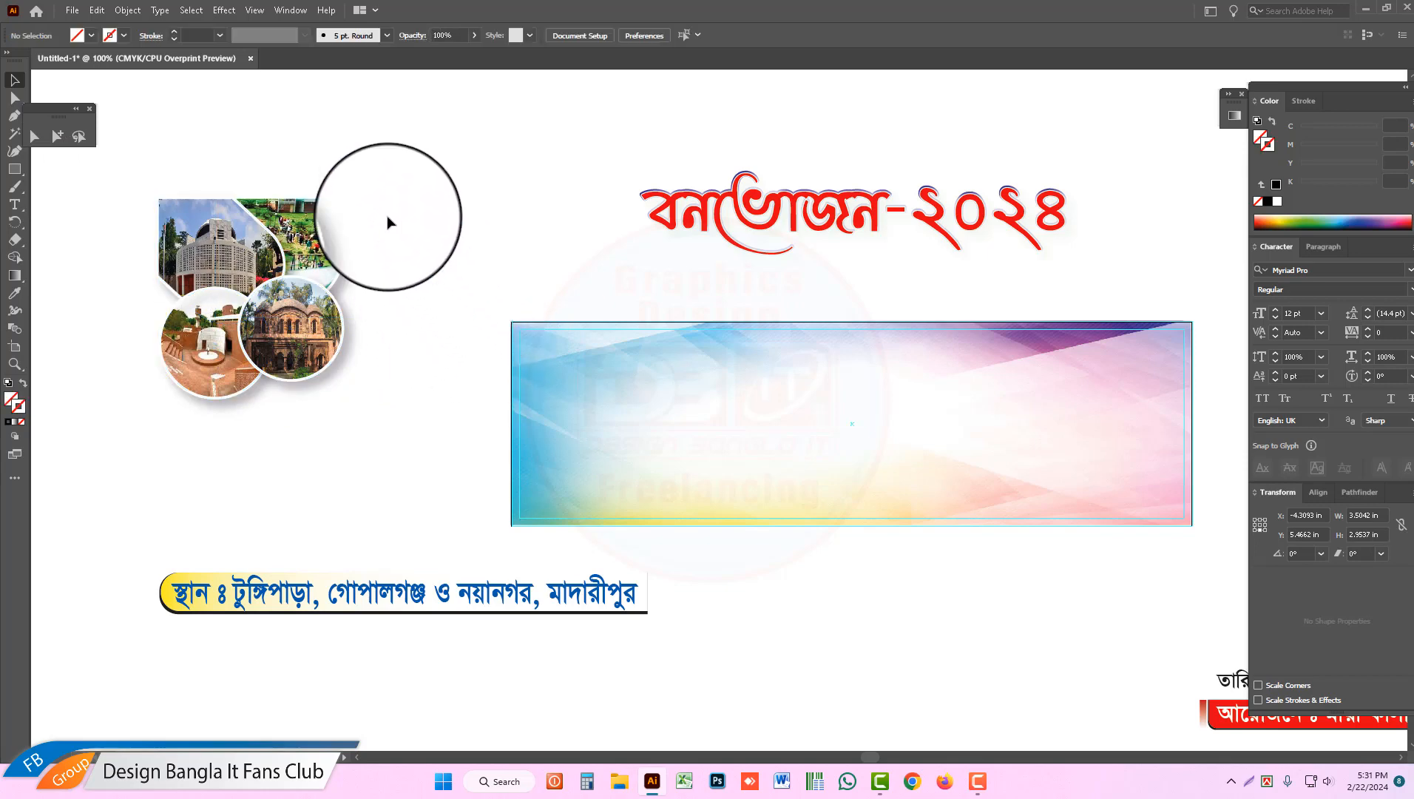
drag(387, 158, 180, 395)
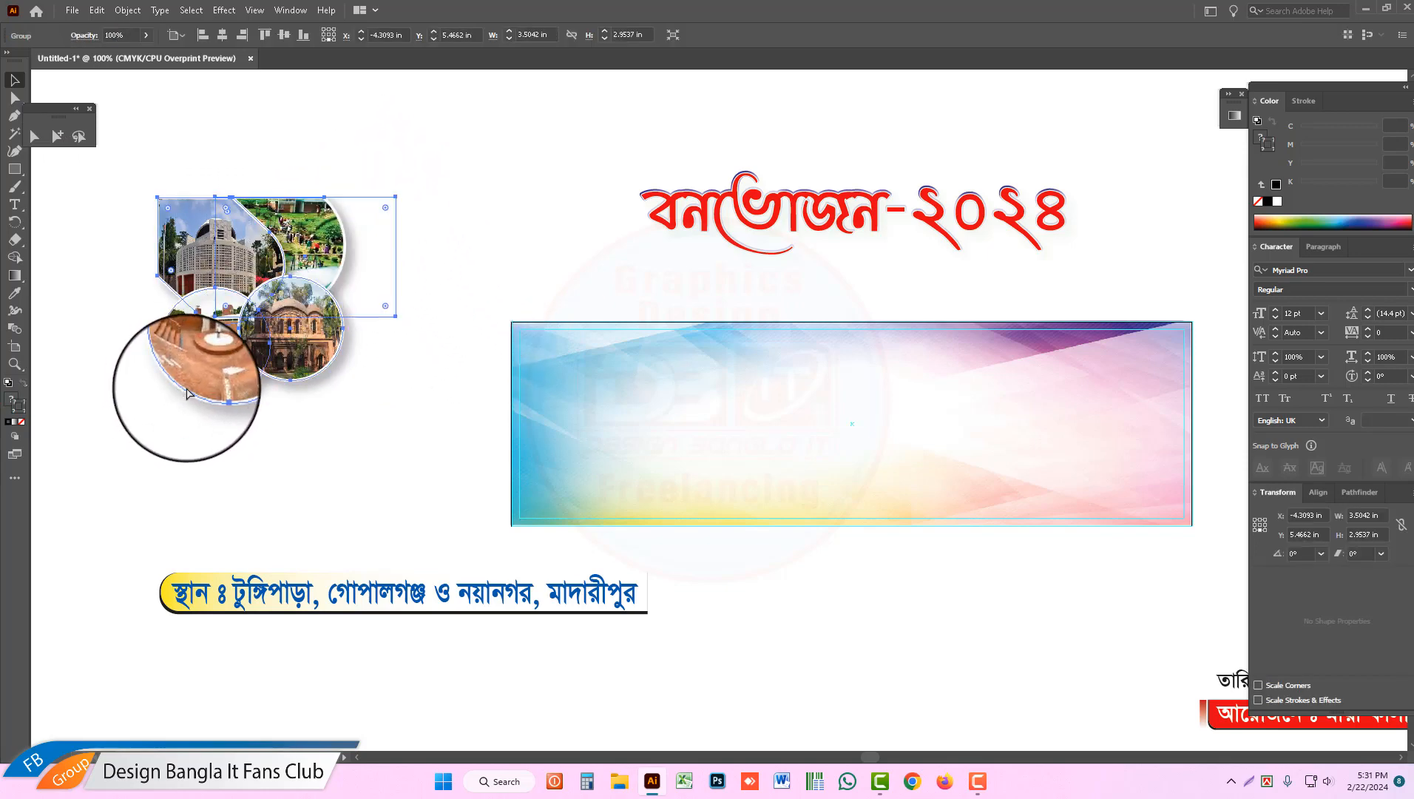
drag(171, 221, 525, 336)
click(492, 242)
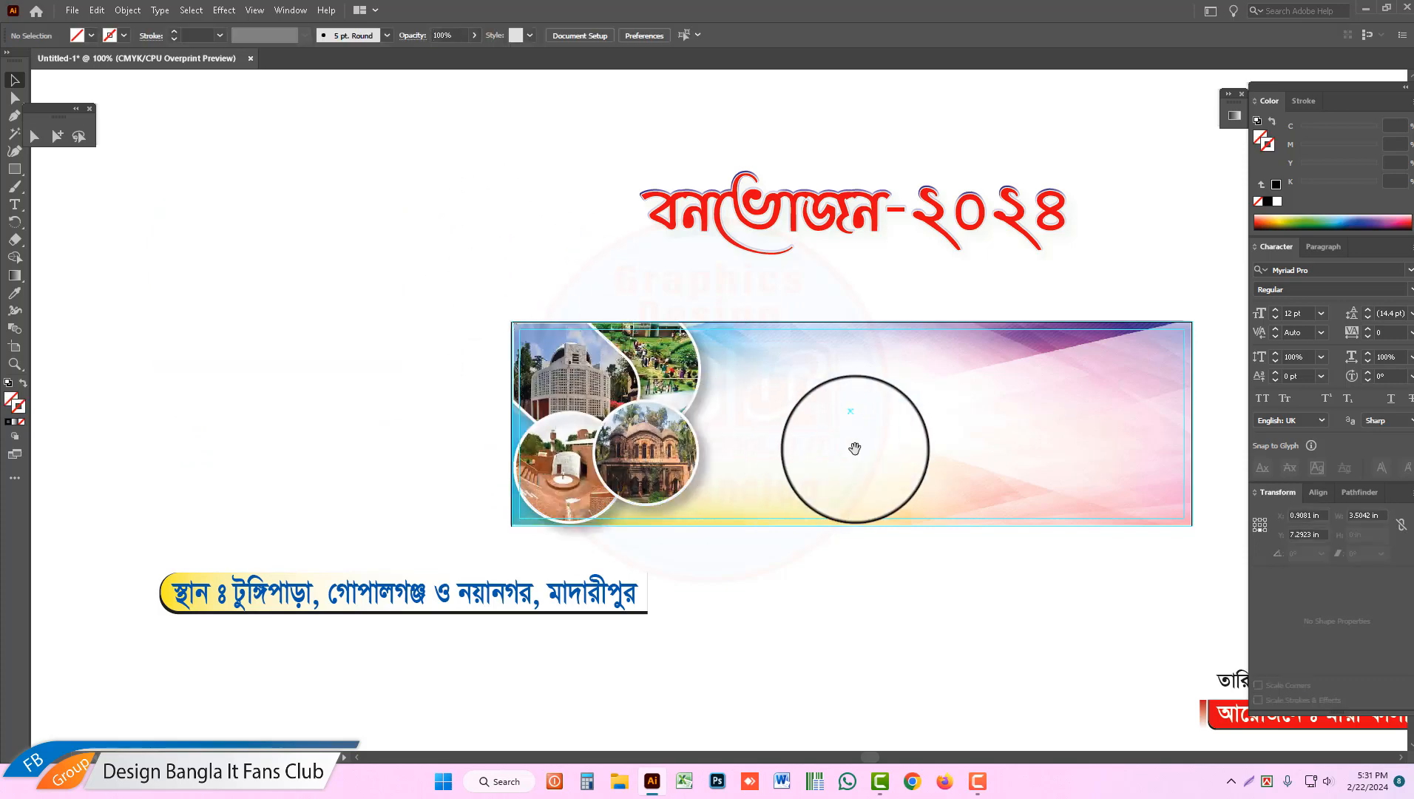
Step: Examine up close how the photo collage fits against the guides and the banner's edges
drag(855, 448, 646, 320)
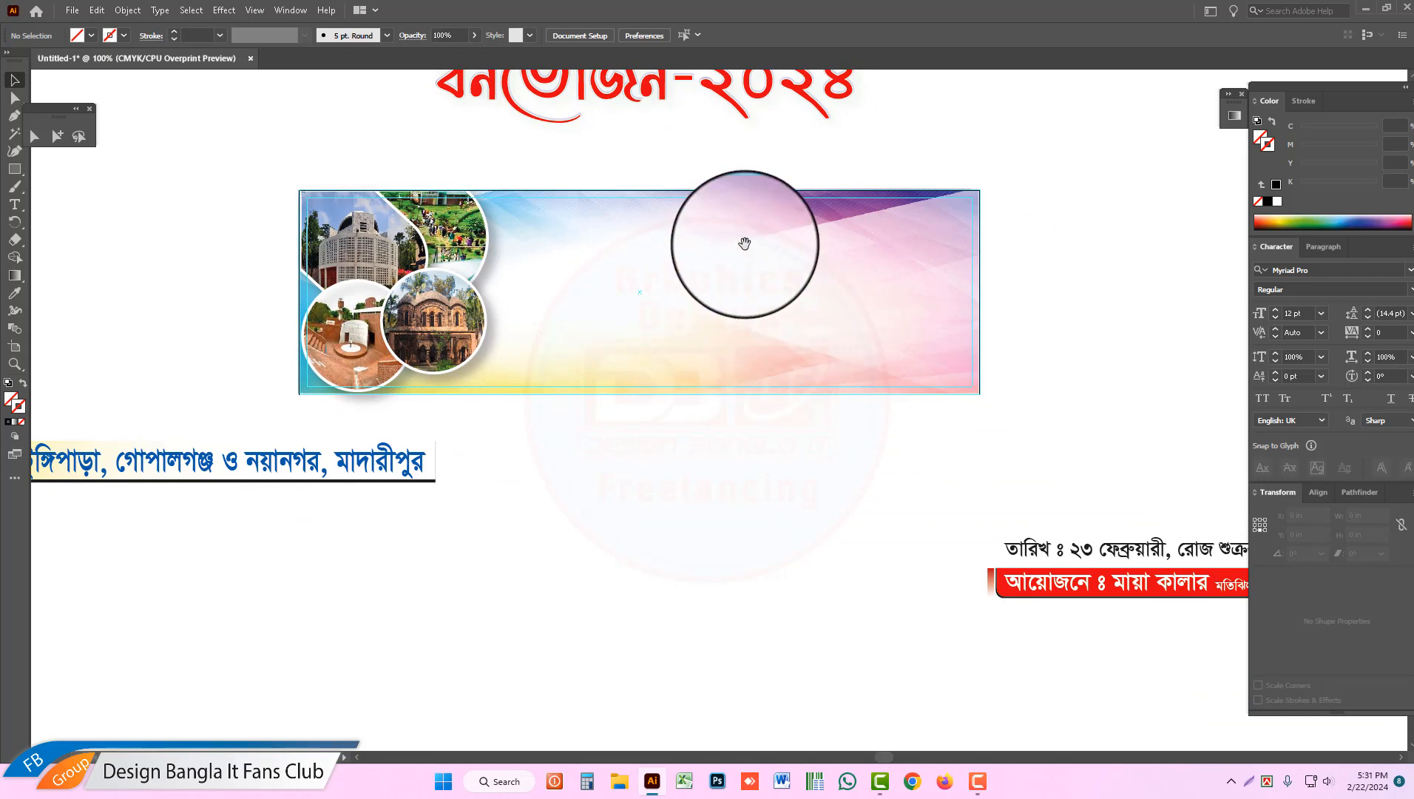
drag(742, 244, 742, 305)
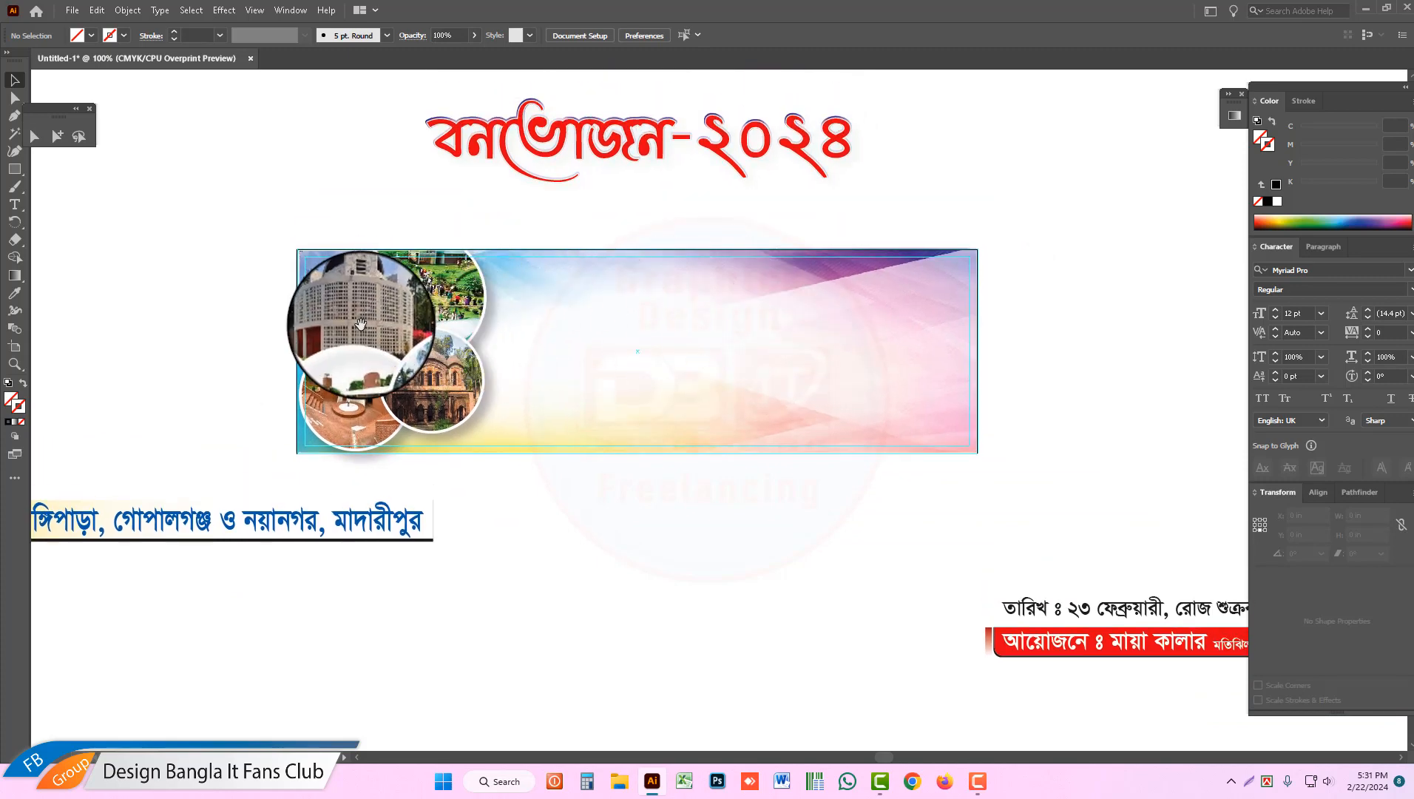
key(ctrl+space)
drag(291, 214, 616, 397)
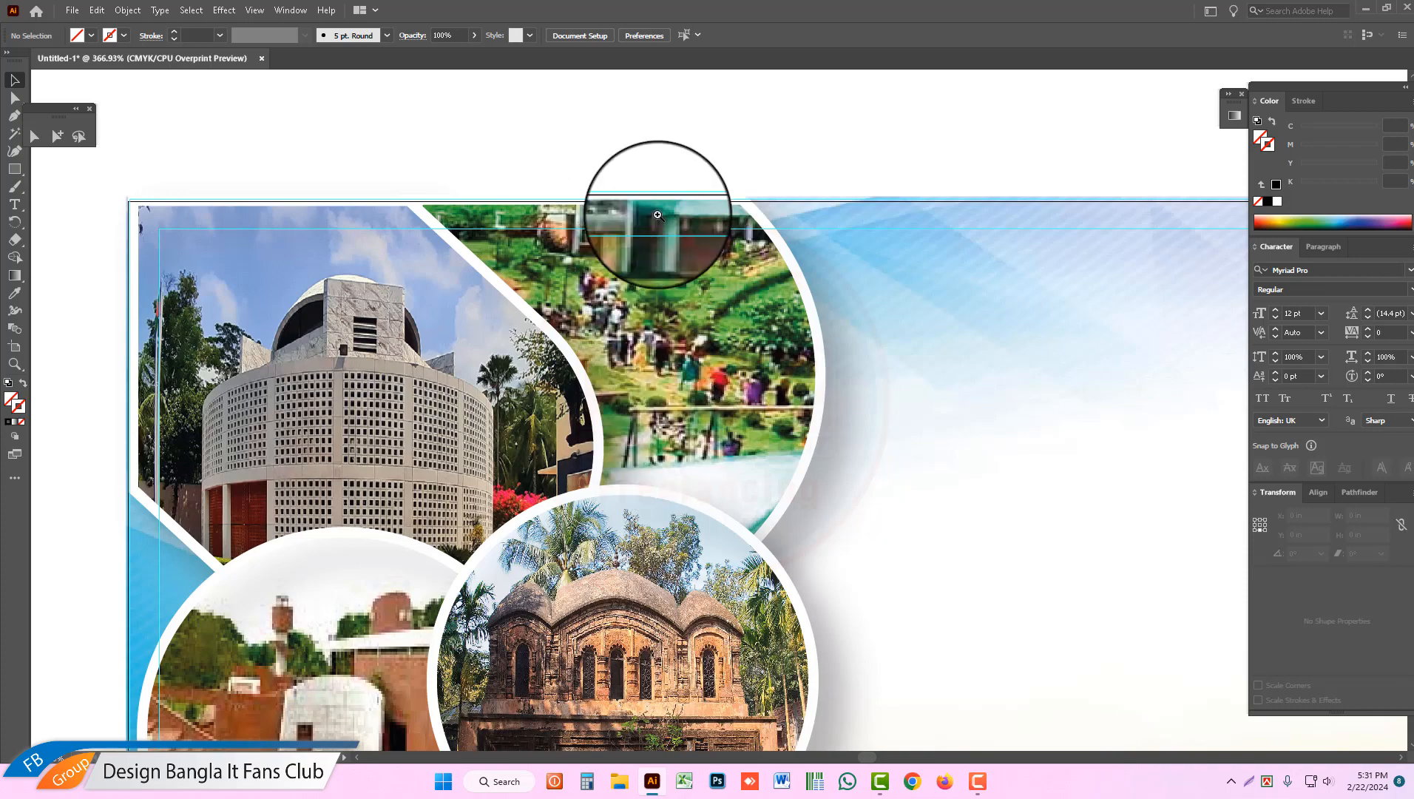
scroll(663, 221, down, 5)
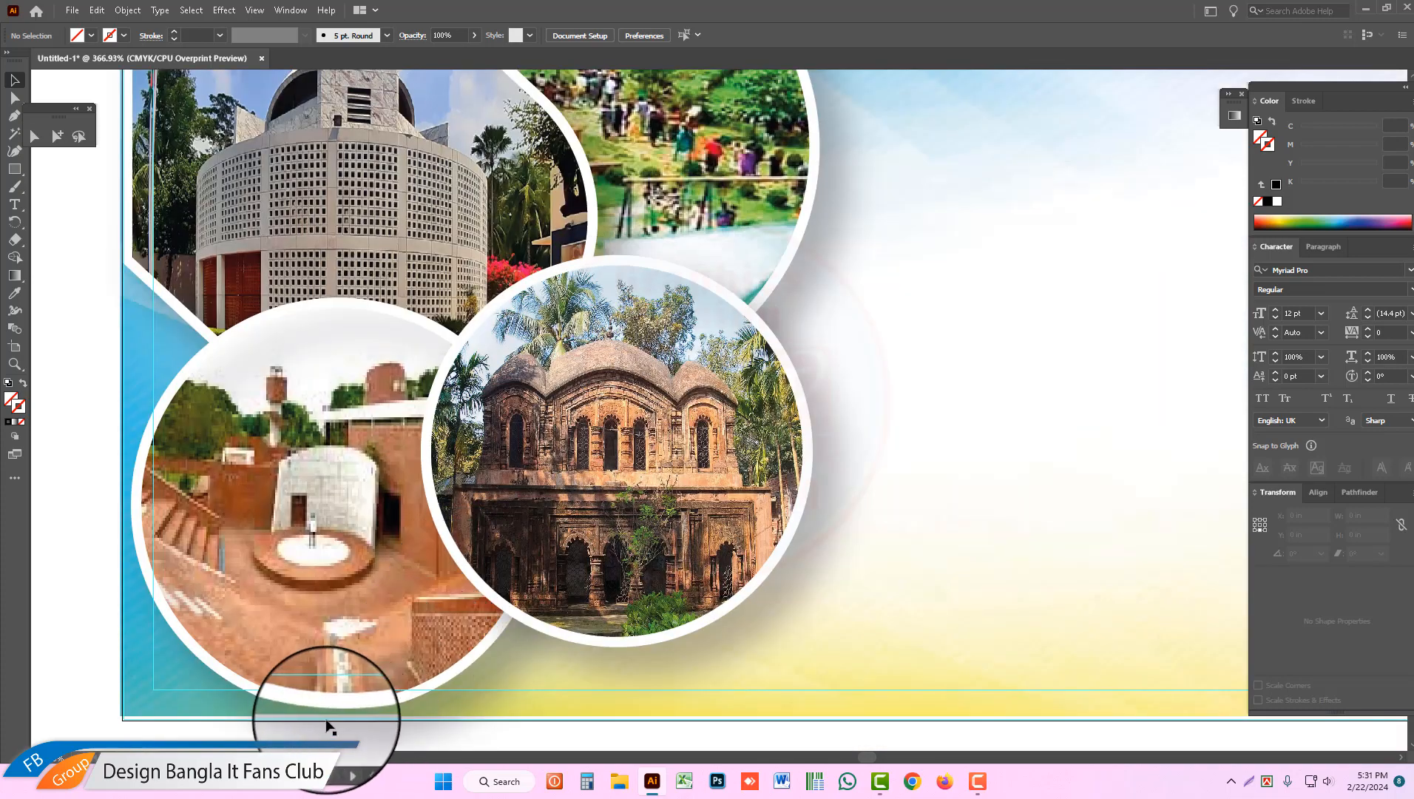
alt+click(881, 355)
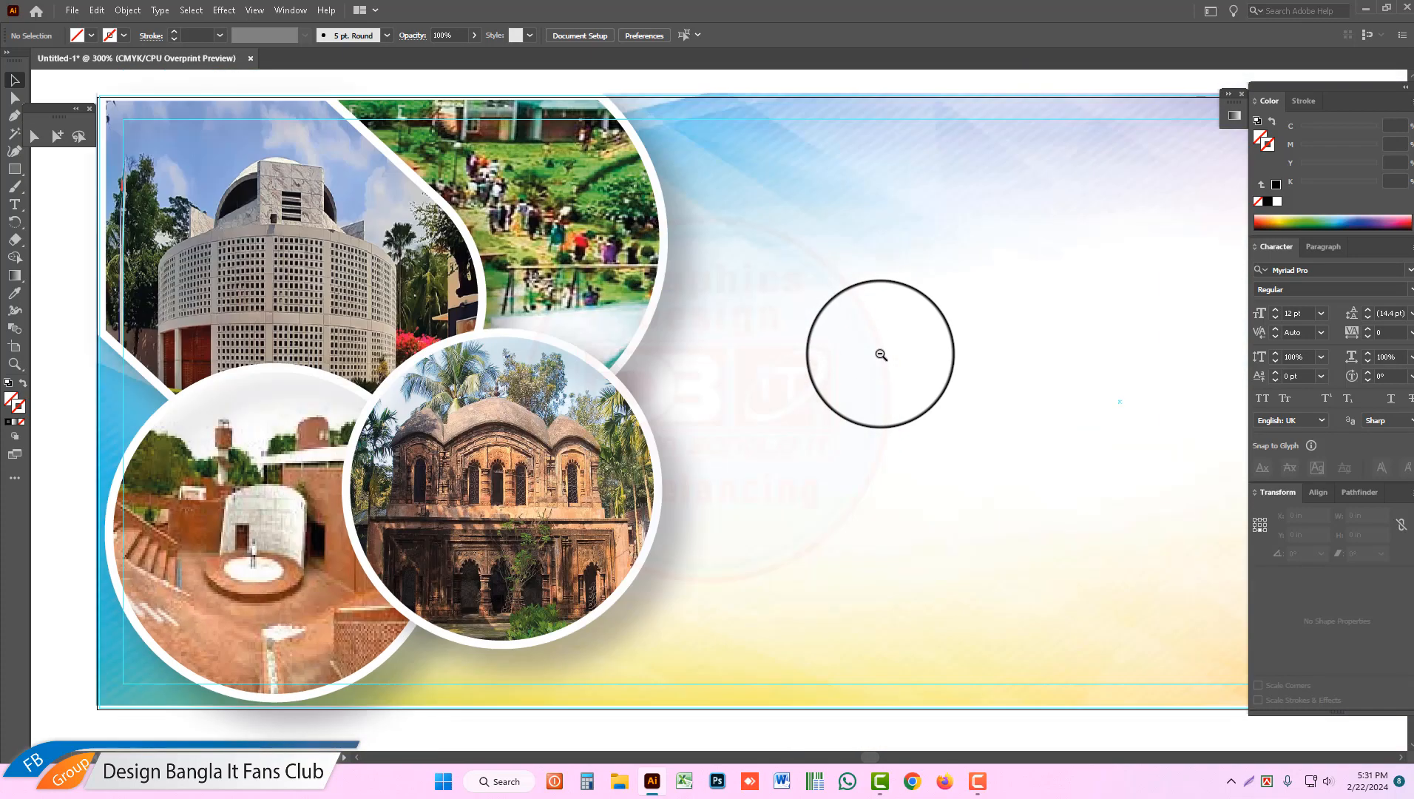
alt+click(881, 355)
drag(927, 412, 822, 404)
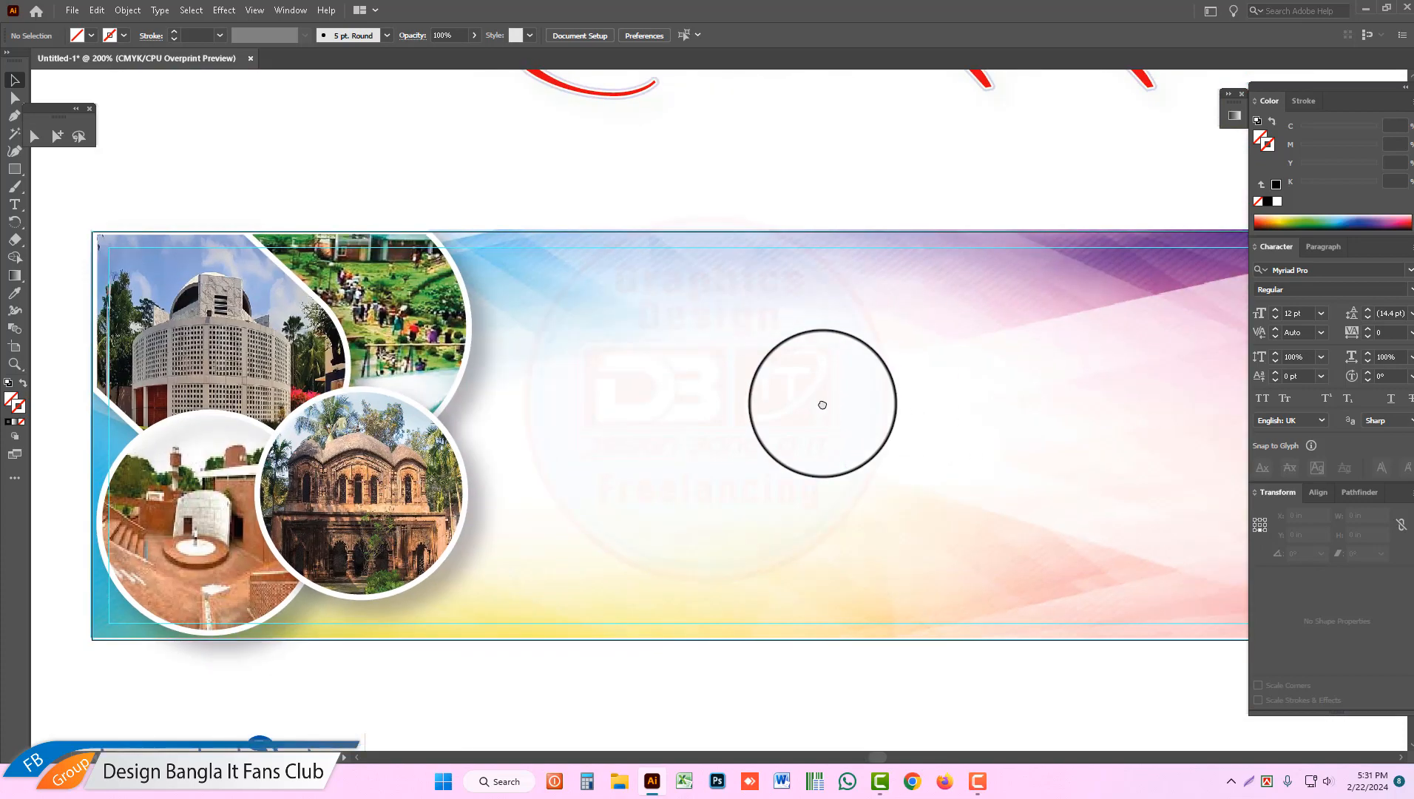
alt+click(823, 400)
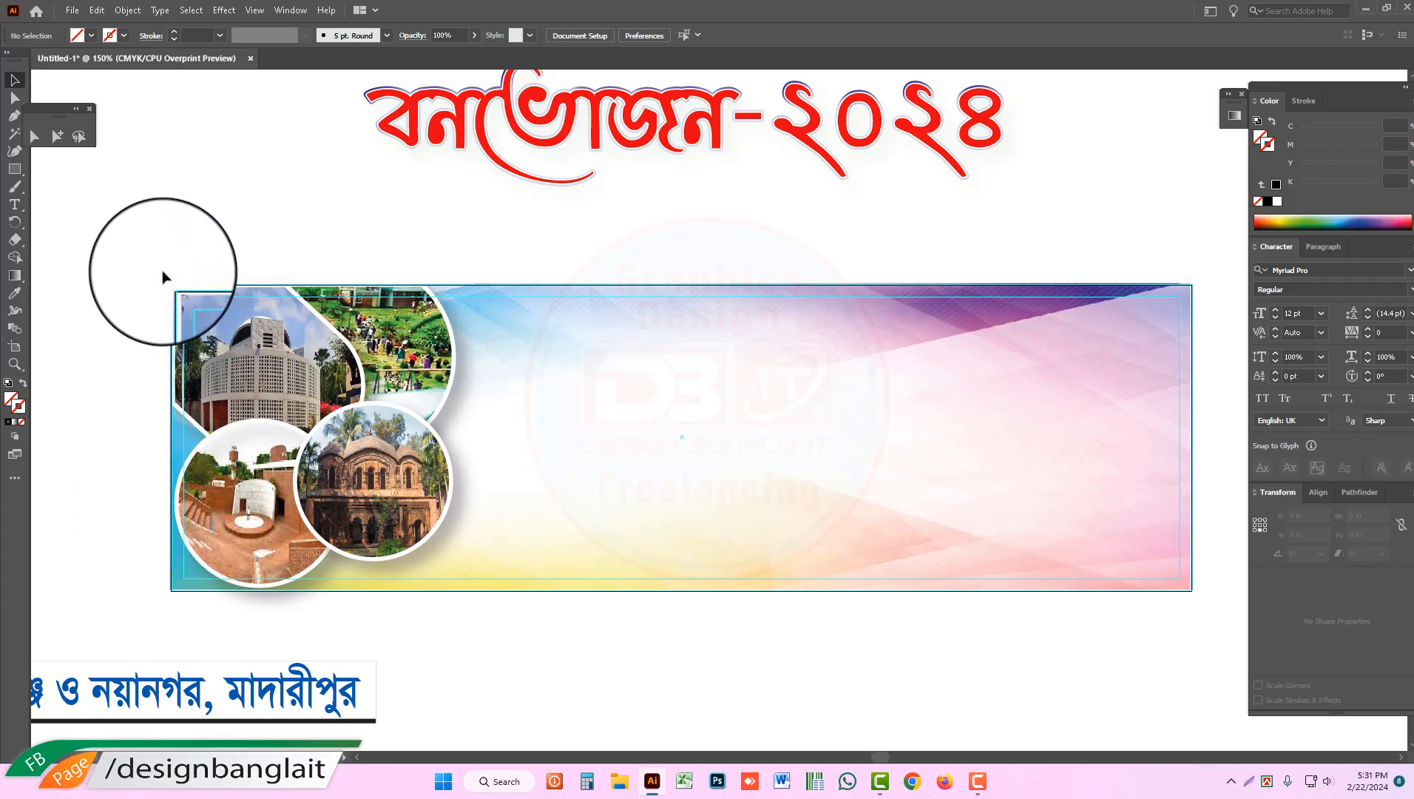
drag(162, 272, 1193, 599)
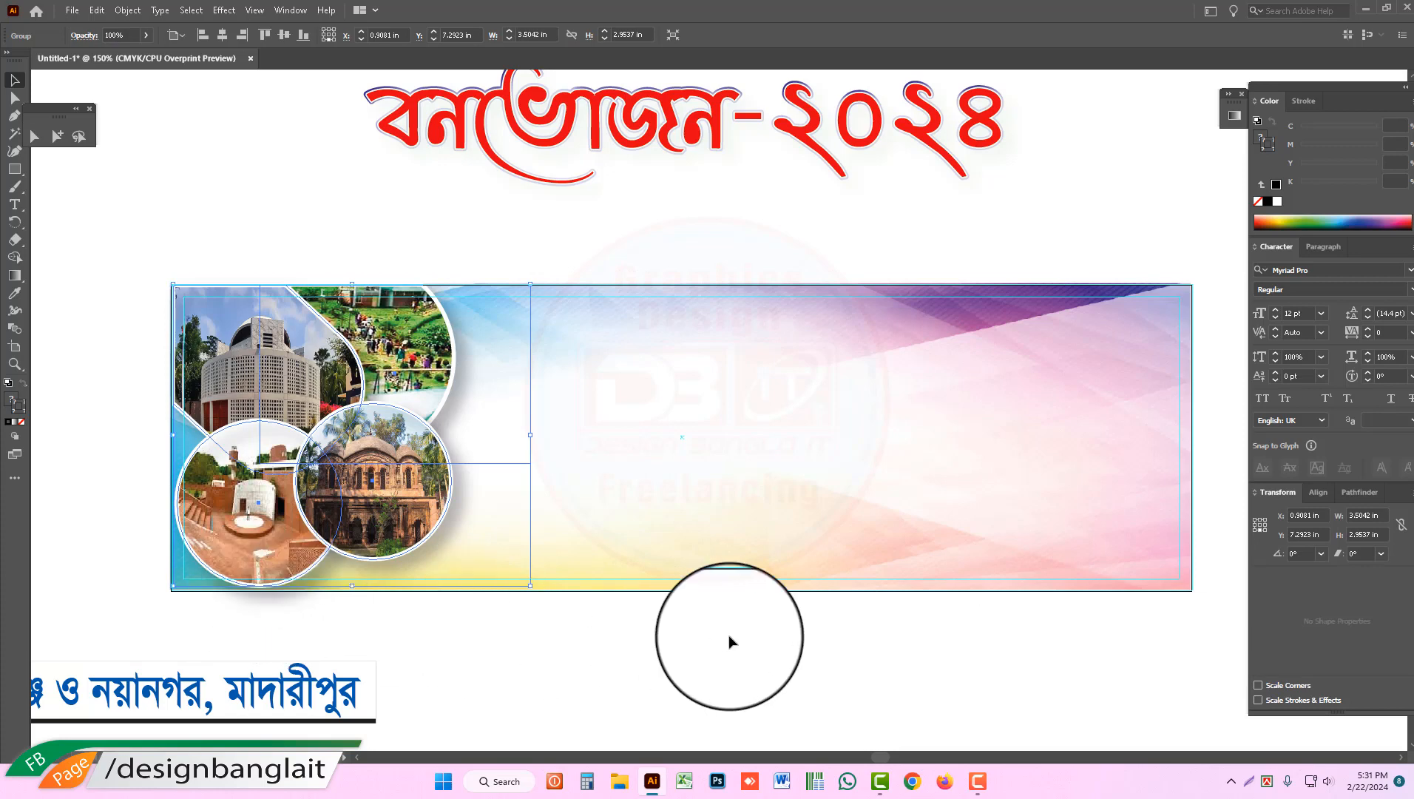
click(293, 622)
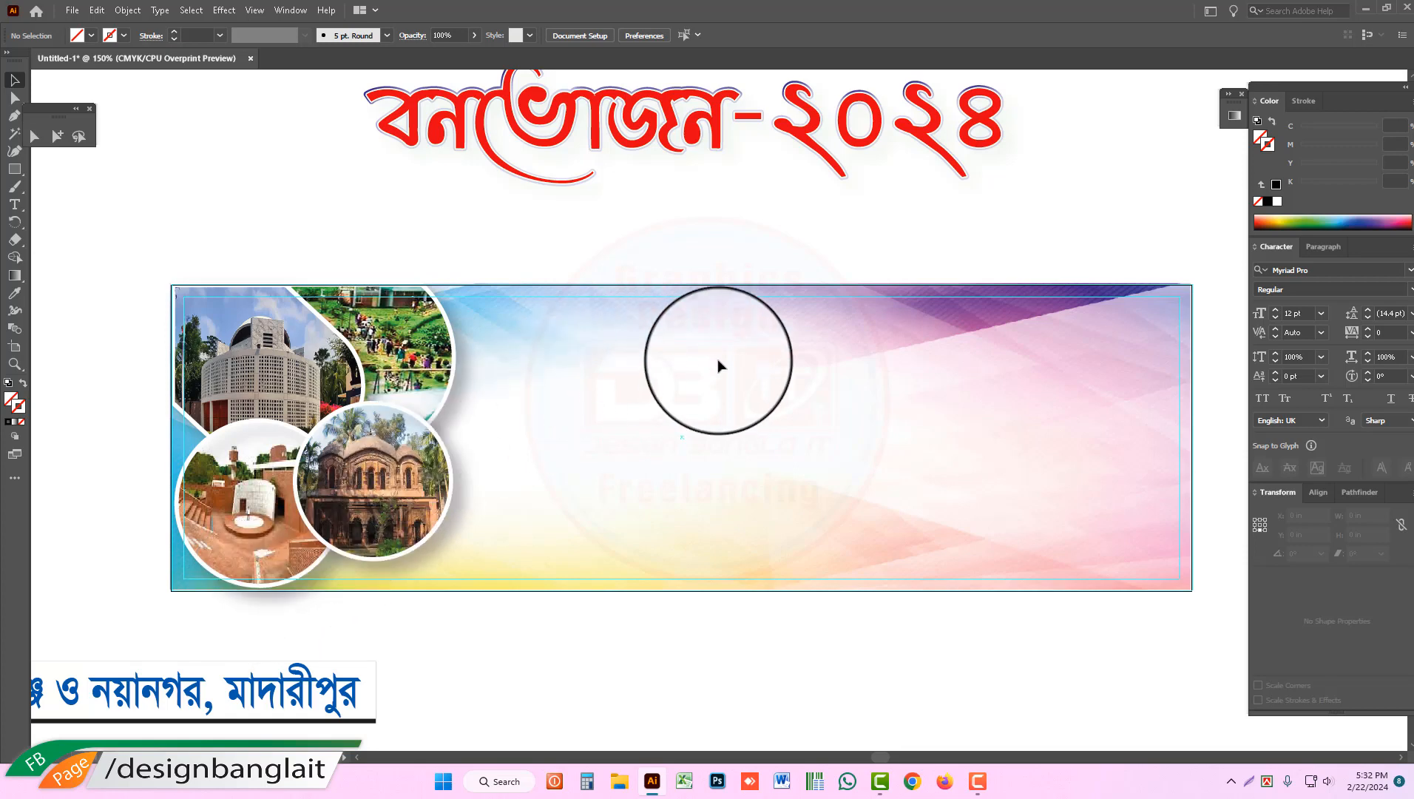
ctrl+alt+click(824, 444)
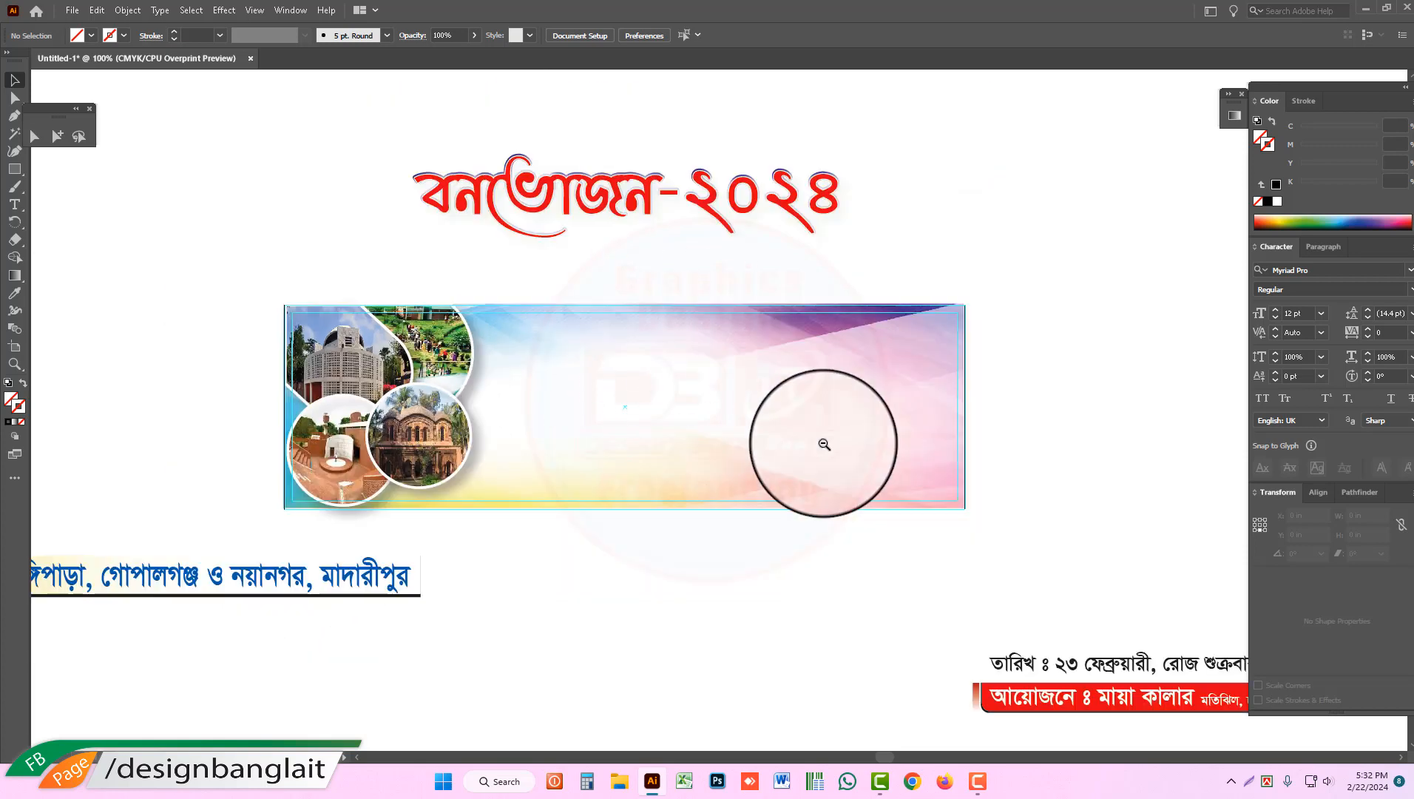
Step: Move the red "বনভোজন-২০২৪" title onto the banner's upper area, beside the photo collage
ctrl+alt+click(823, 444)
drag(947, 468, 578, 344)
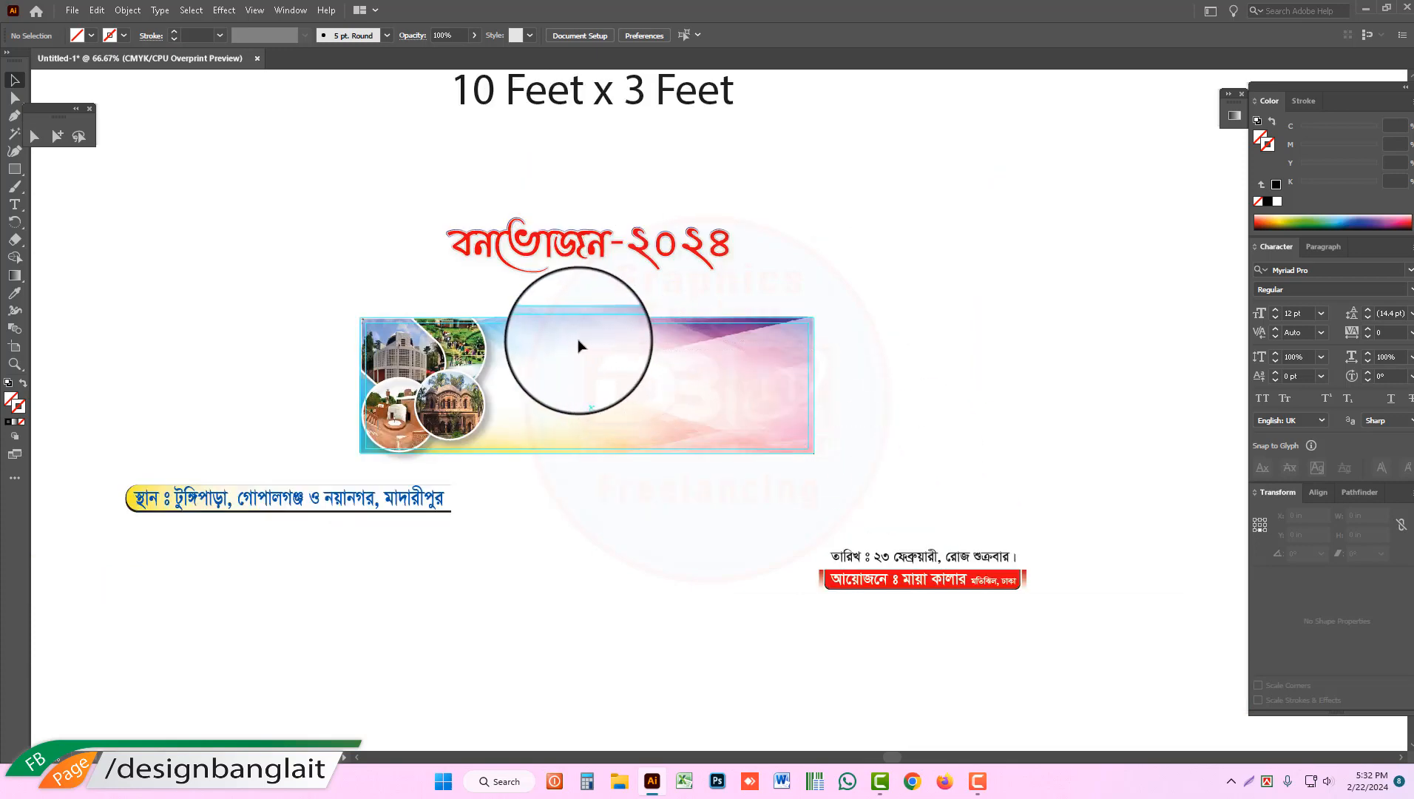
click(616, 274)
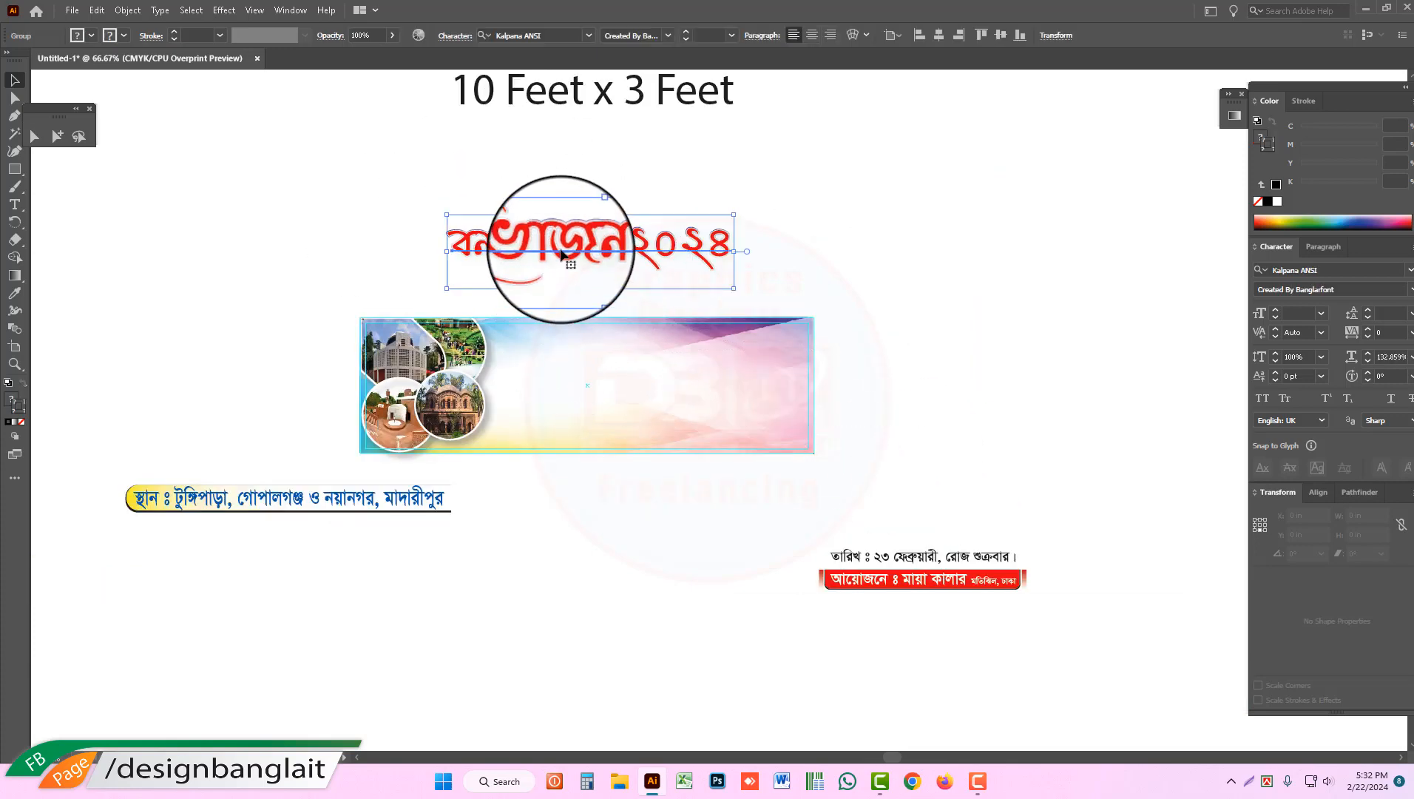
drag(561, 255, 626, 357)
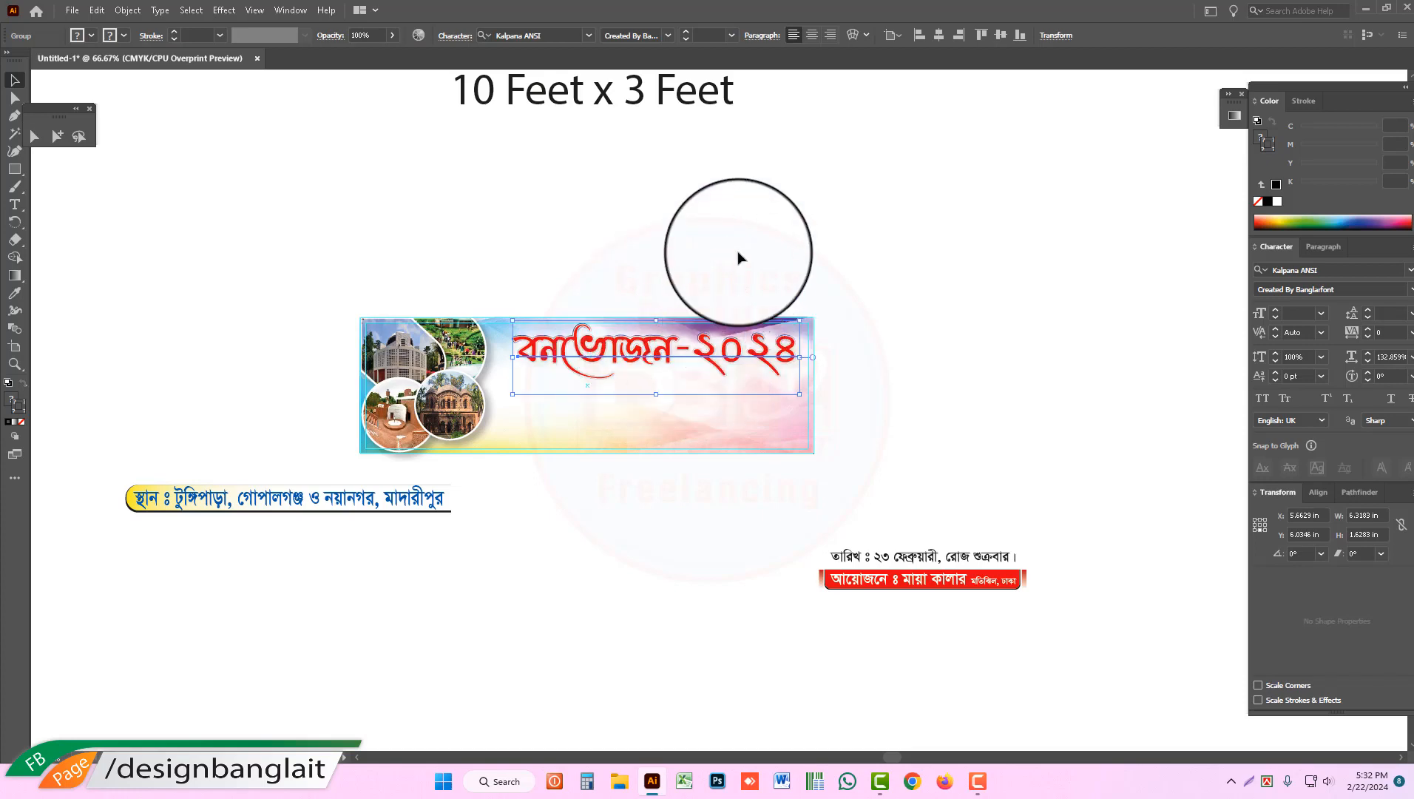
click(739, 258)
Step: Shift the "বনভোজন-২০২৪" title slightly towards the collage and up, close to the banner's upper edge
ctrl+space+click(698, 341)
ctrl+click(697, 341)
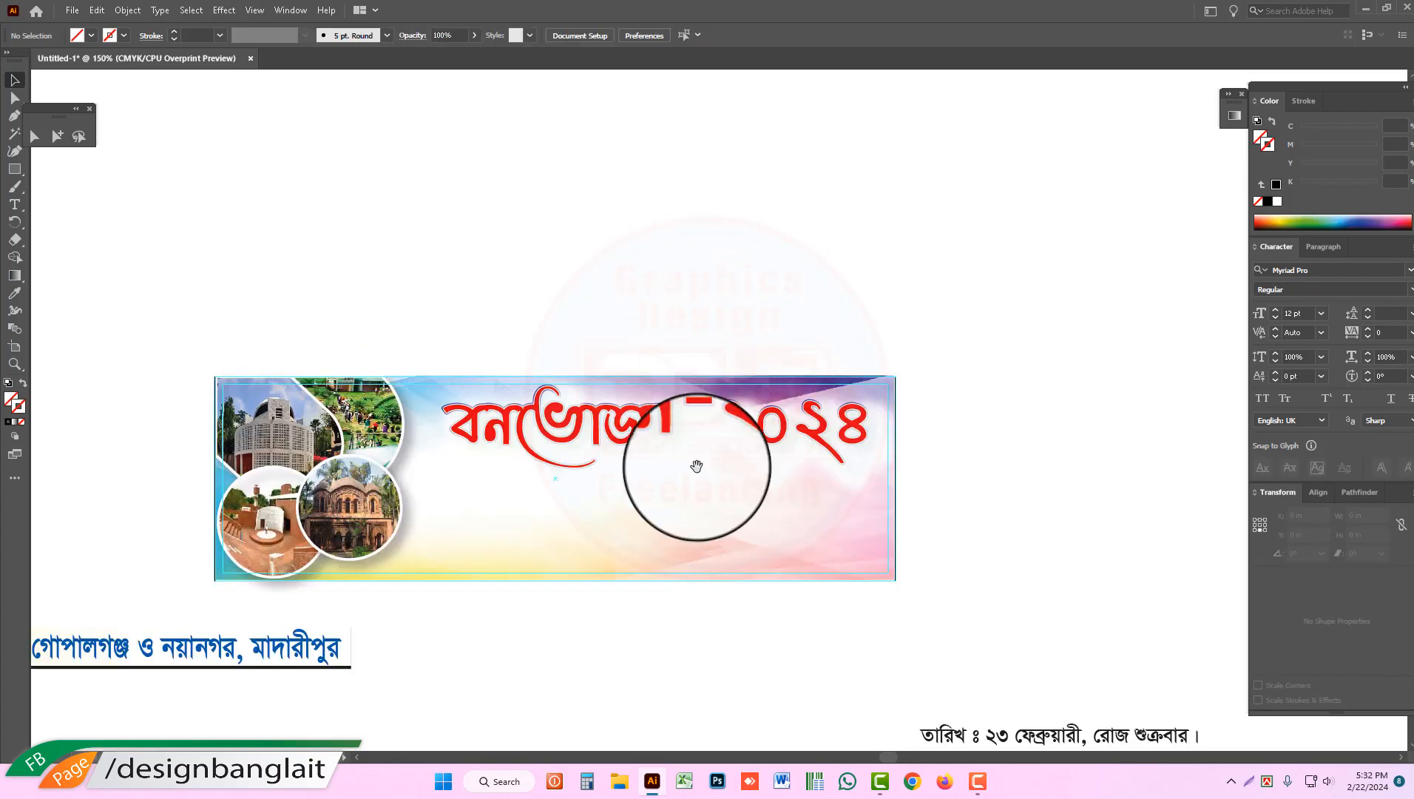
drag(666, 511, 638, 414)
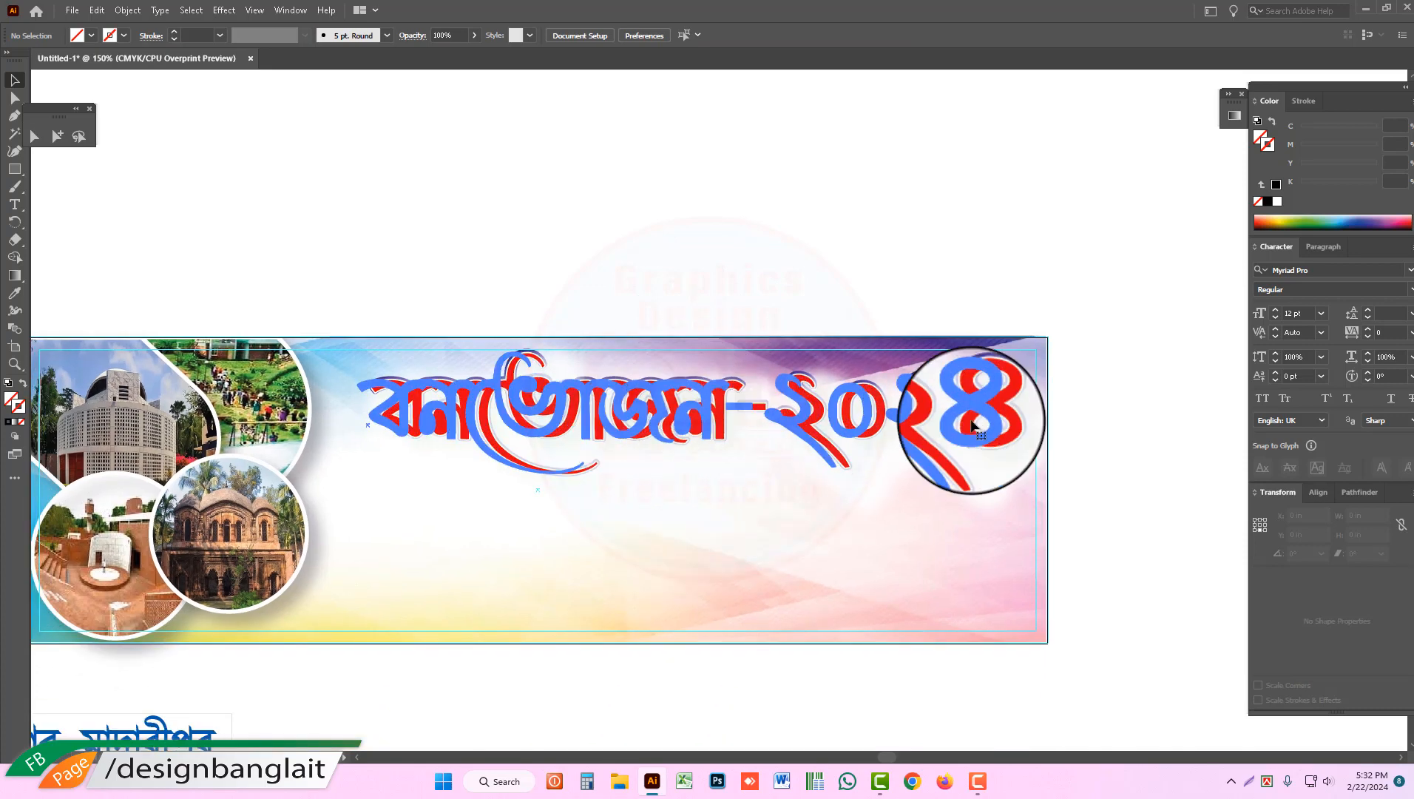
drag(974, 426, 920, 407)
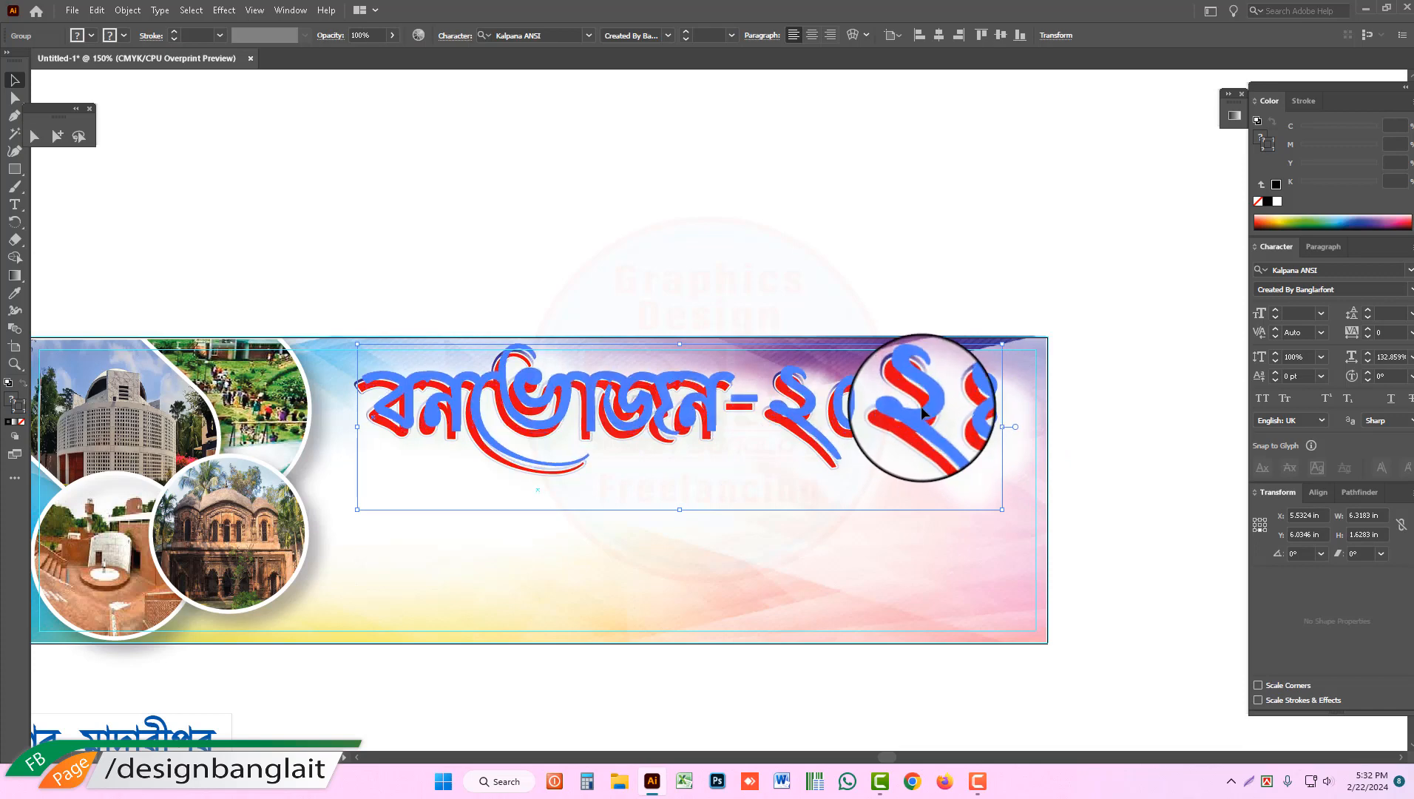
click(915, 281)
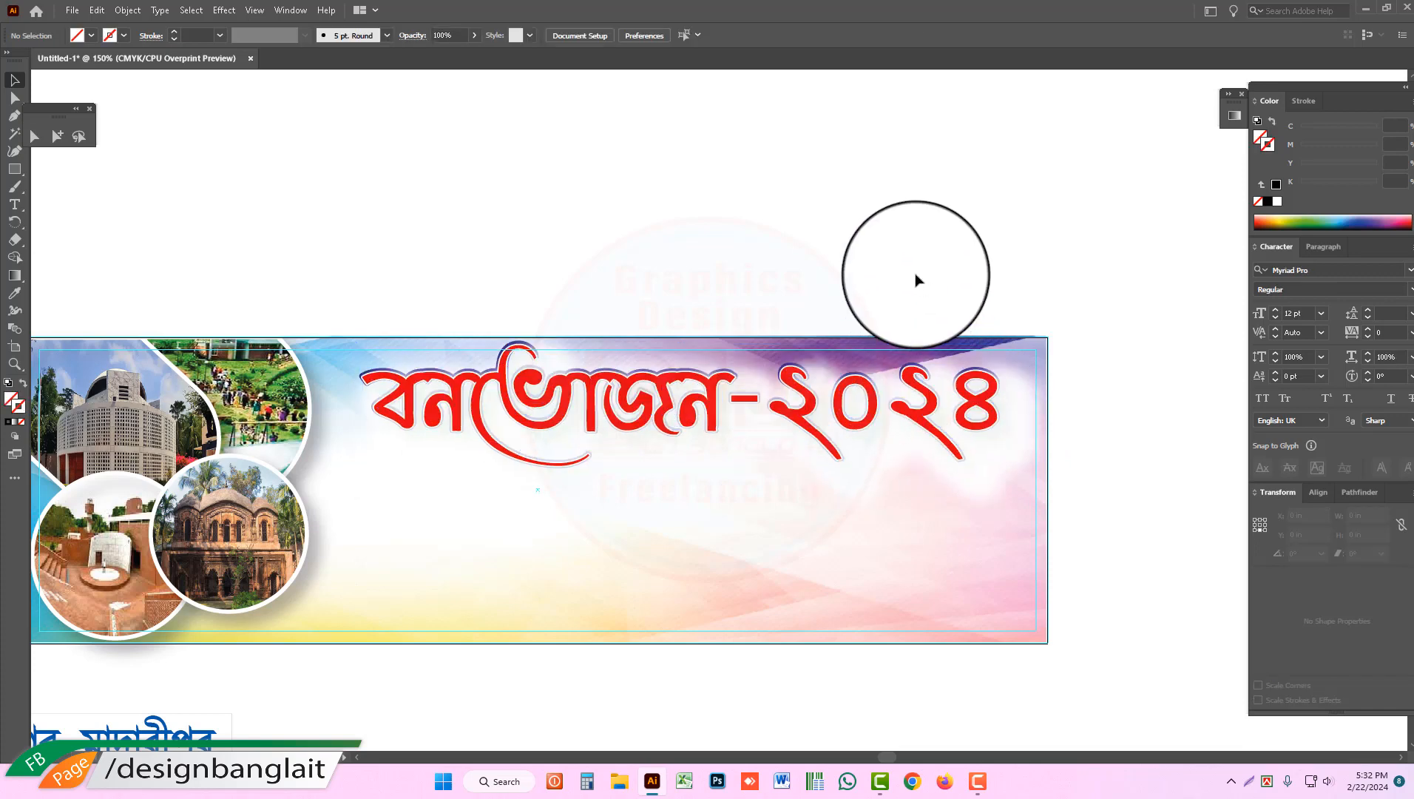
Step: Move the "স্থান" location strip with its text onto the banner directly beneath the title
drag(766, 460, 787, 318)
ctrl+alt+click(754, 389)
drag(585, 526, 594, 489)
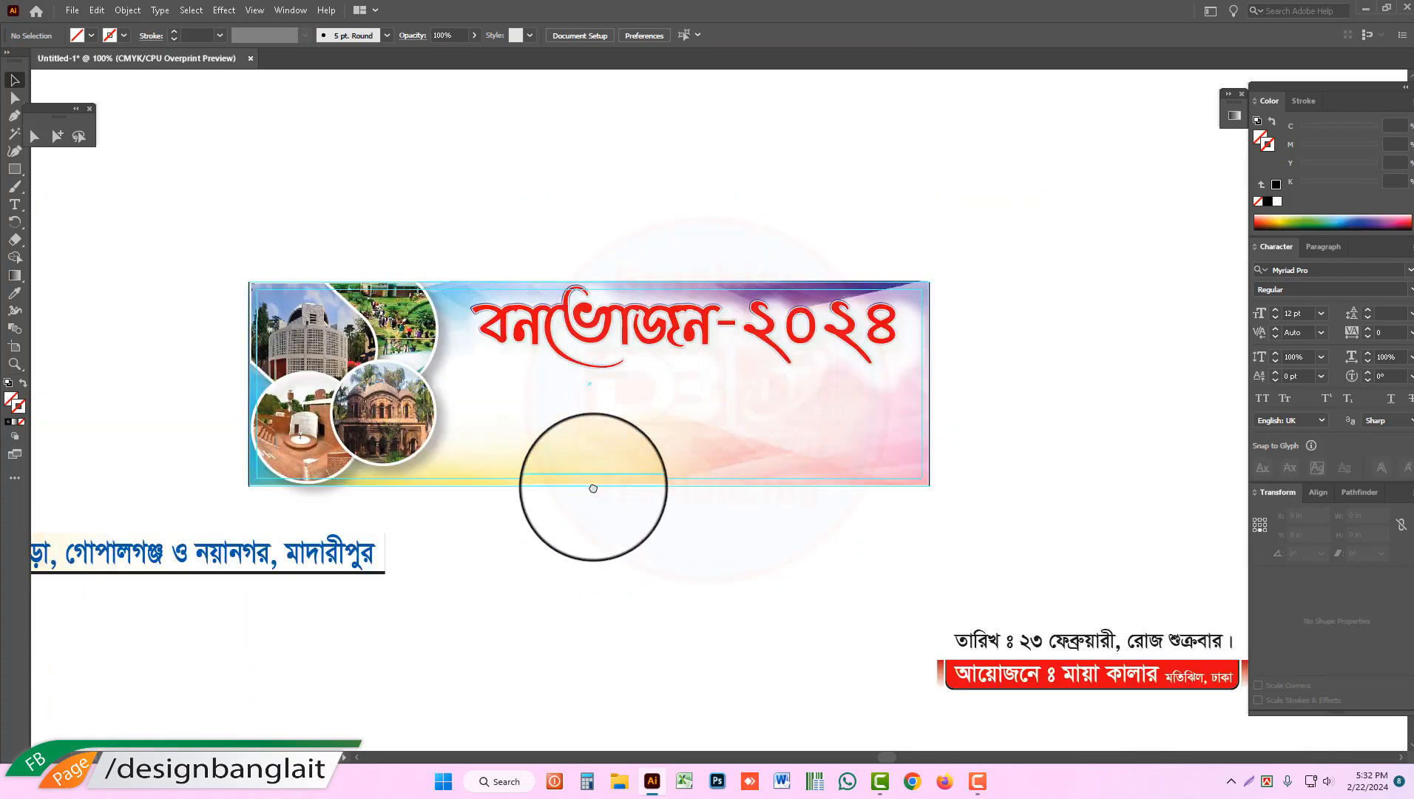
drag(434, 558, 917, 370)
click(1035, 401)
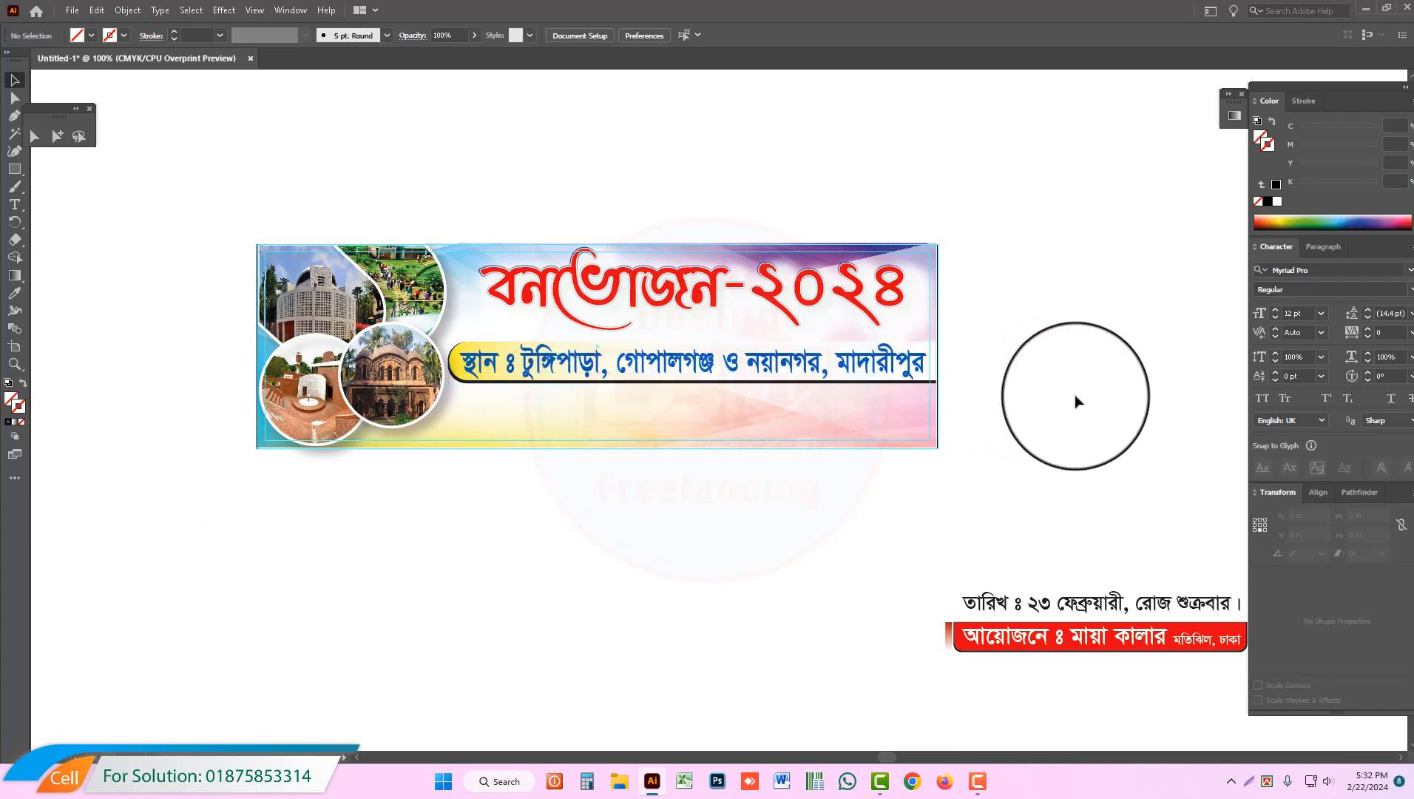
Step: Align the location strip's end with the banner's outer edge and raise the strip closer to the title
drag(889, 322, 990, 423)
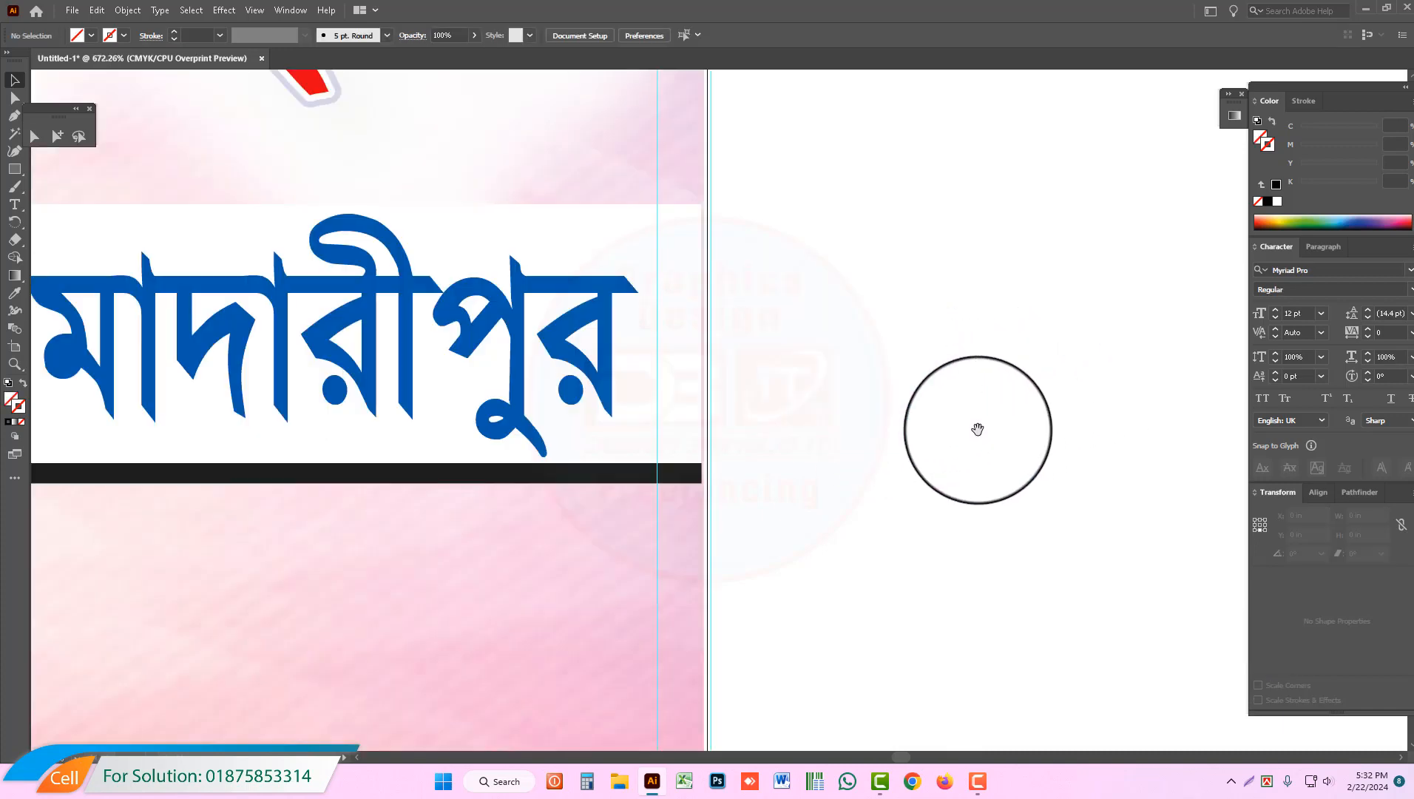
click(680, 364)
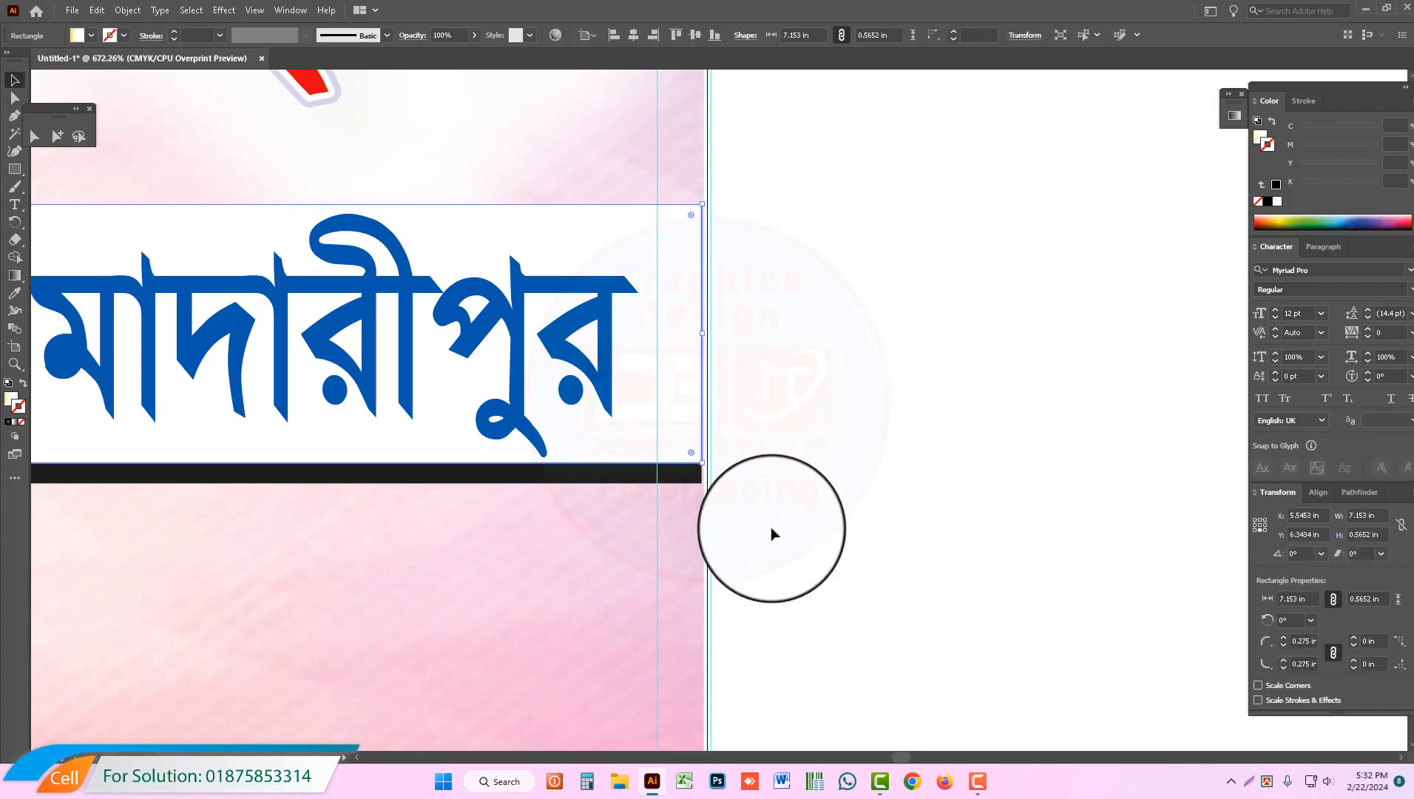
drag(772, 528, 362, 174)
drag(742, 516, 698, 375)
ctrl+alt+click(518, 382)
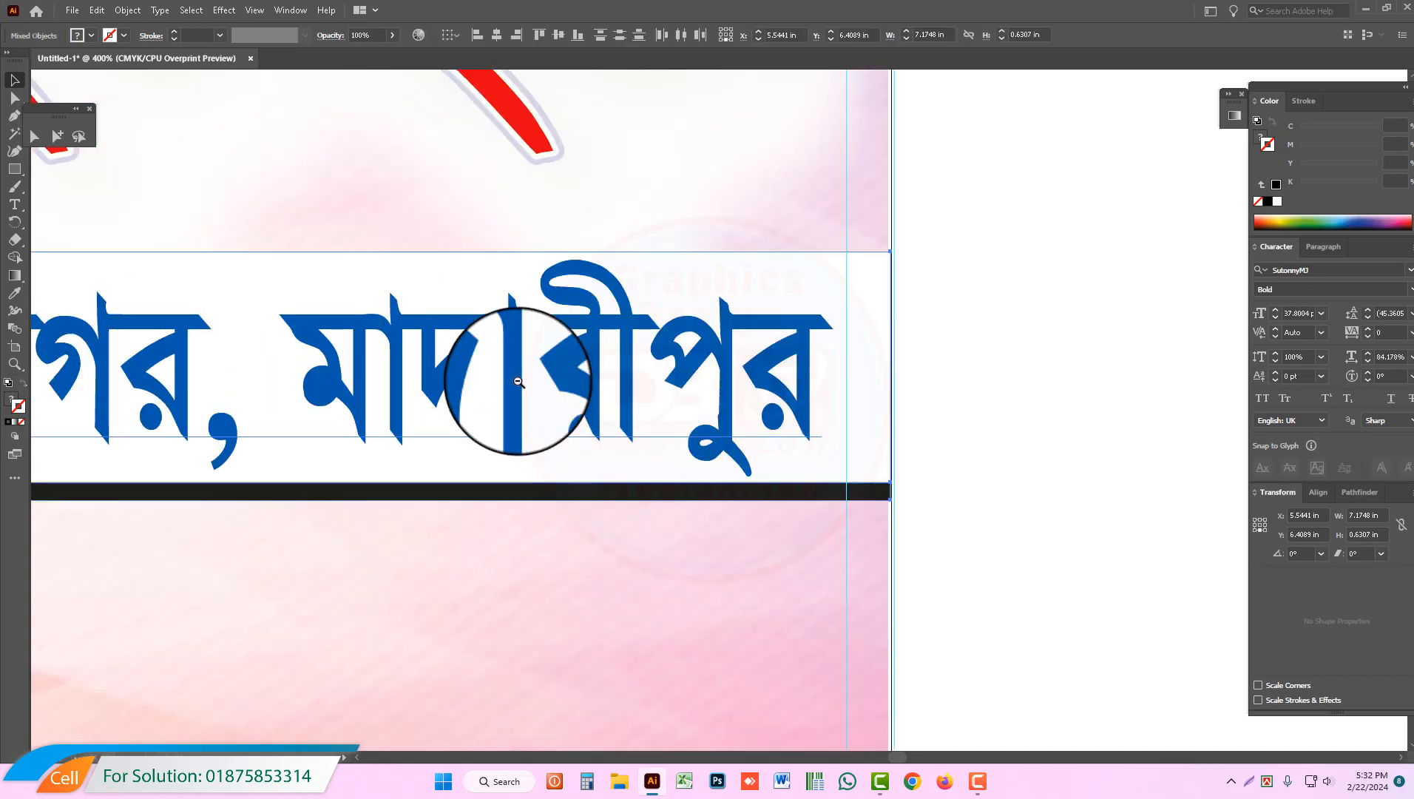
ctrl+alt+click(518, 382)
ctrl+alt+click(519, 381)
ctrl+alt+click(519, 381)
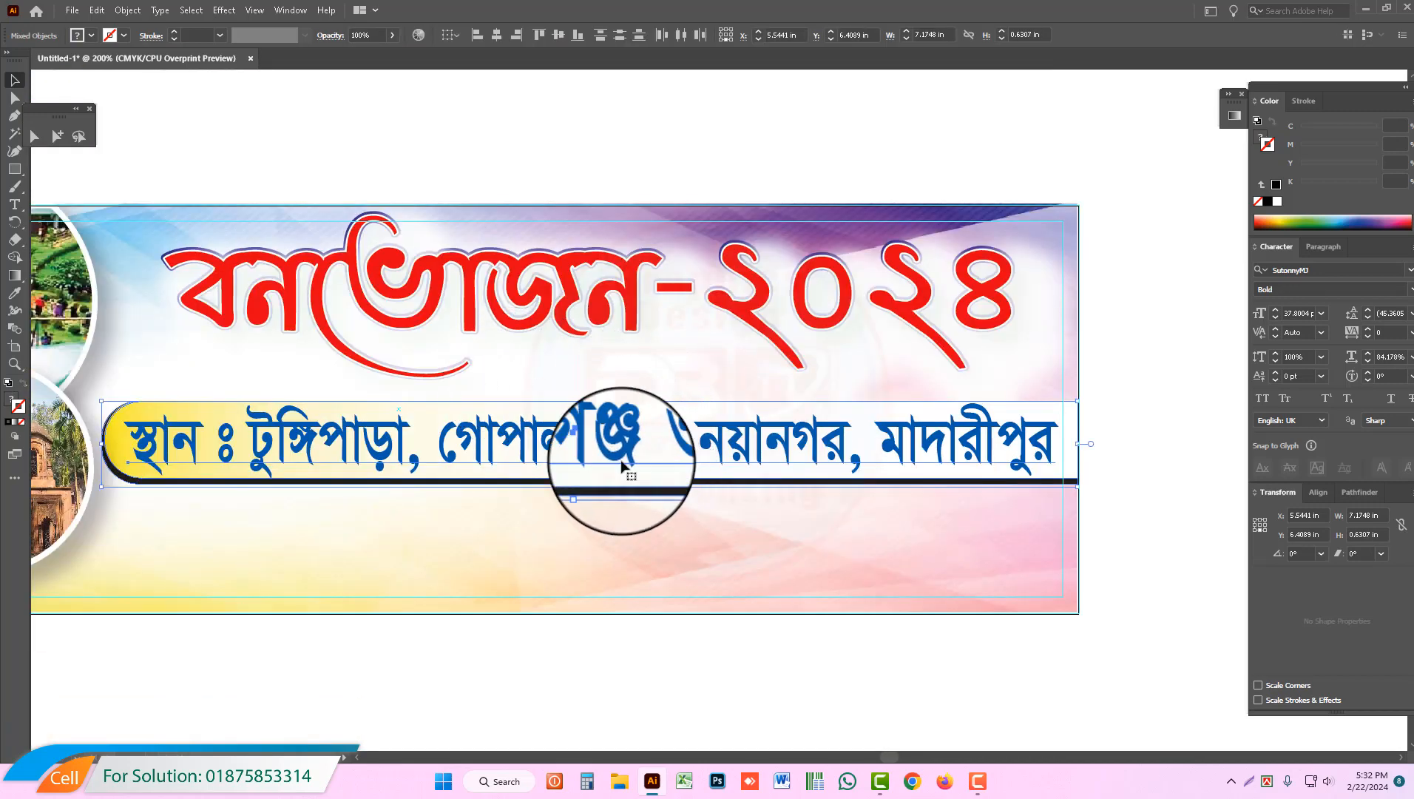
drag(592, 452, 589, 432)
click(699, 481)
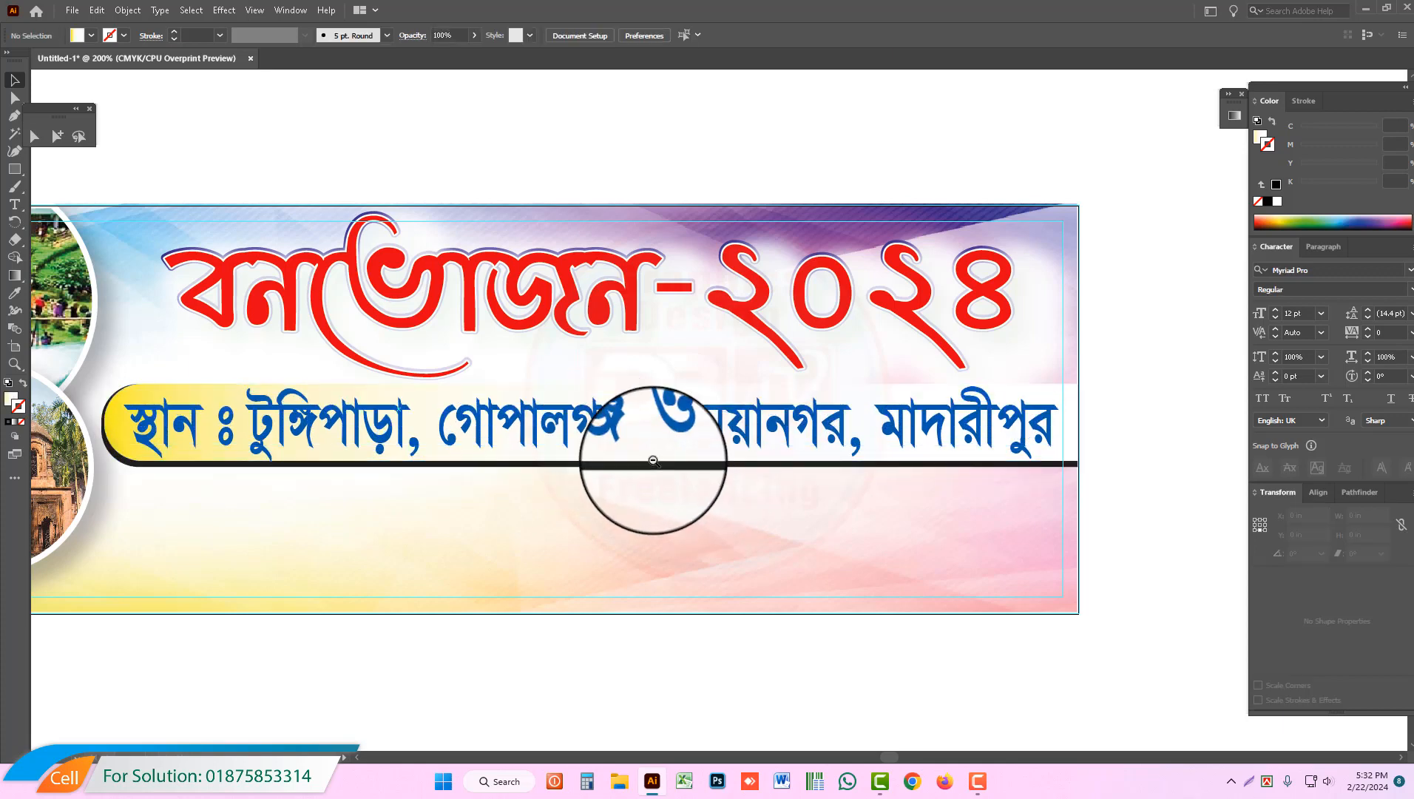
Step: Select the date line and the red organiser strip together and move them onto the banner under the location strip
ctrl+alt+click(659, 459)
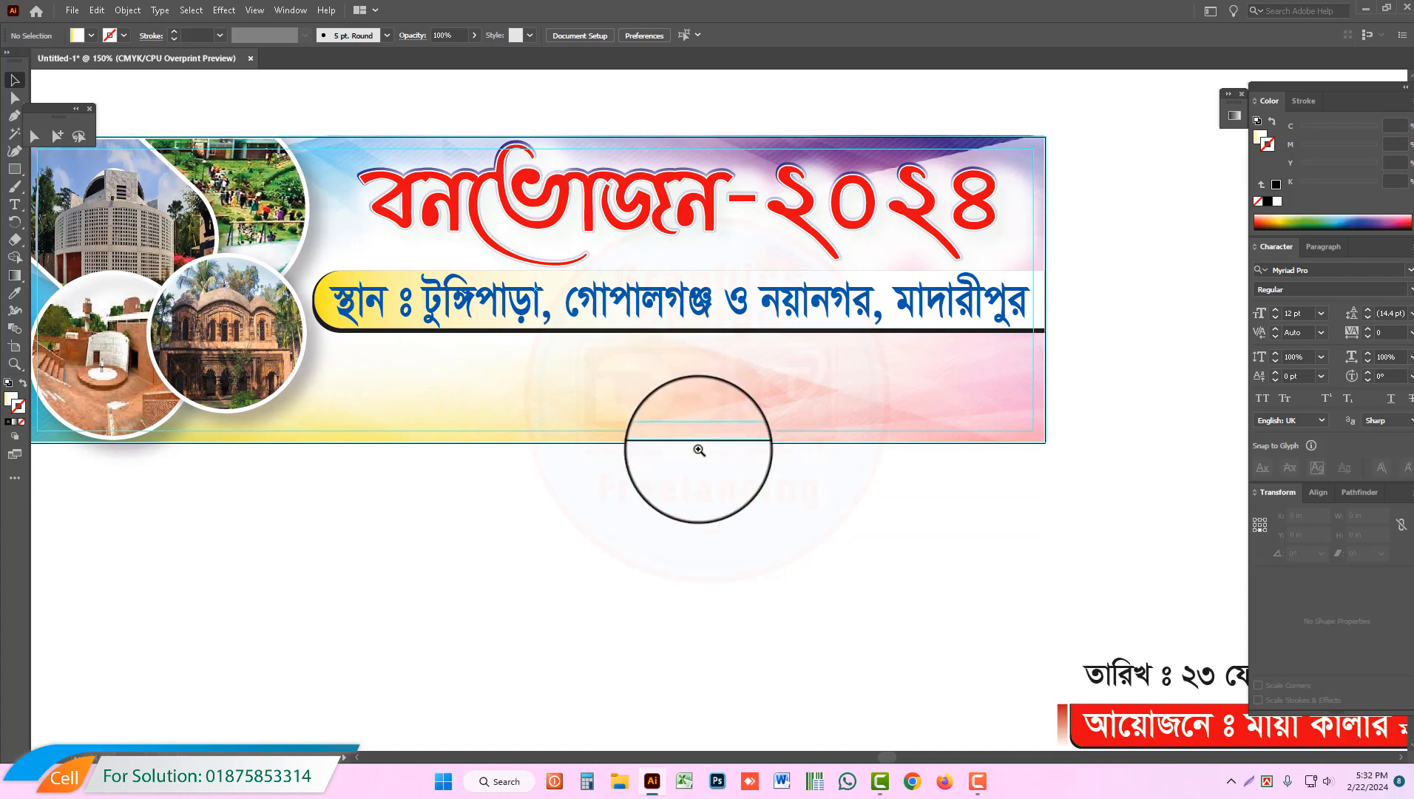
ctrl+alt+click(698, 449)
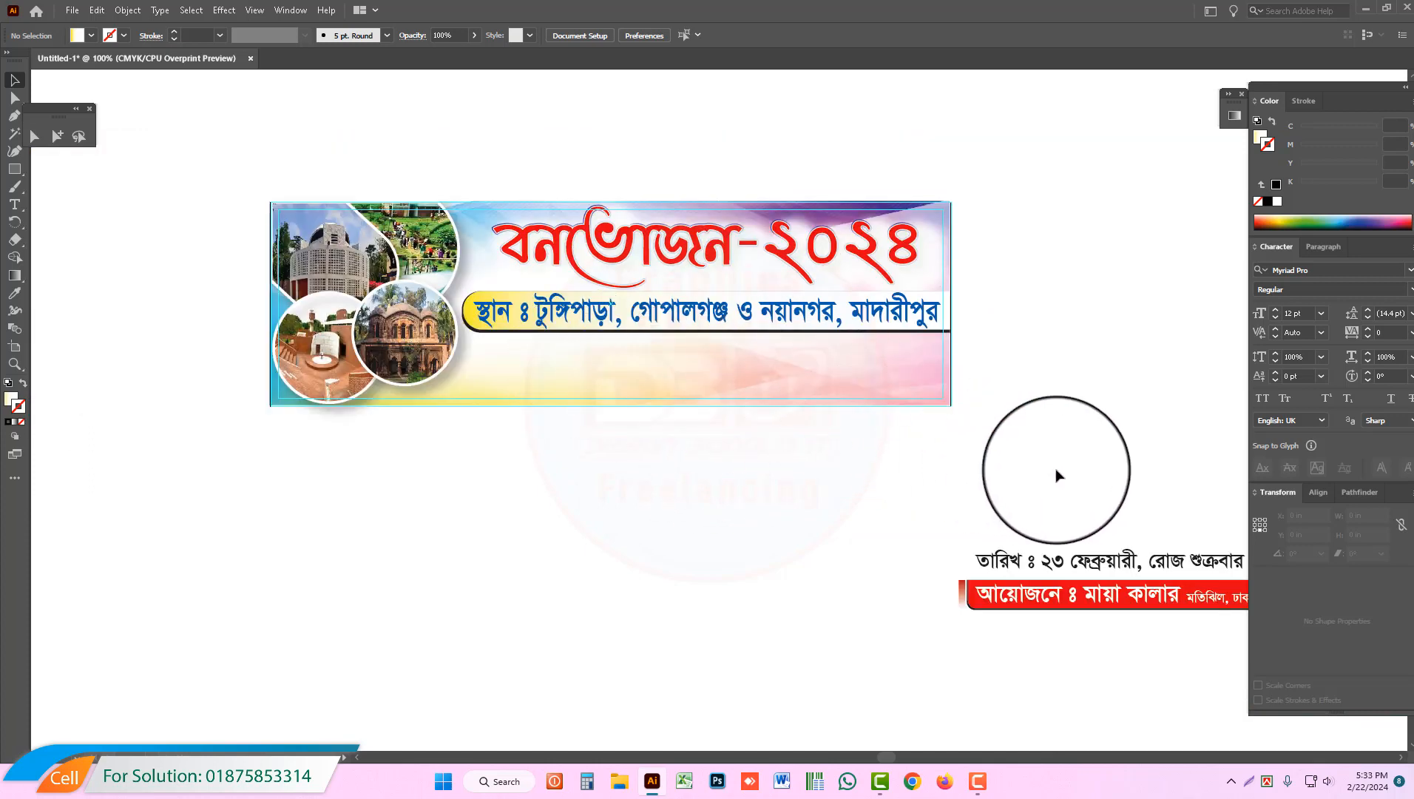
drag(870, 511, 1347, 680)
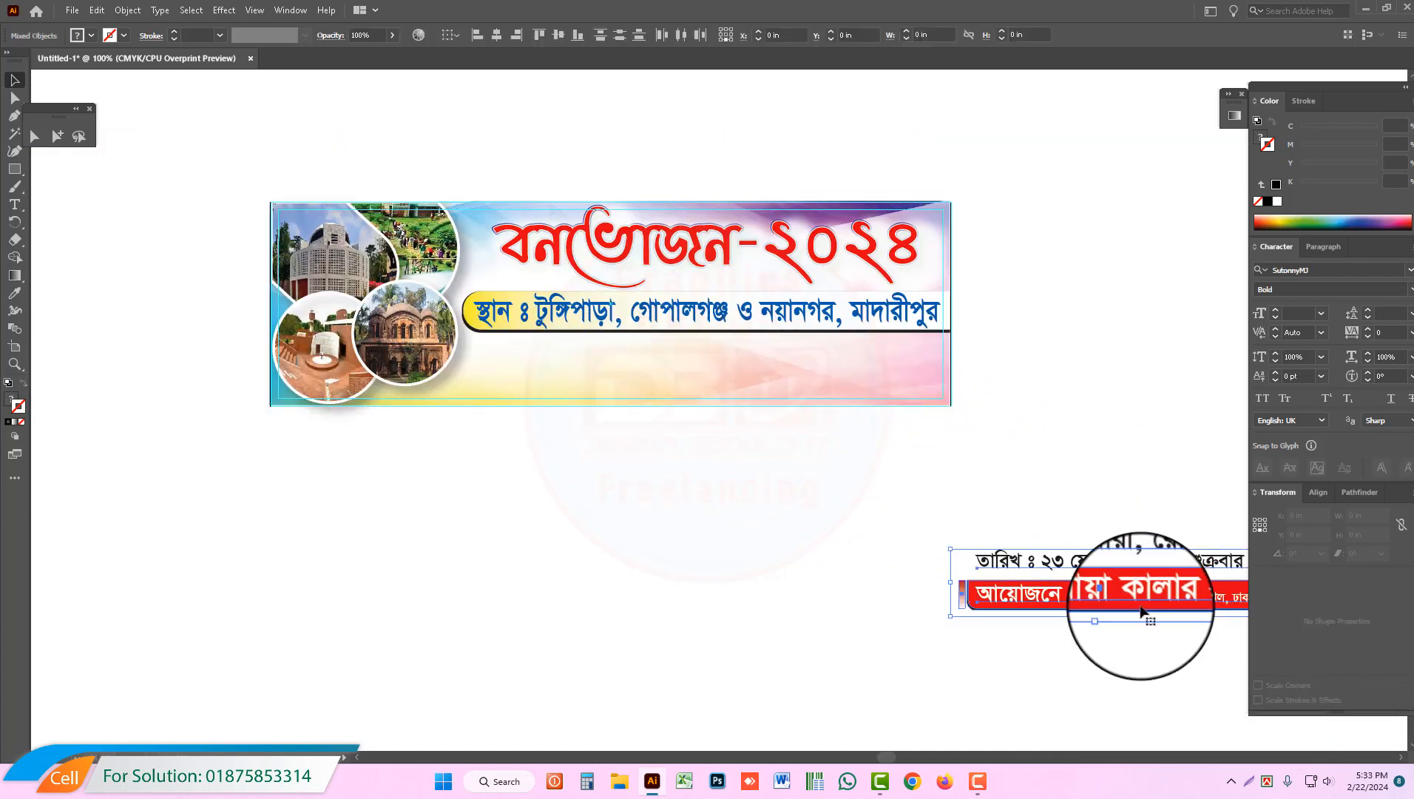
drag(1140, 602, 710, 386)
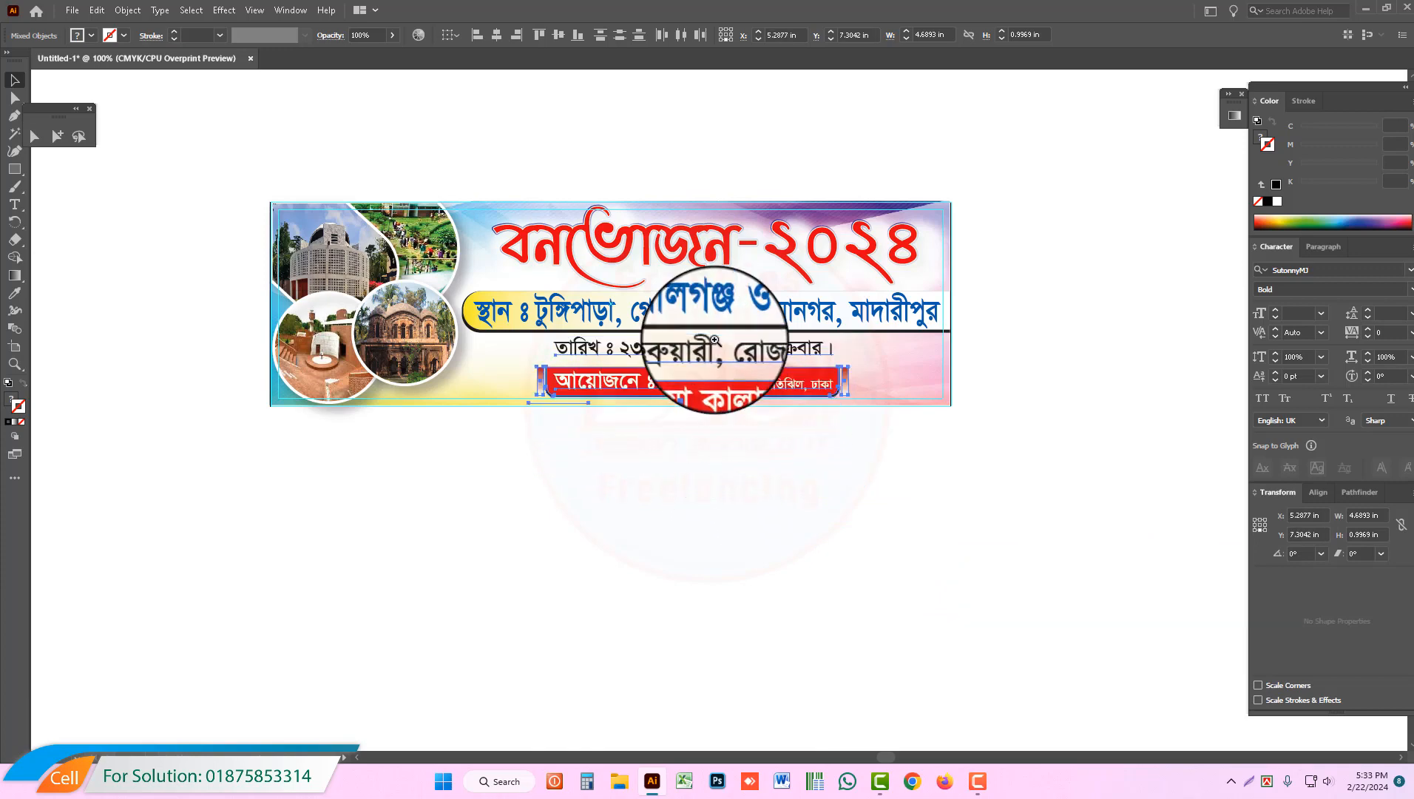
Step: Shift the date line and organiser strip slightly away from the collage so they sit better under the location strip
click(715, 340)
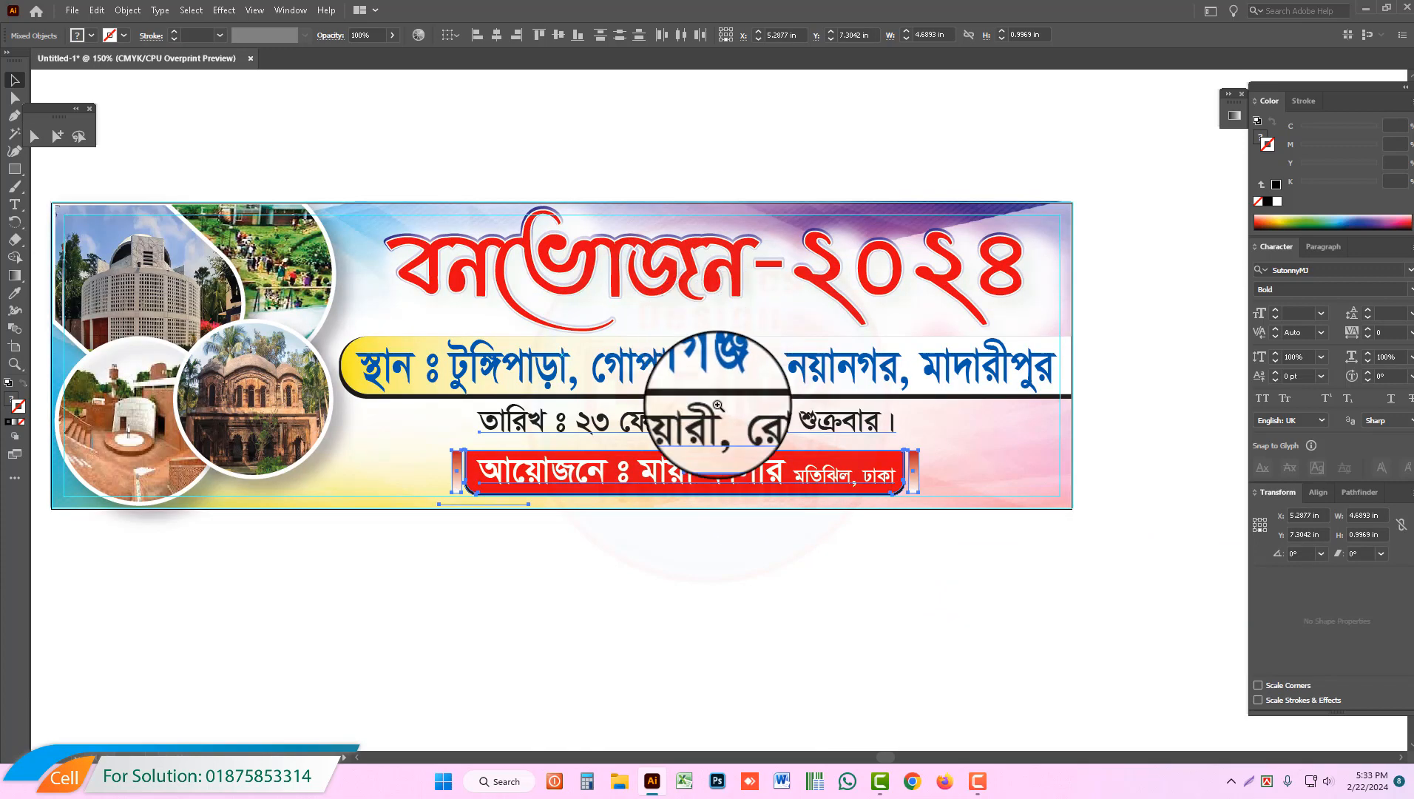
click(717, 405)
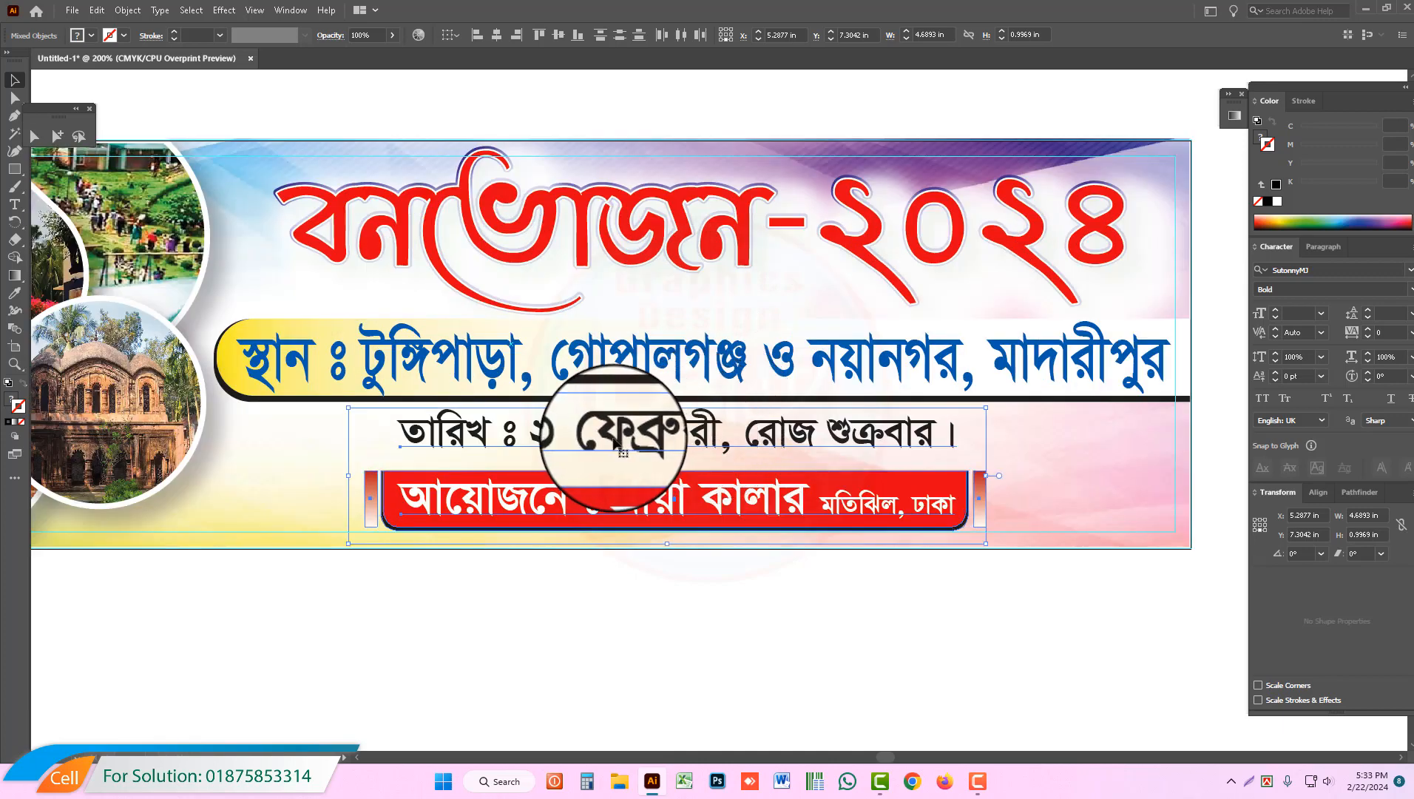
drag(697, 500, 715, 501)
click(776, 624)
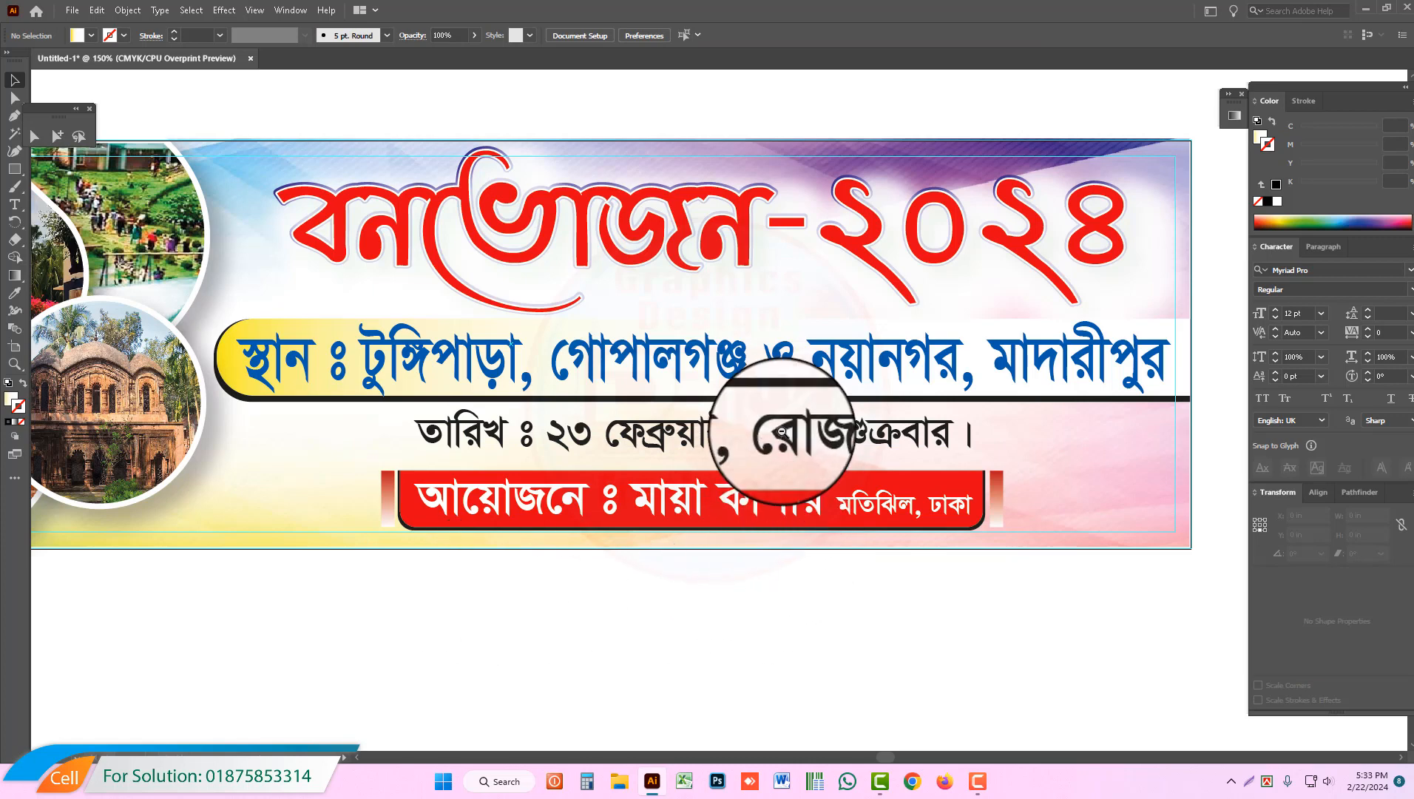
Step: Examine the assembled banner layout as a whole and up close, including its selected objects and text lines
key(ctrl+minus)
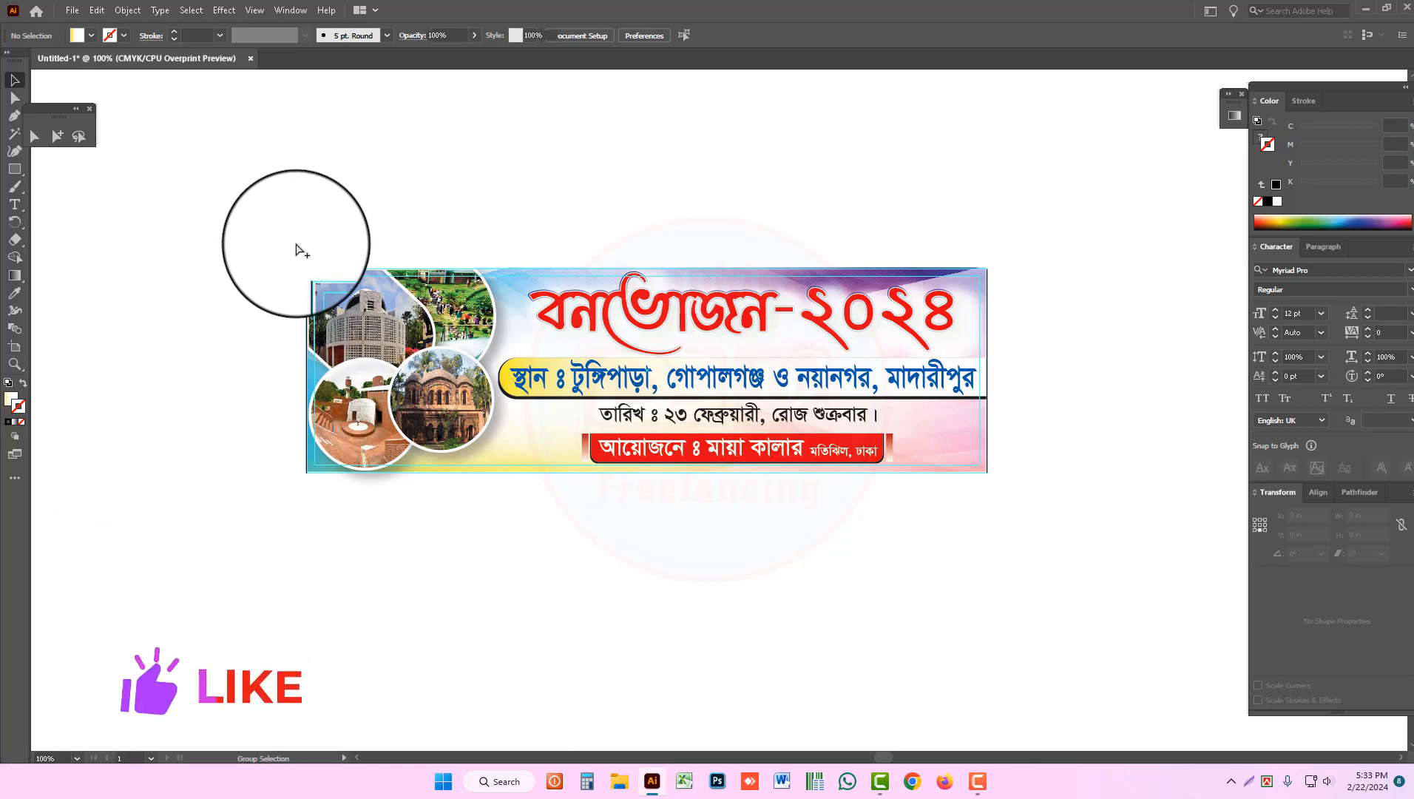
key(ctrl+a)
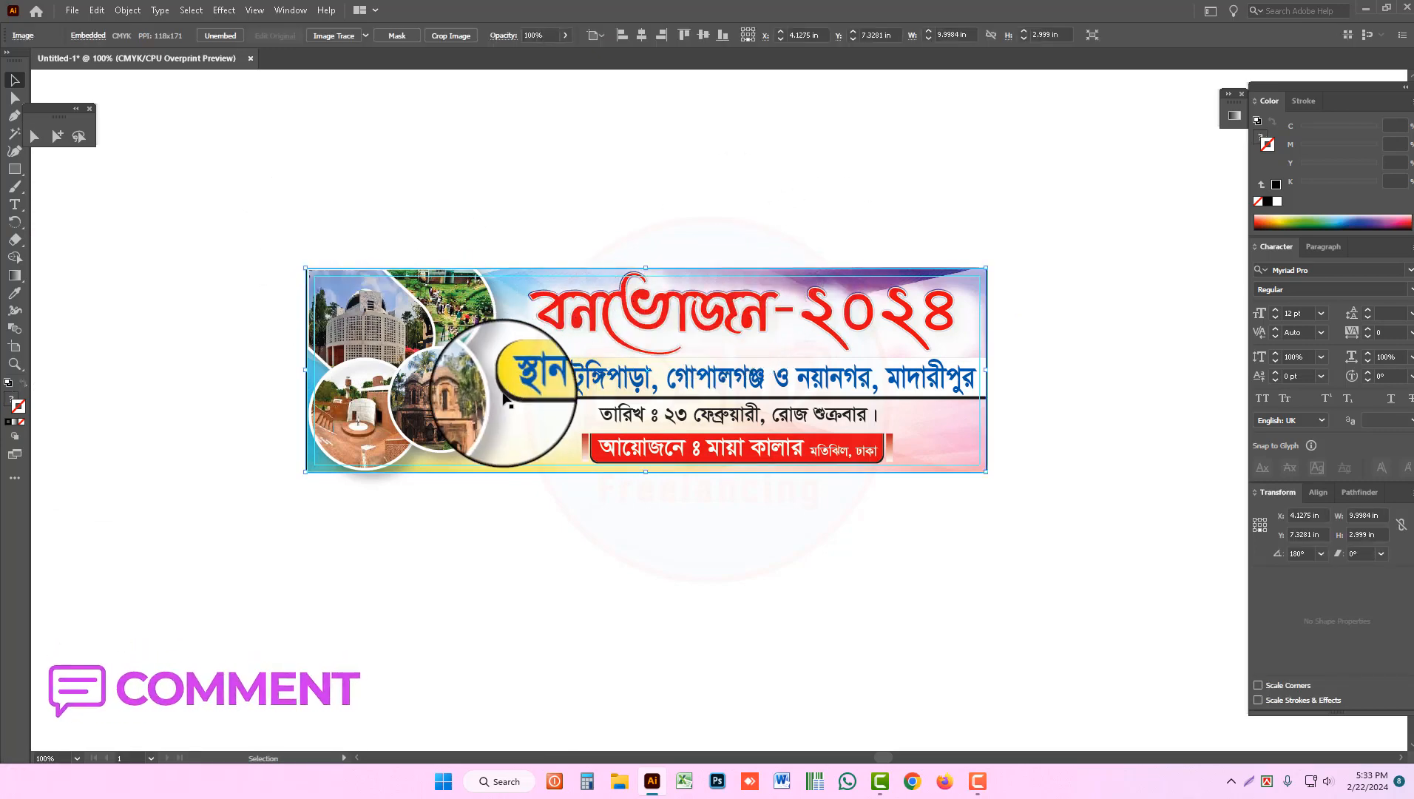
drag(251, 206, 1071, 624)
key(ctrl+space)
ctrl+click(769, 435)
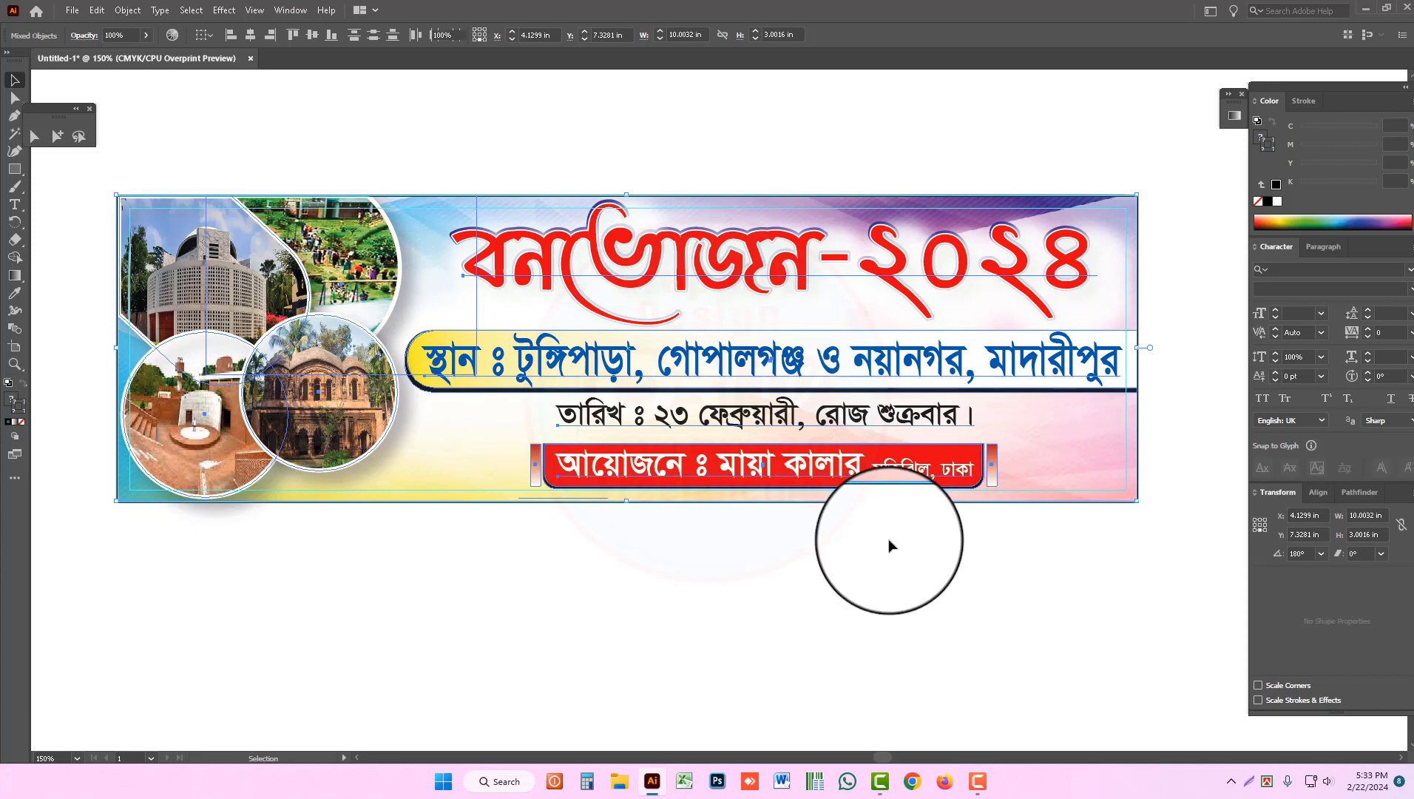
click(890, 546)
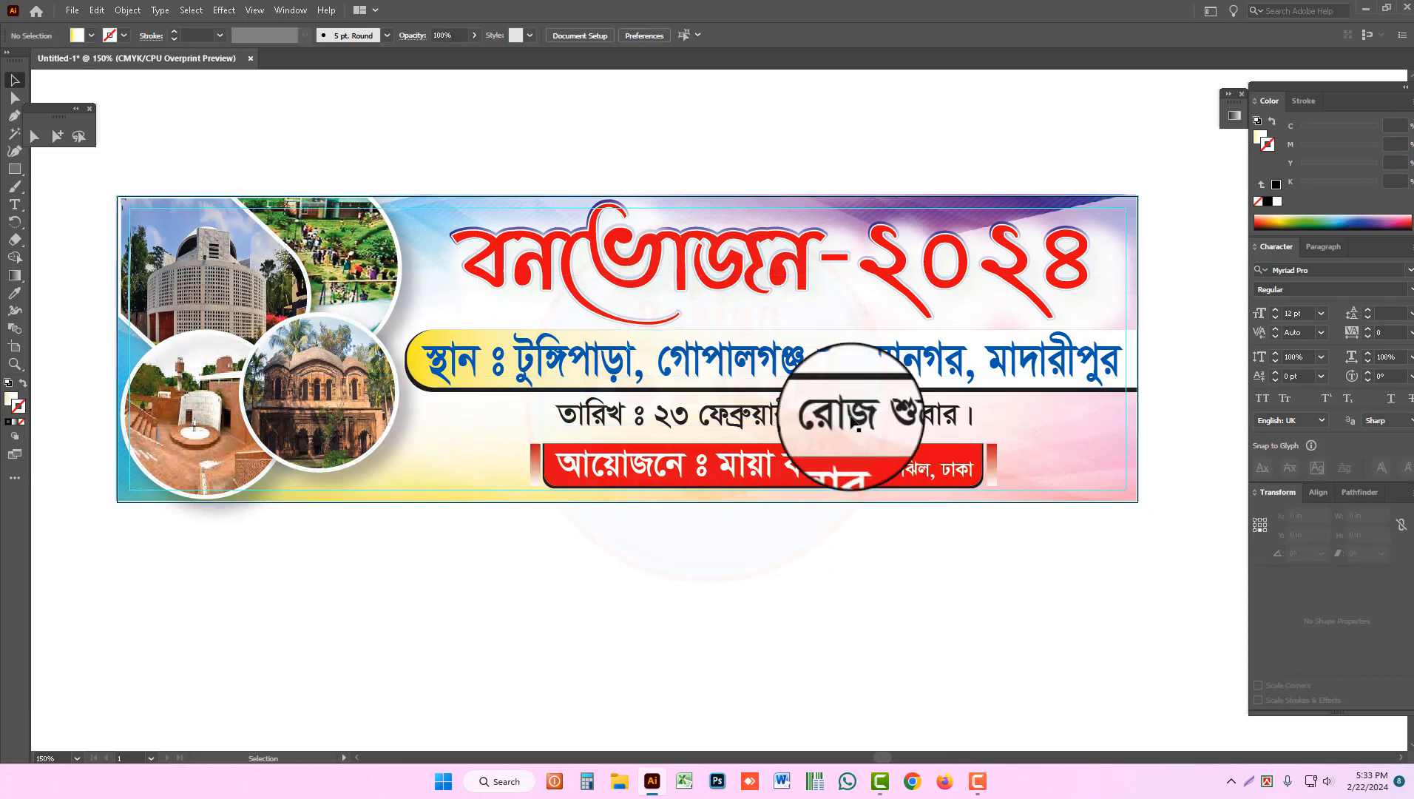
click(857, 423)
click(887, 637)
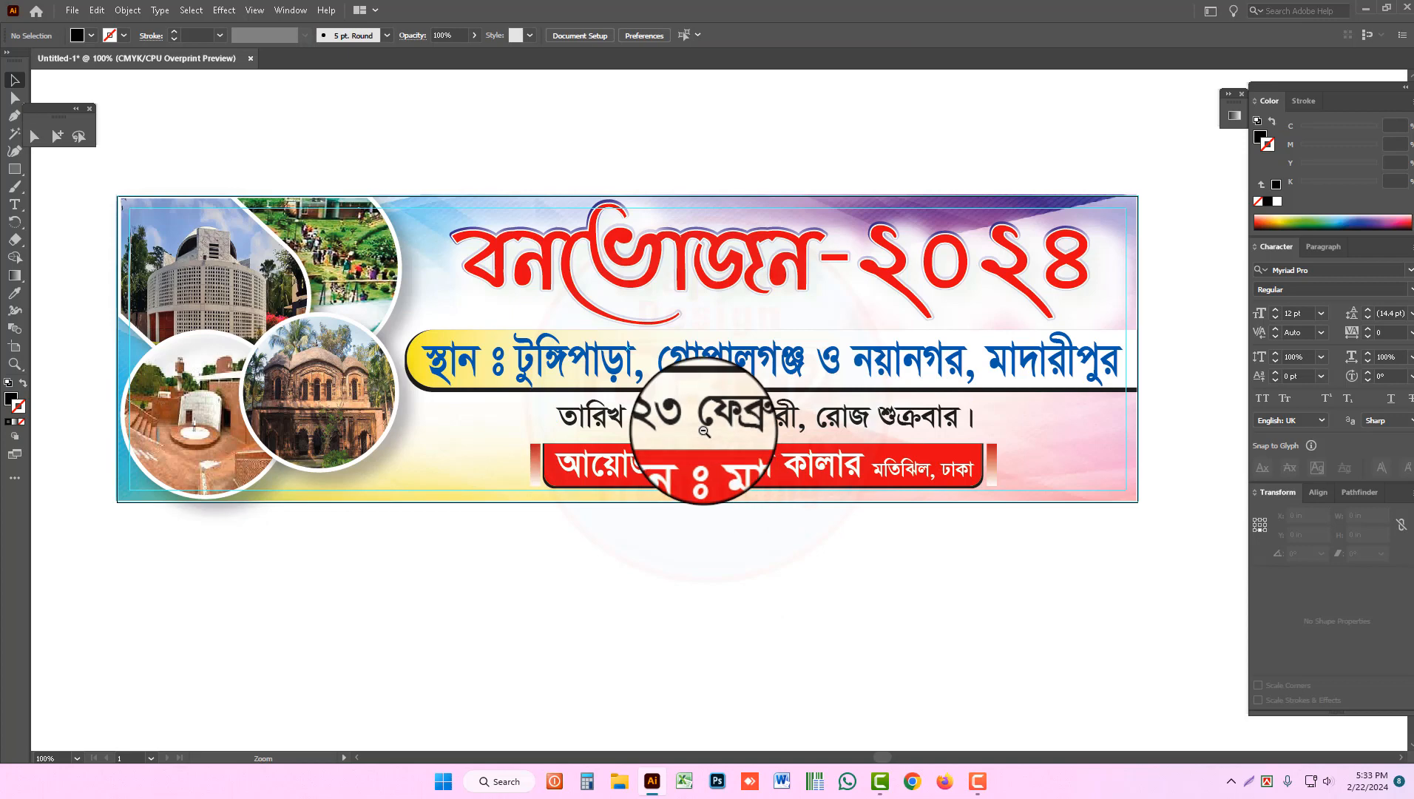
key(ctrl+minus)
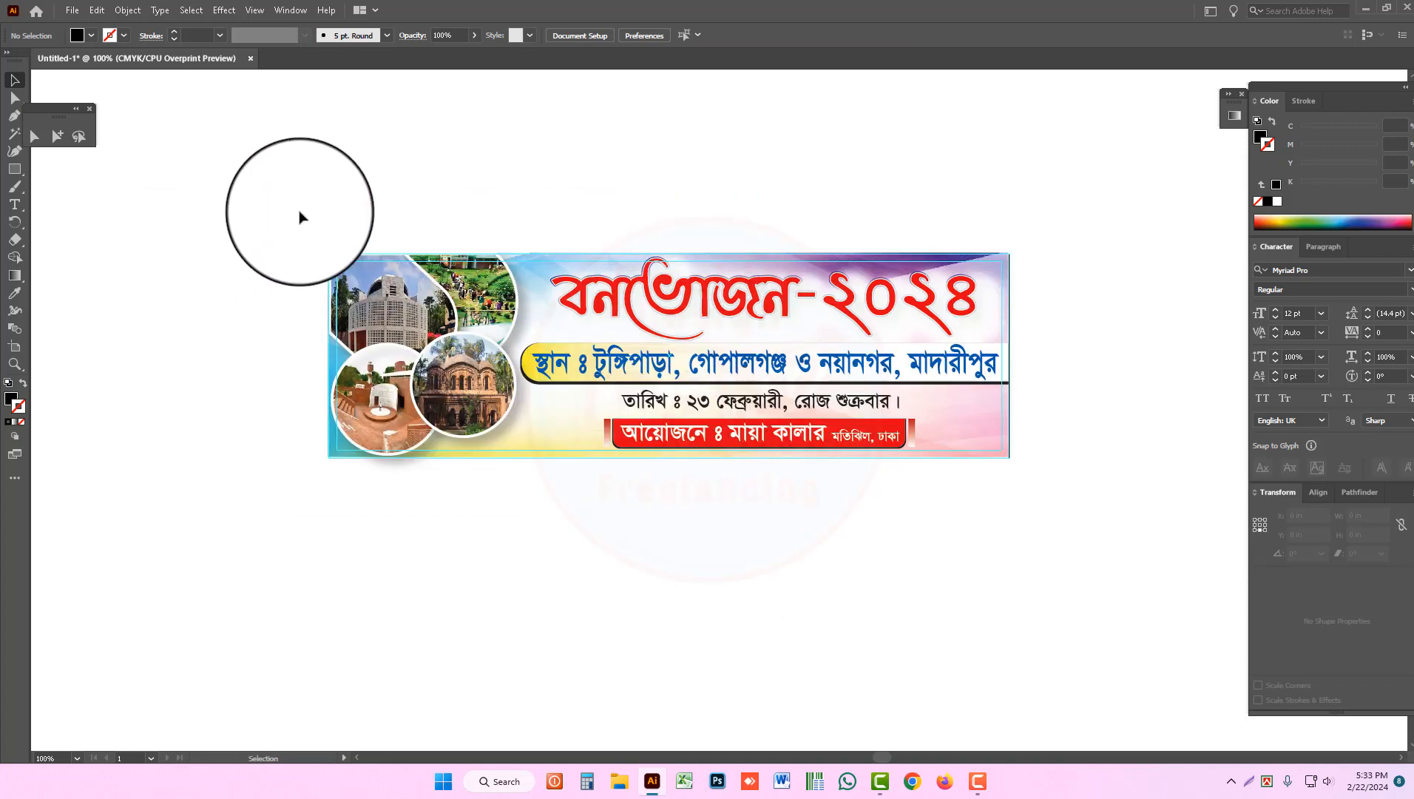
Step: Group all the banner artwork and unlock the guides
drag(300, 216, 1029, 520)
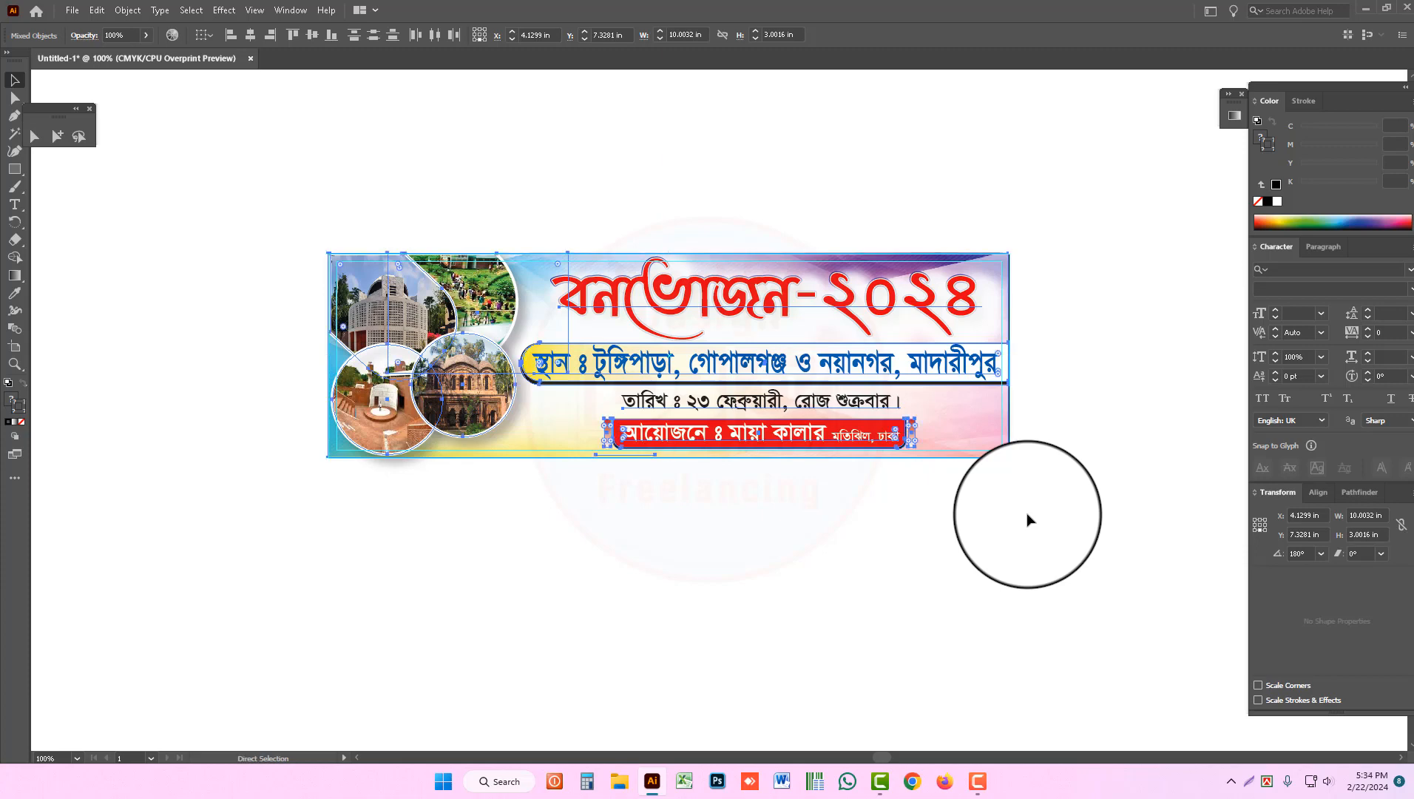
key(ctrl+g)
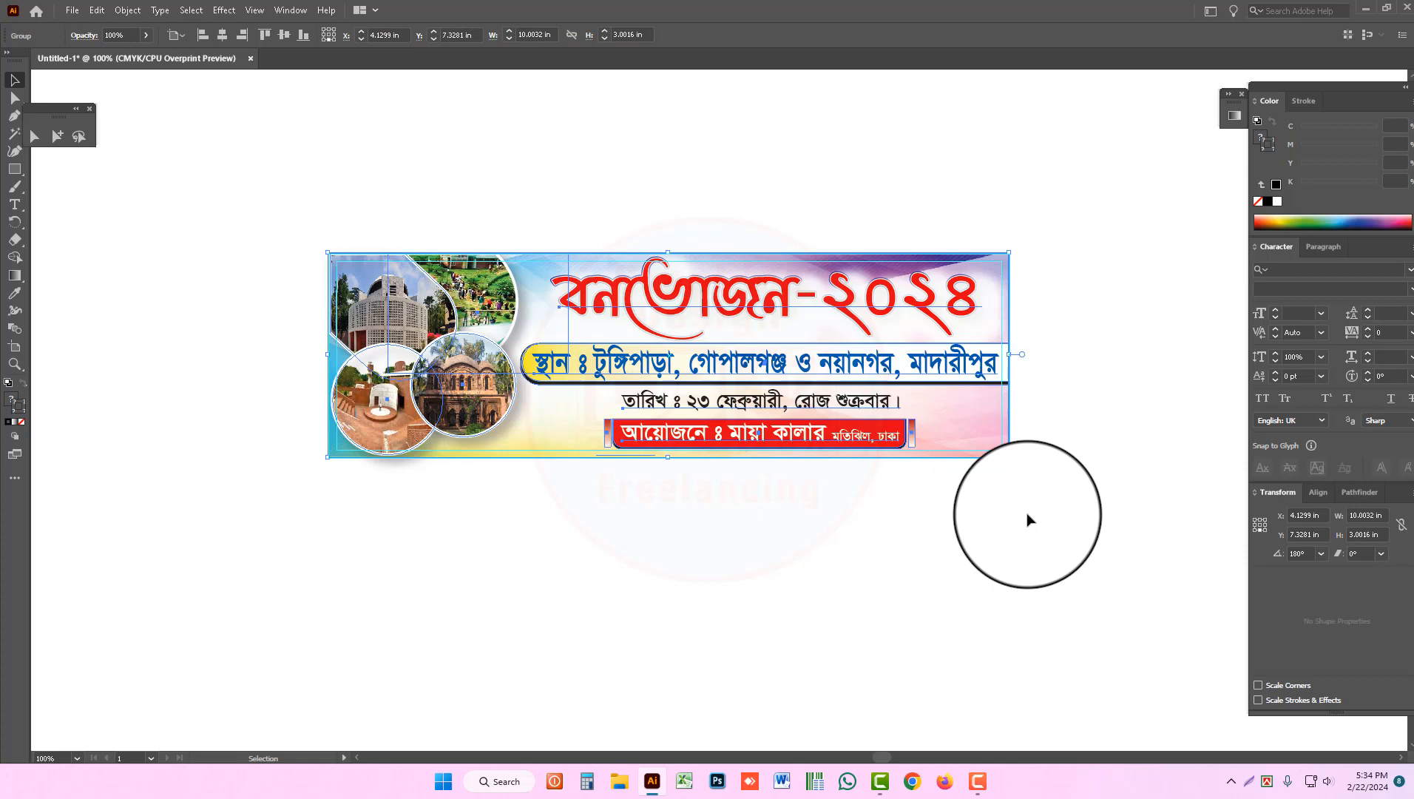
right_click(774, 171)
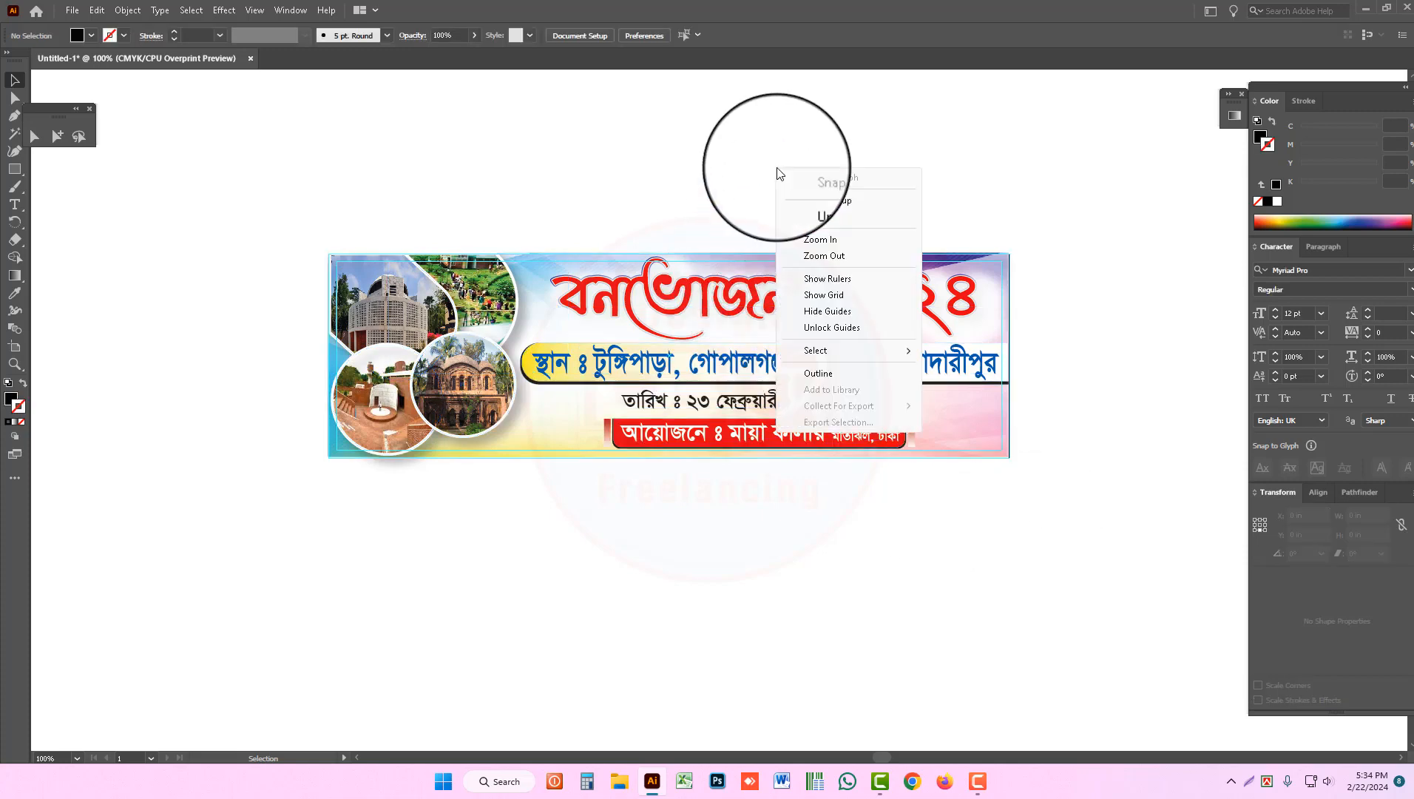
click(820, 327)
right_click(414, 202)
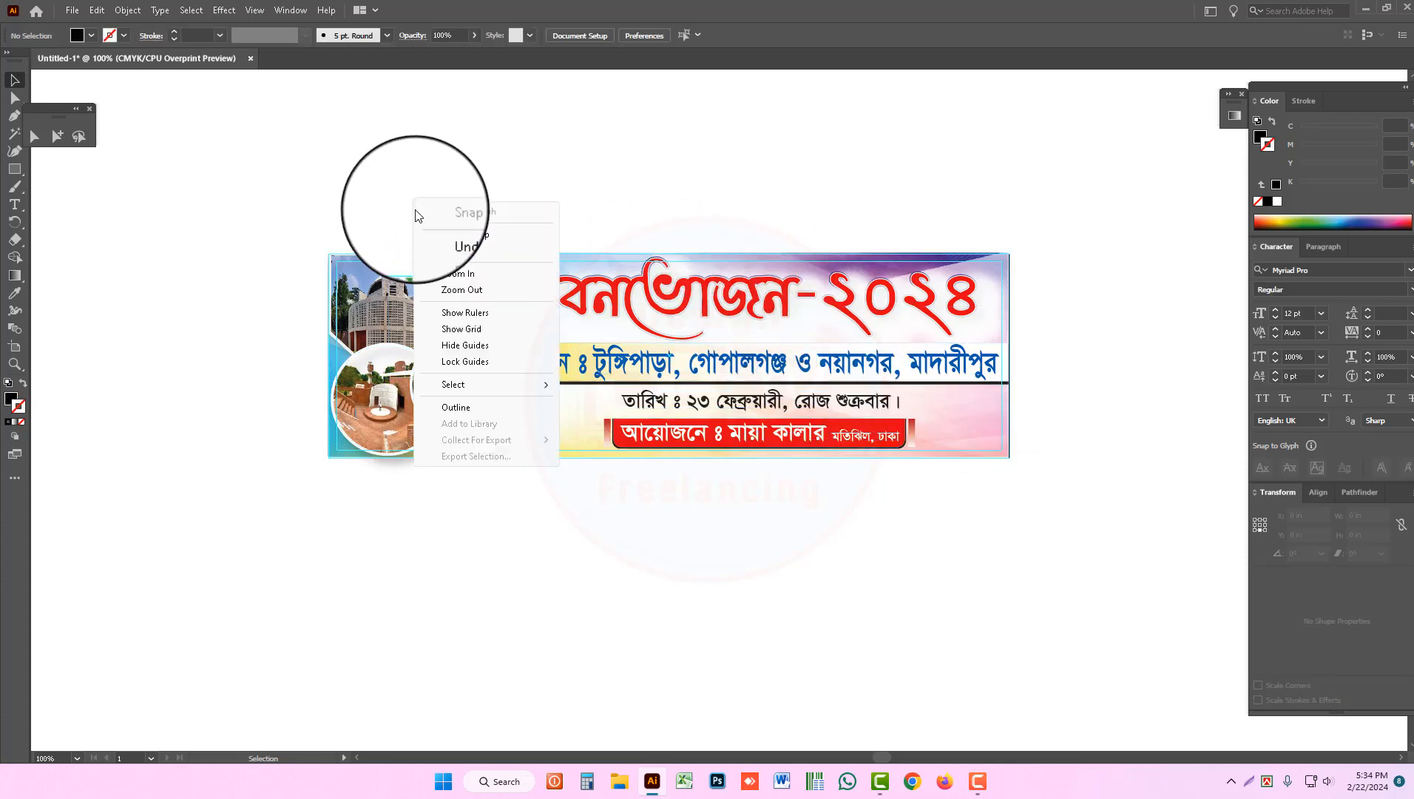
click(366, 201)
Step: Select the banner artwork together with the unlocked guides and group everything
key(a)
drag(293, 199, 1143, 631)
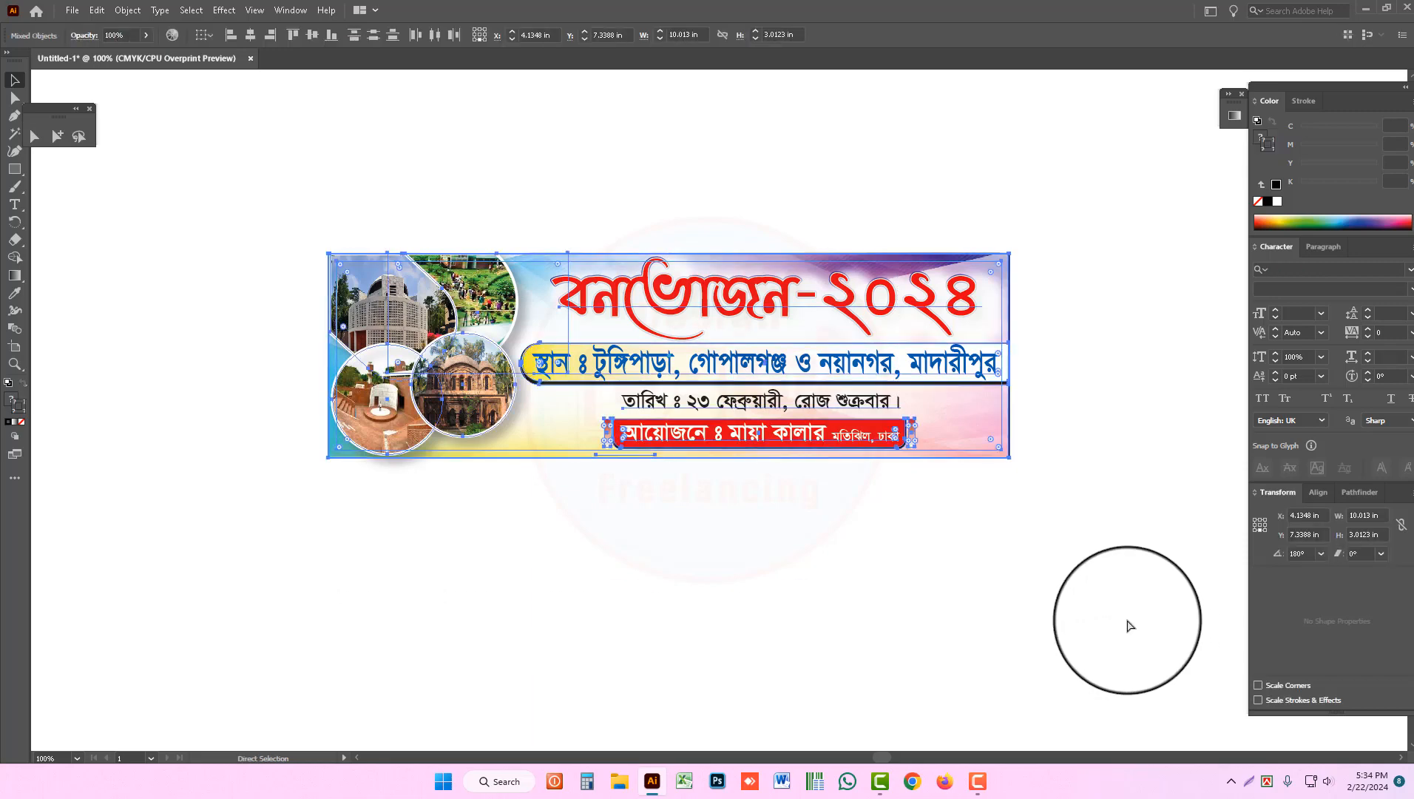
key(v)
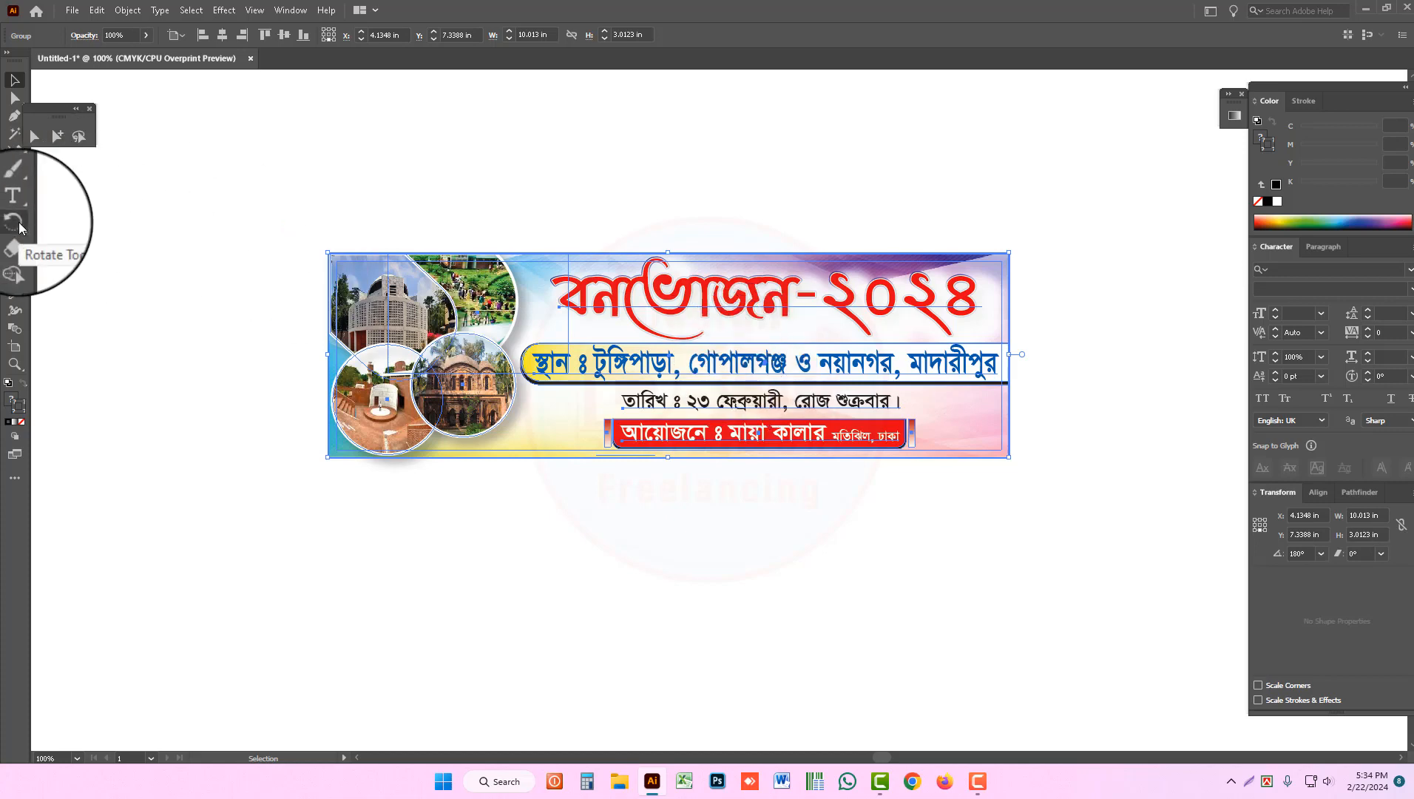
Step: Try scaling the grouped banner and guides uniformly to 95% with the preview on
drag(18, 222, 58, 242)
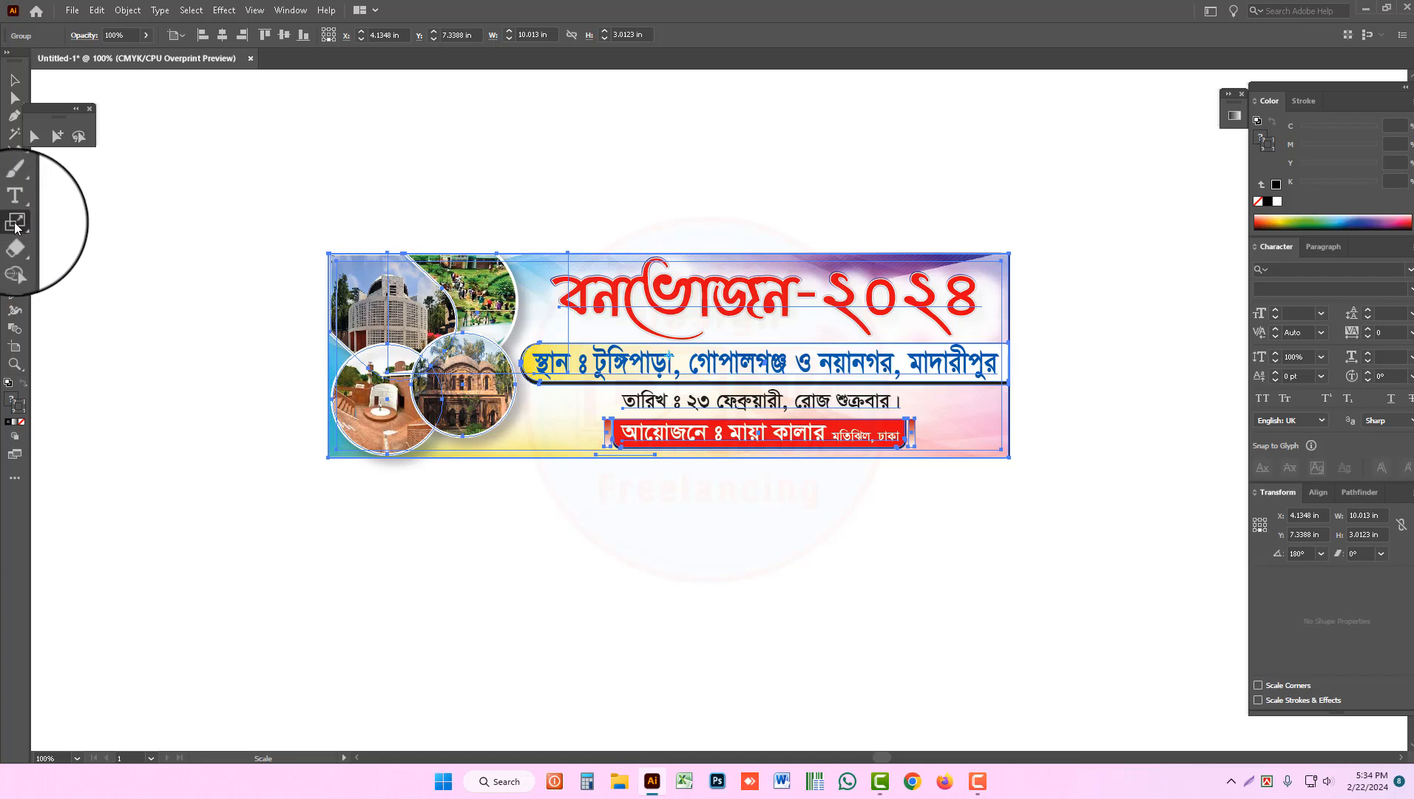
key(Return)
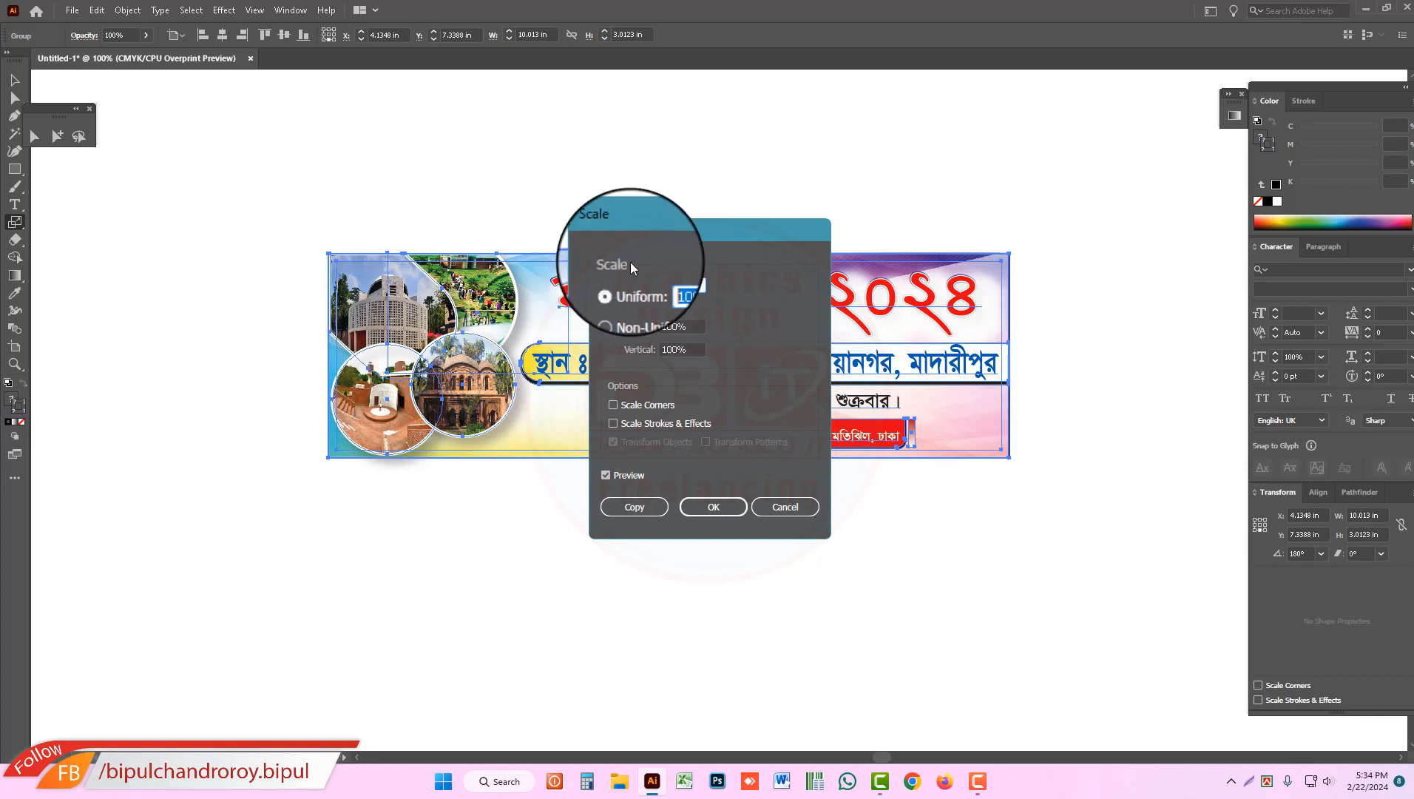
text(95)
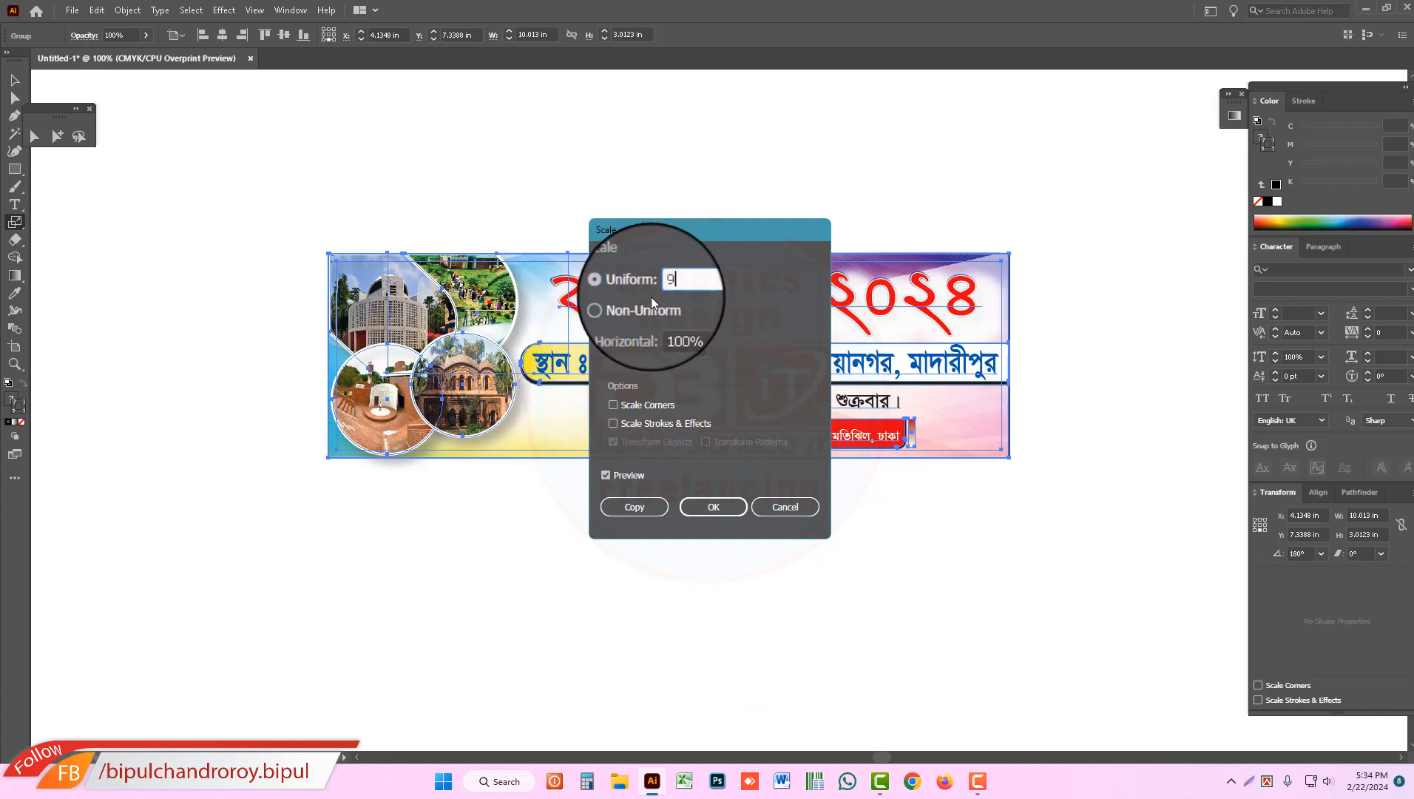
click(606, 475)
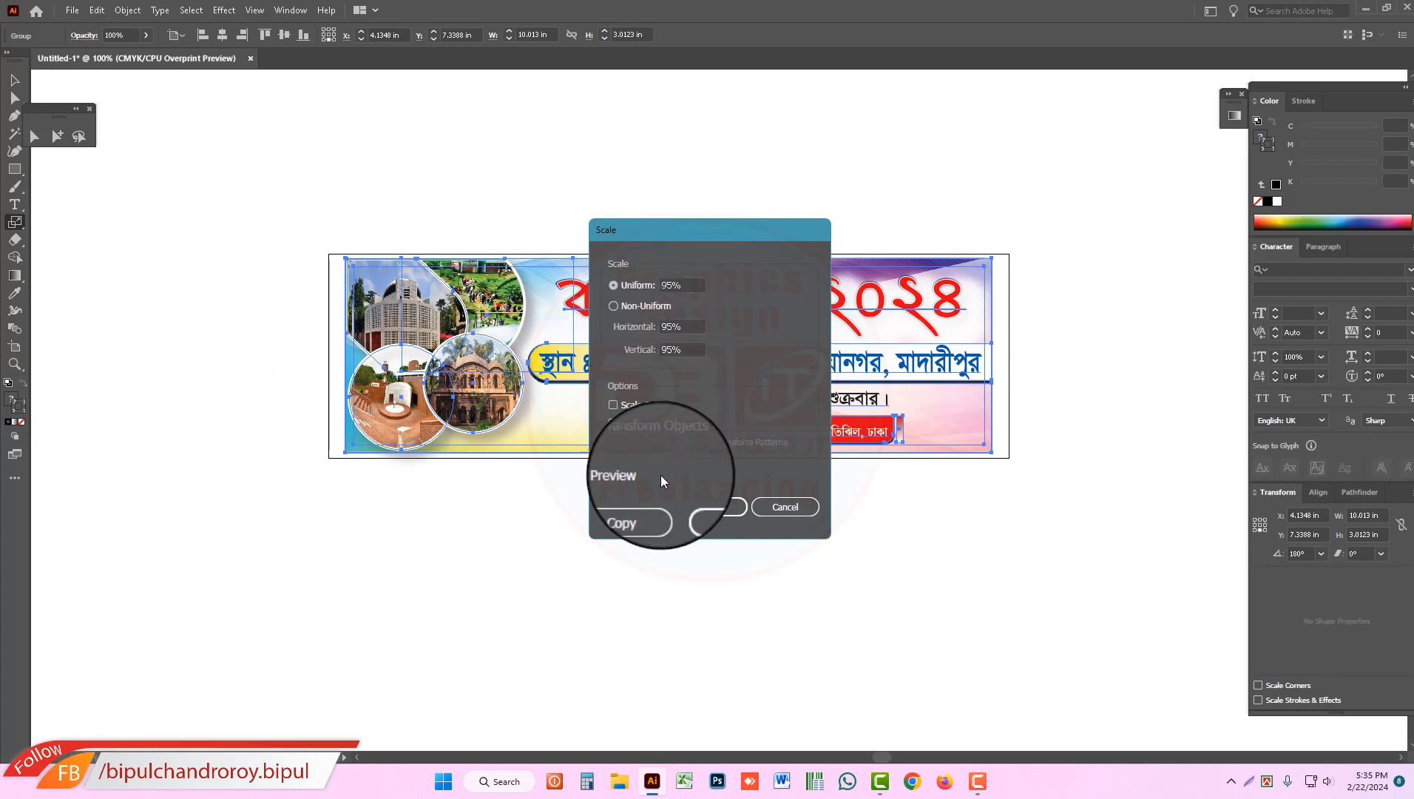
click(716, 510)
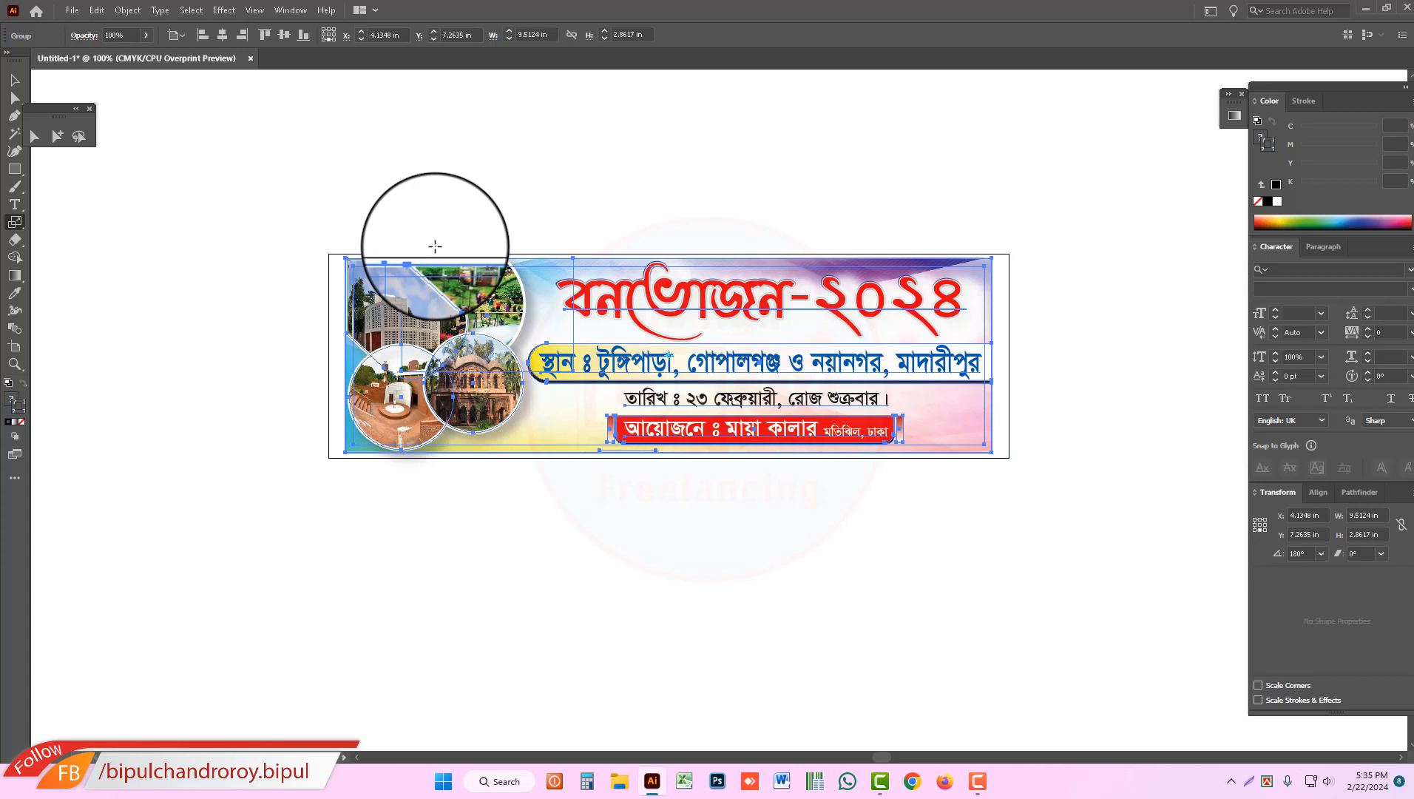
Step: Undo the last scaling of the banner group and switch to the Selection tool
drag(435, 247, 439, 265)
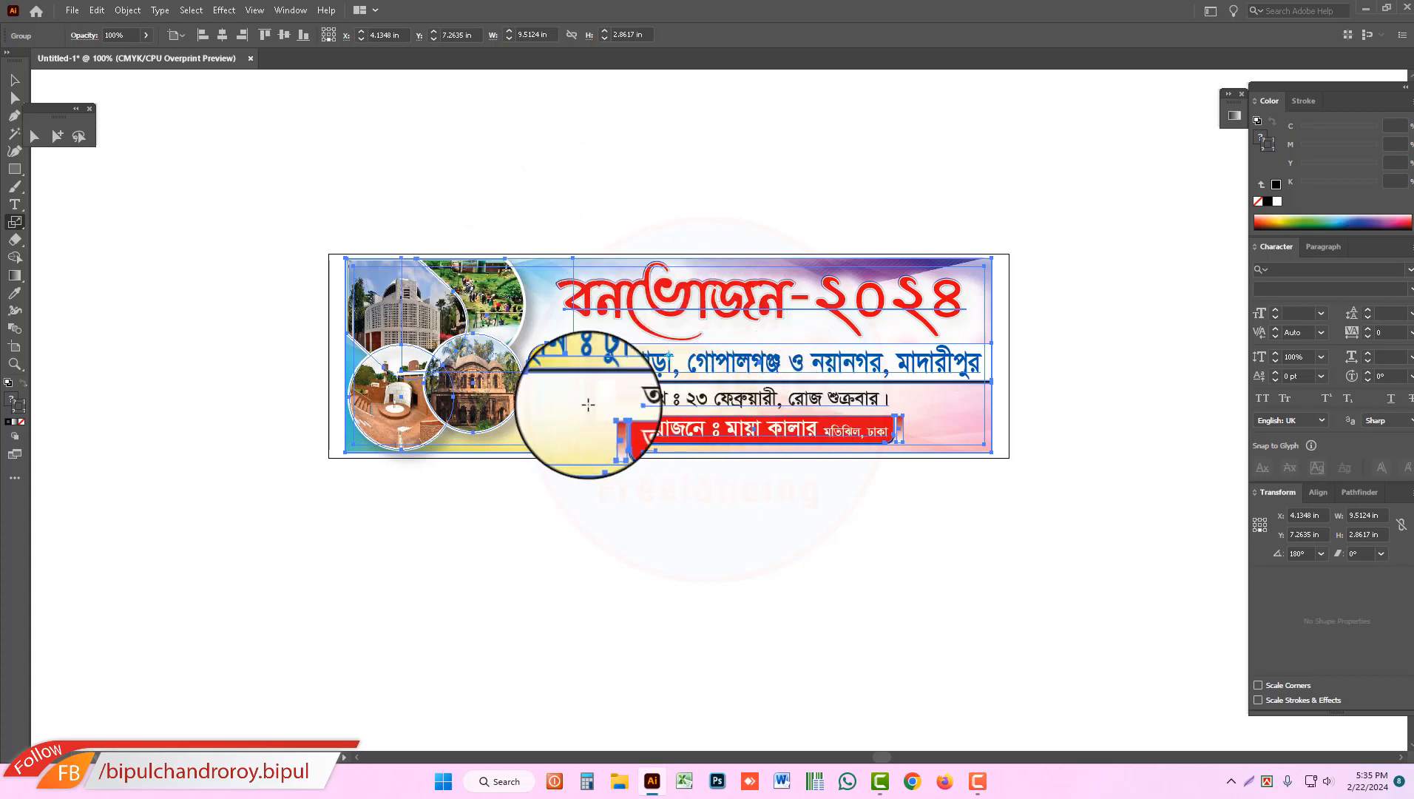
key(ctrl)
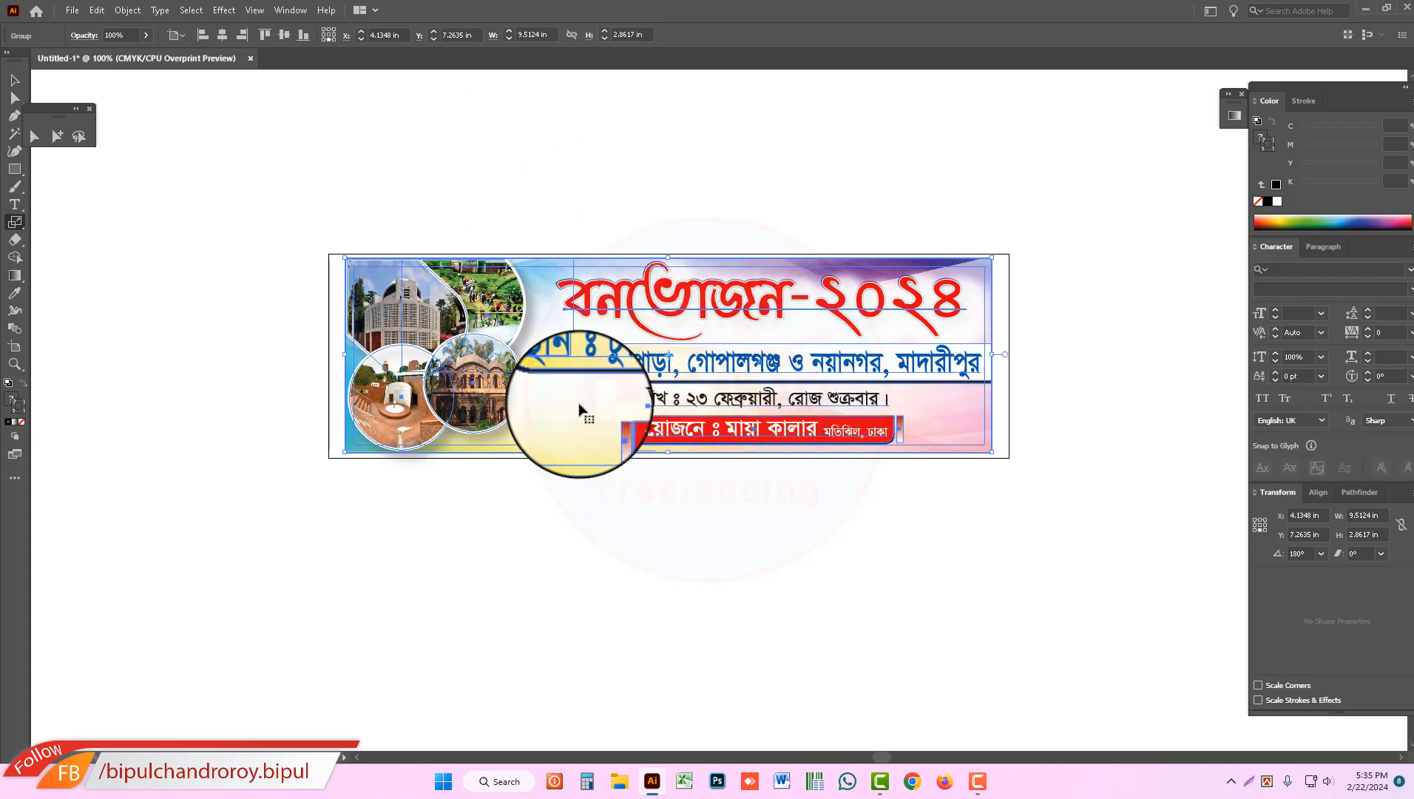
drag(579, 408, 575, 411)
click(14, 79)
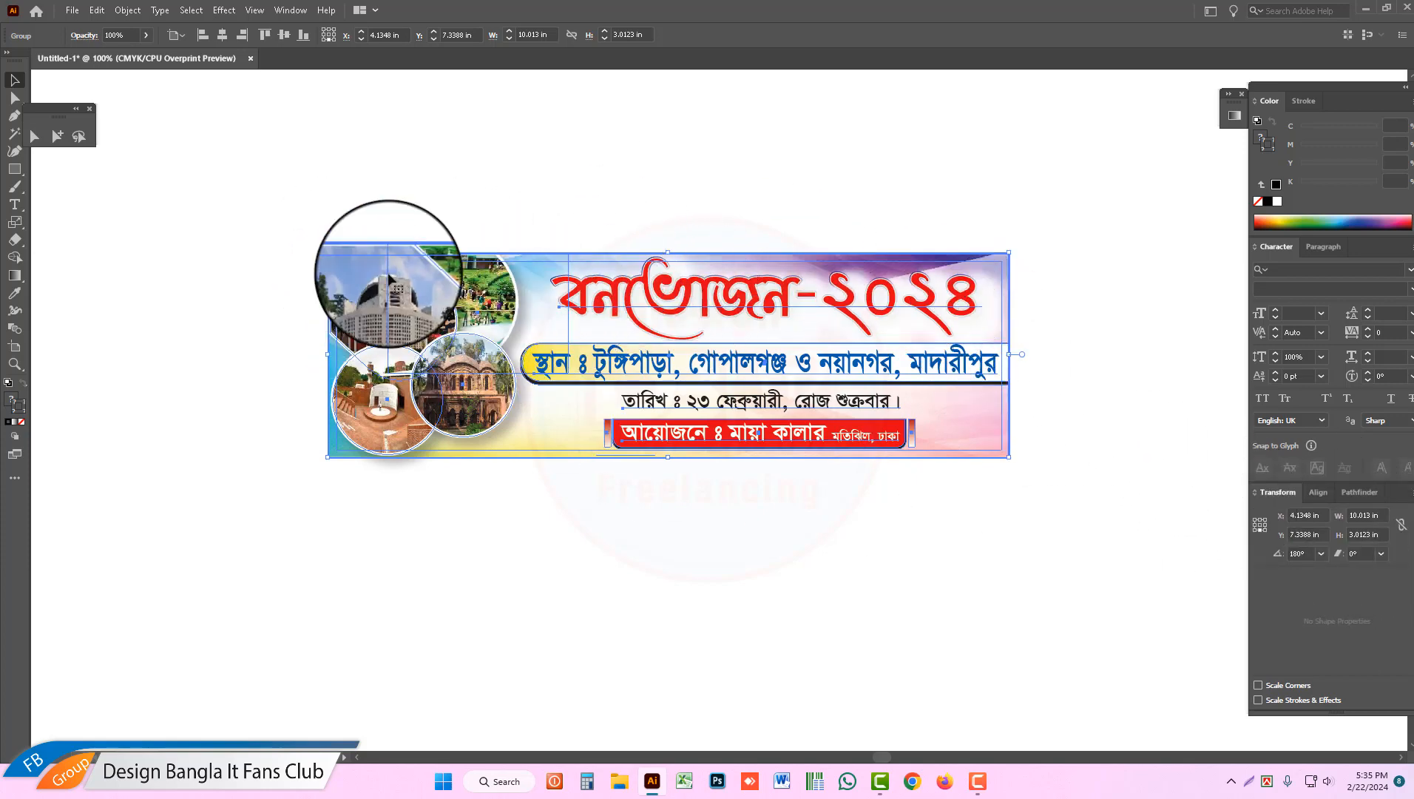
Step: Select the whole banner group with its guides and scale it uniformly to 1200%
click(314, 255)
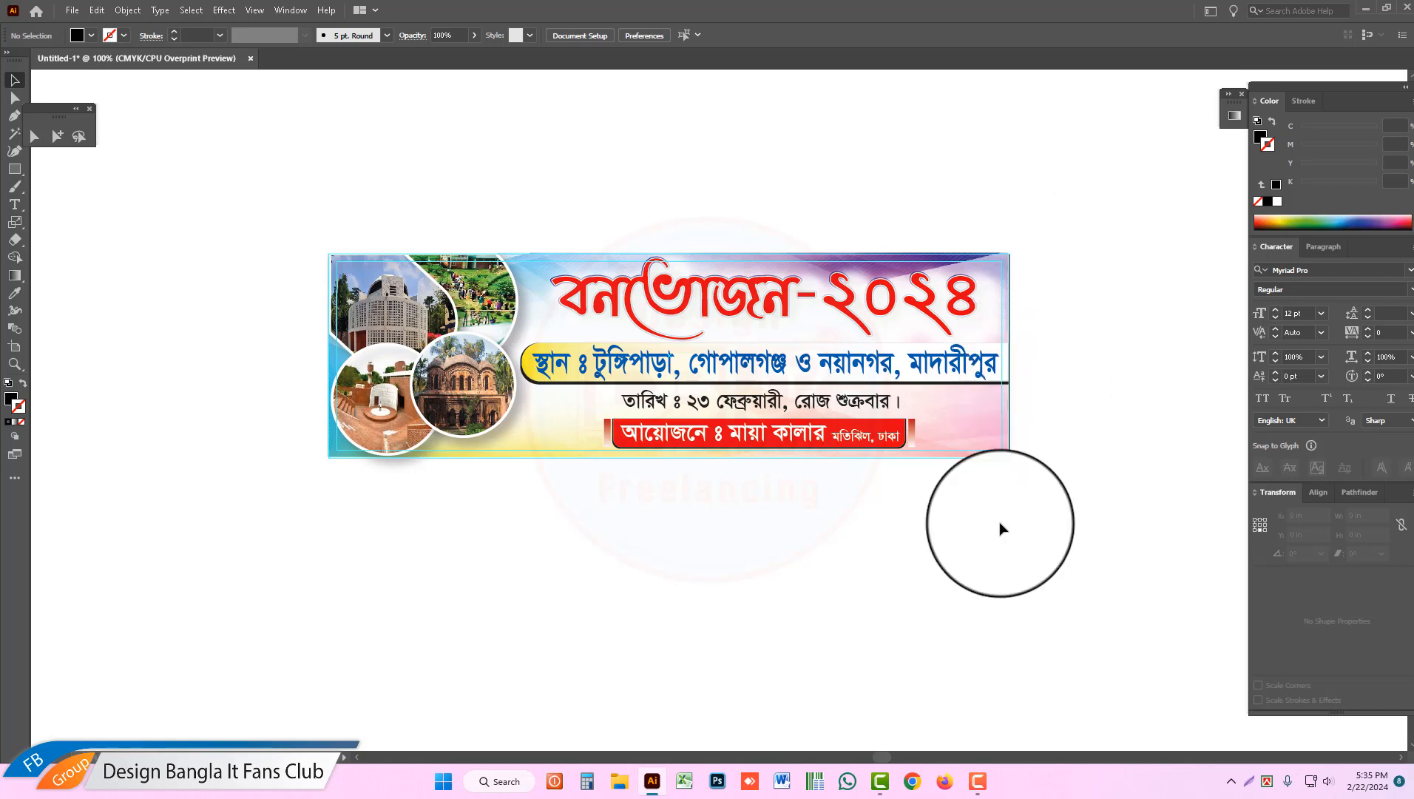
click(892, 423)
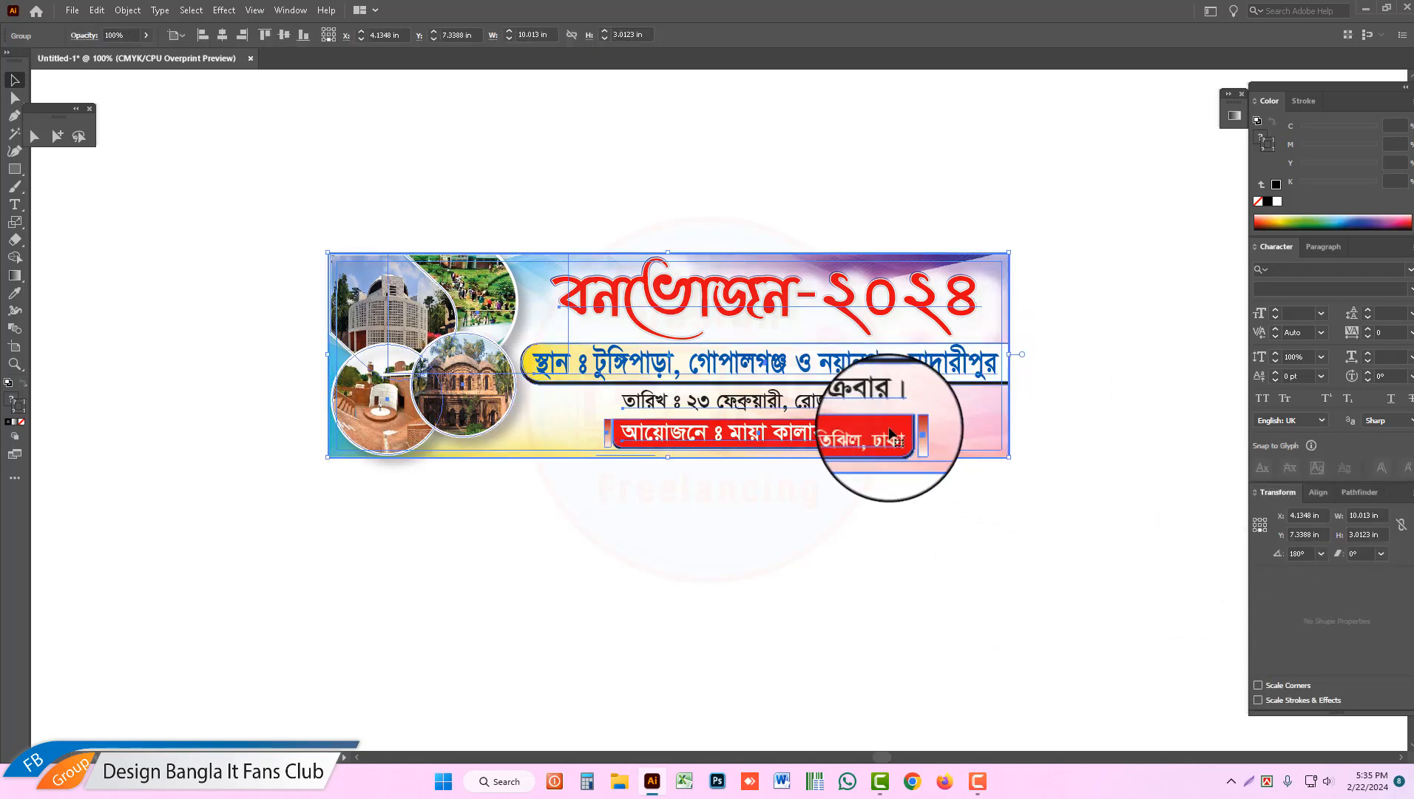
click(969, 606)
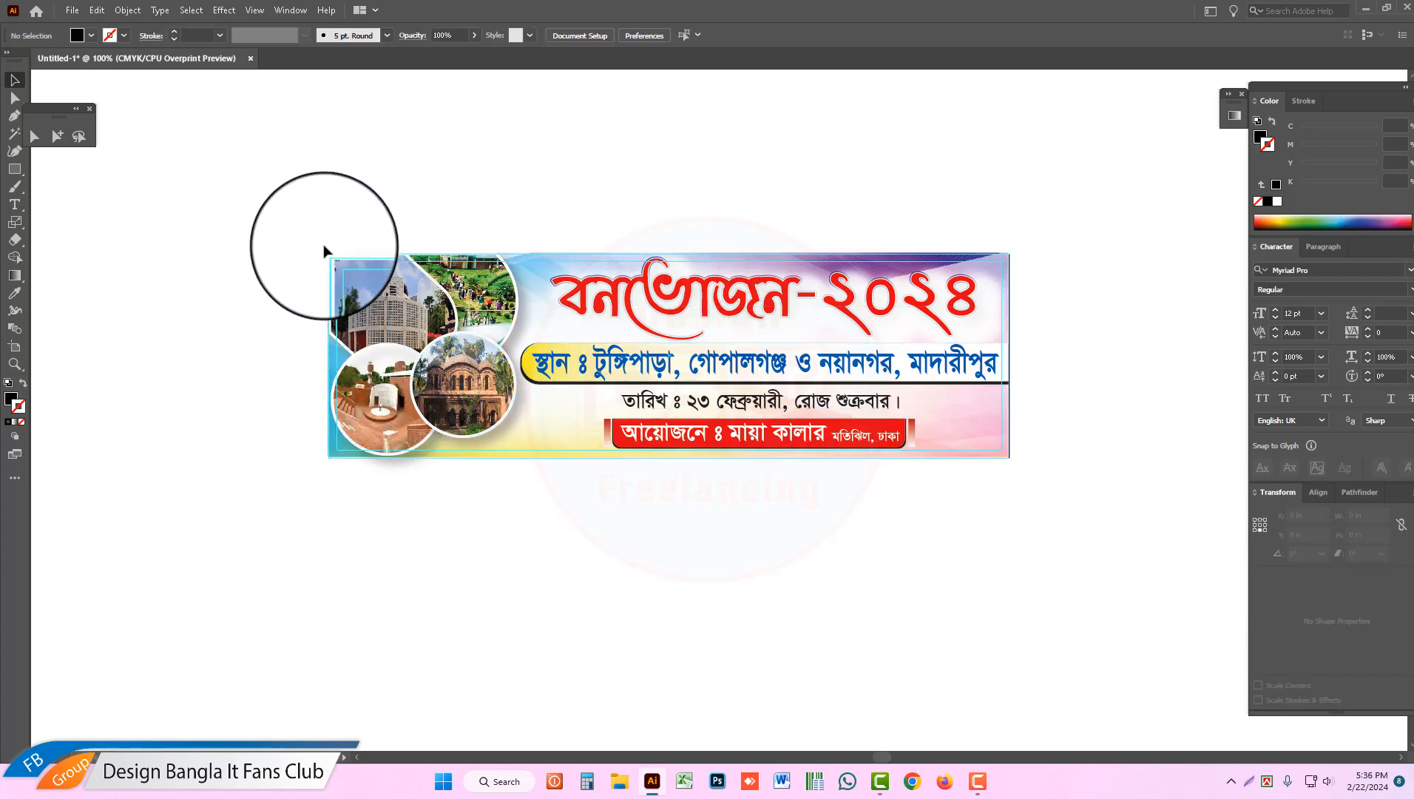
mouse_move(324, 245)
mouse_down()
mouse_move(381, 302)
mouse_move(731, 307)
mouse_move(1026, 798)
mouse_move(568, 348)
mouse_up()
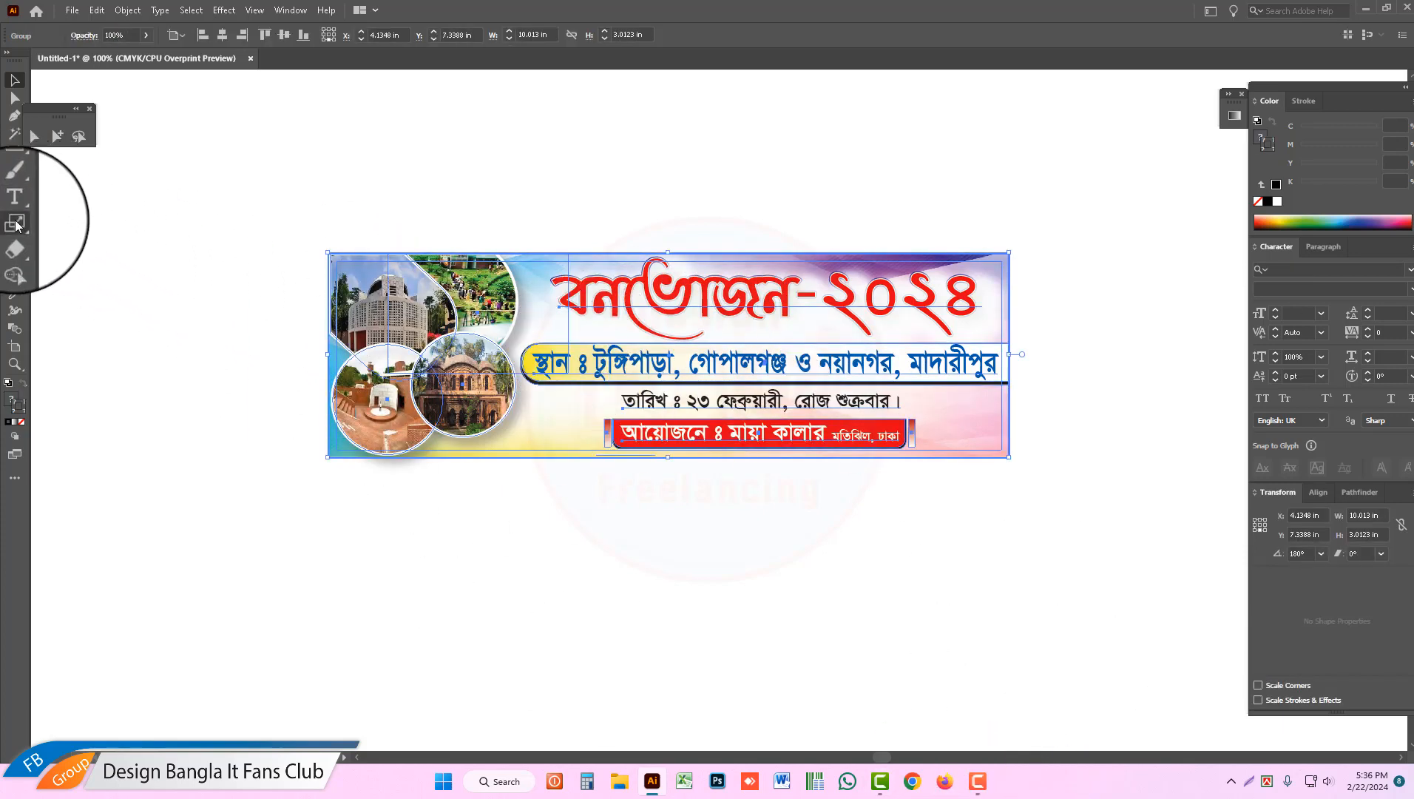
double_click(16, 225)
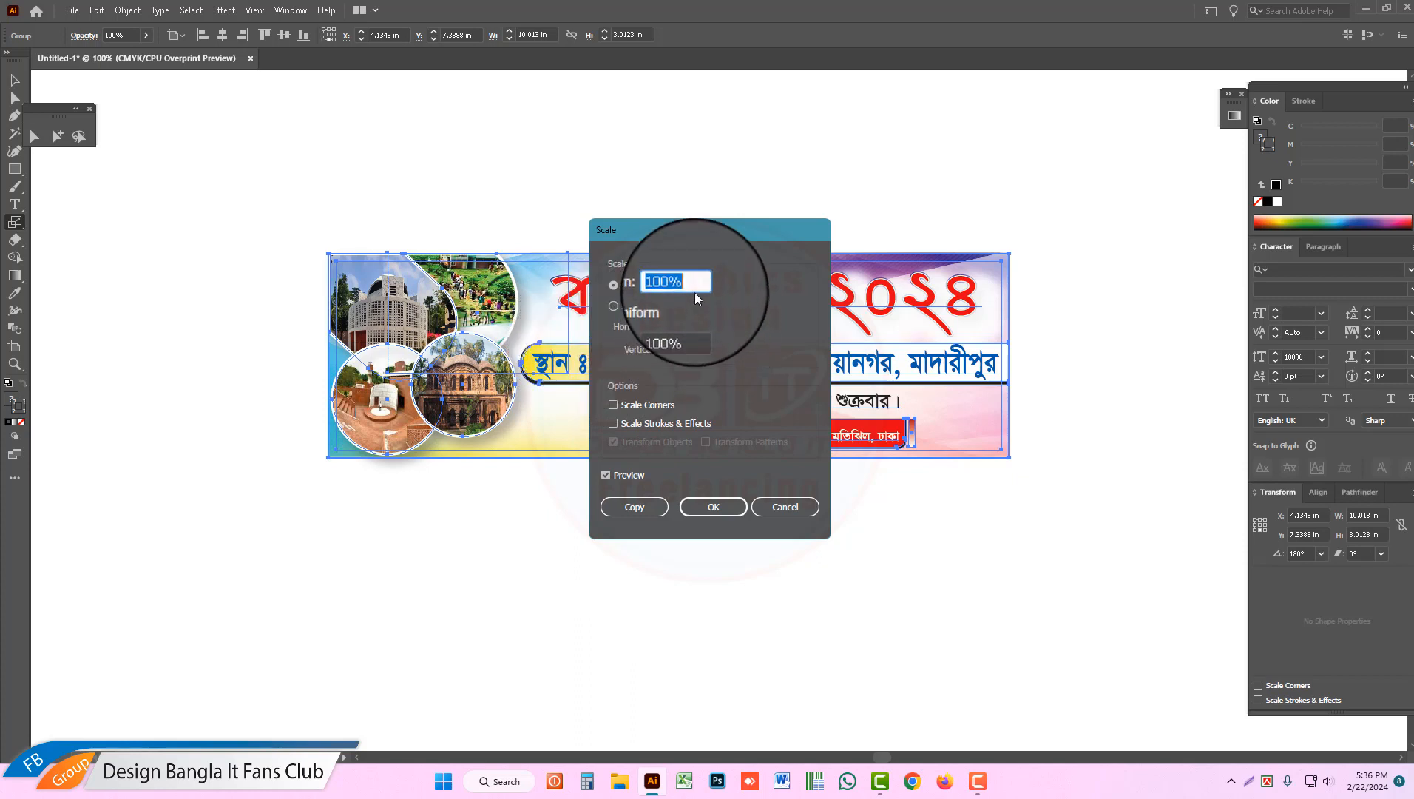
text(12)
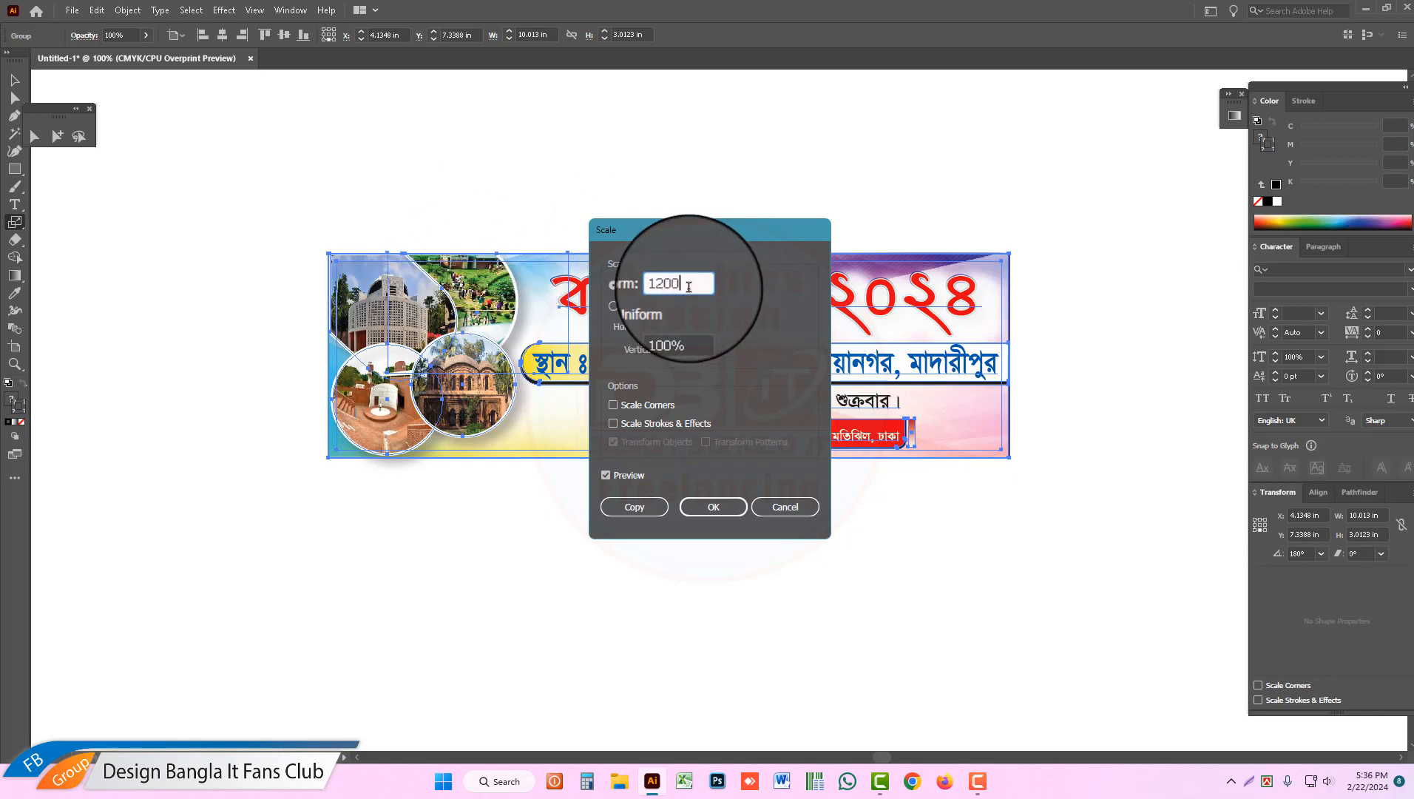
drag(690, 285, 635, 285)
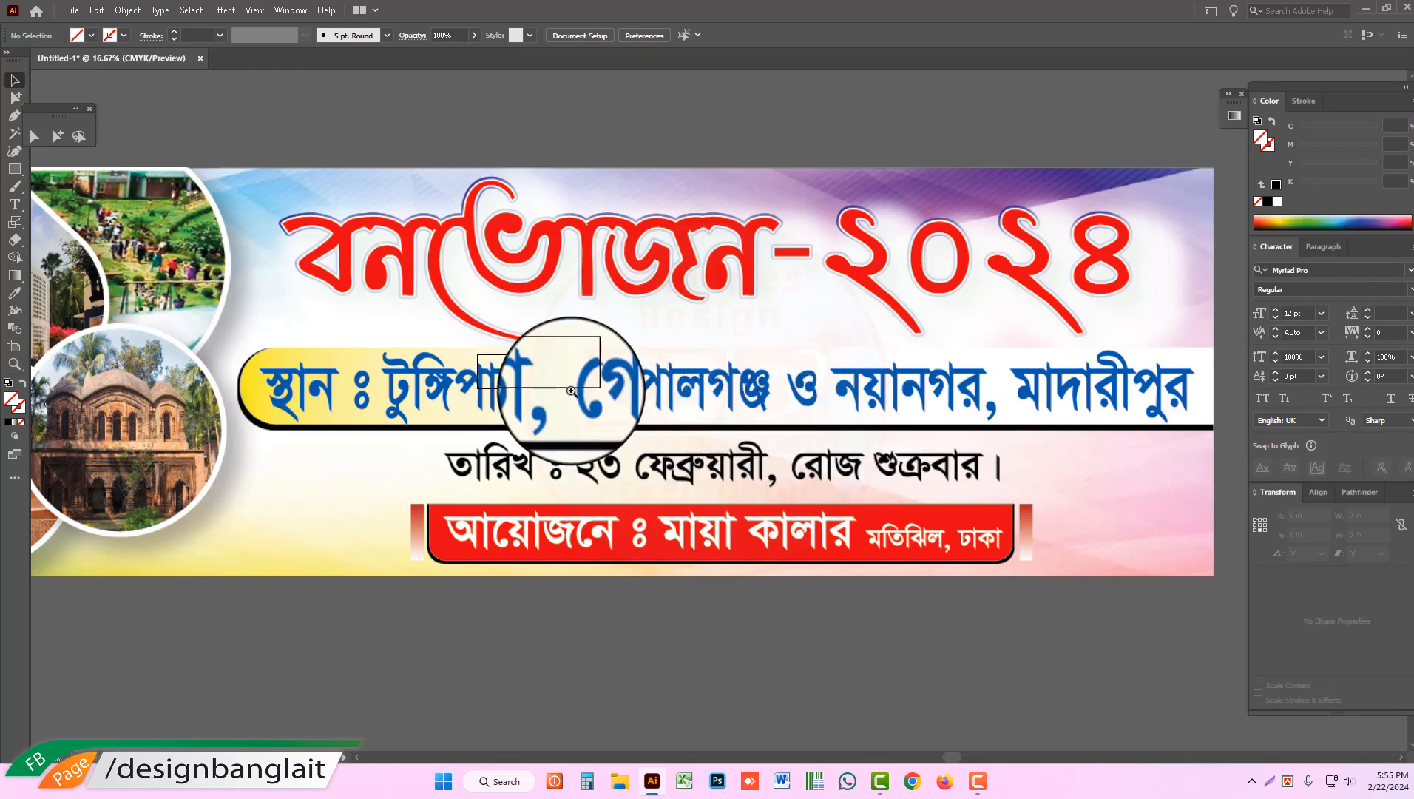
Step: Select the enlarged banner clip group and move it about 21 in to the left and 8 in down
ctrl+click(570, 391)
ctrl+alt+click(754, 407)
ctrl+alt+click(758, 406)
ctrl+alt+click(759, 407)
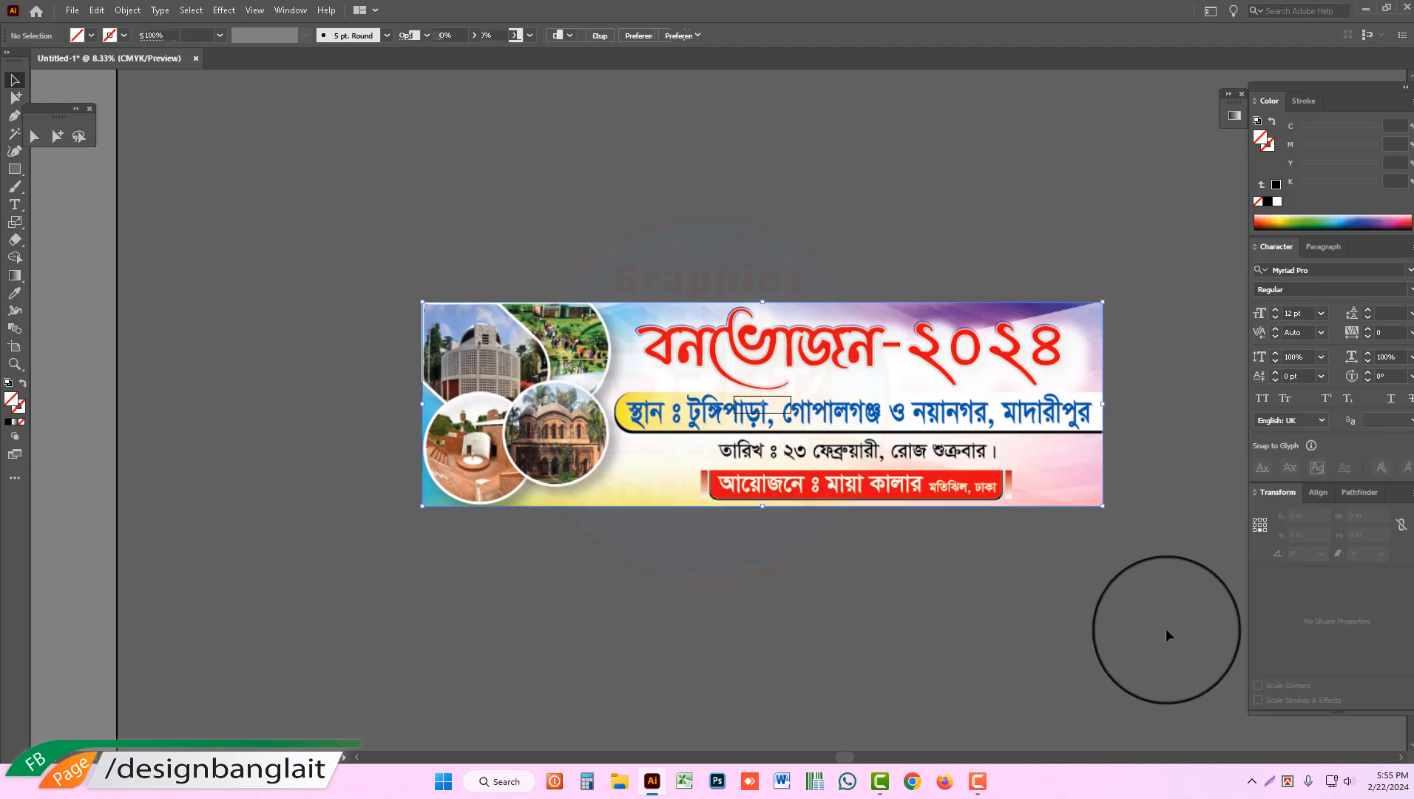
key(ctrl+a)
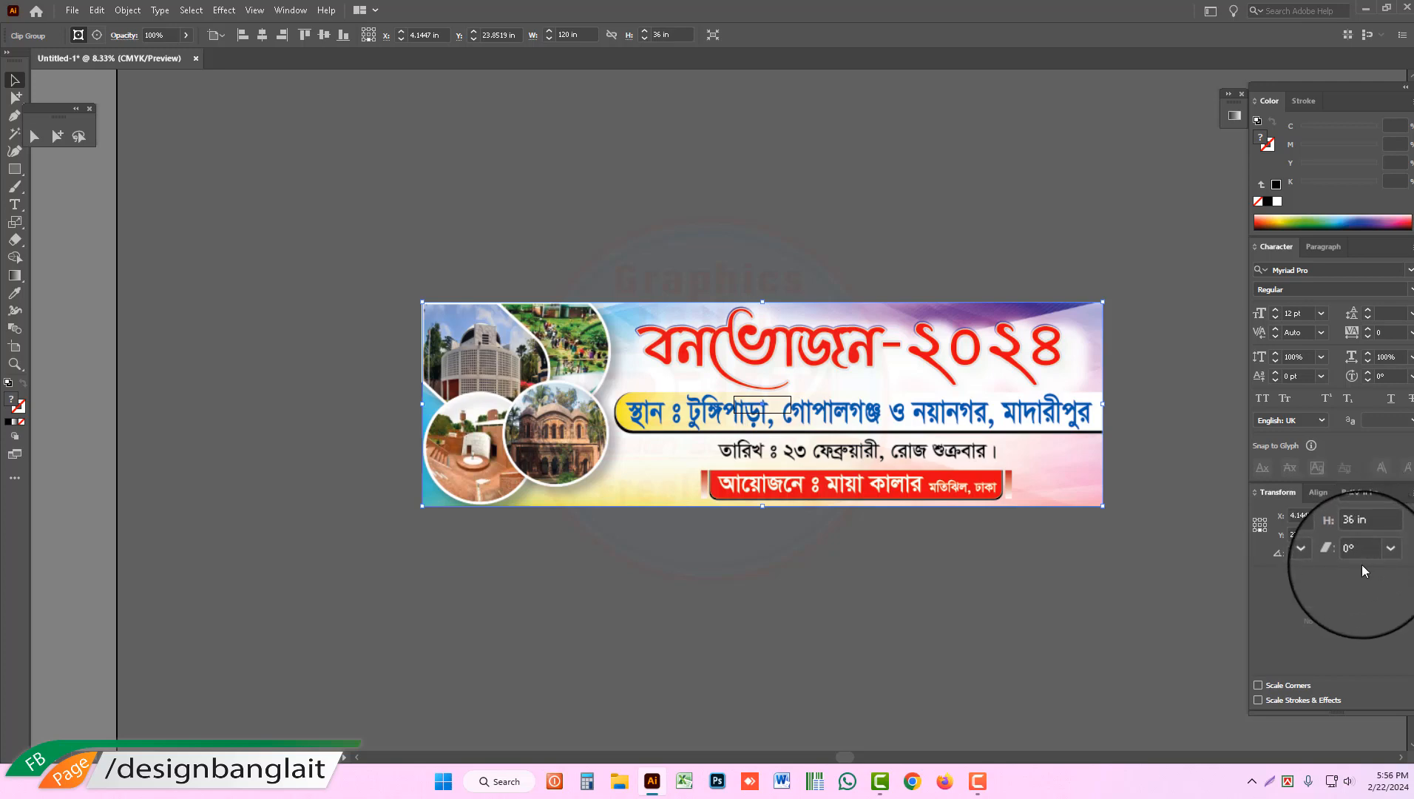
drag(950, 354, 829, 400)
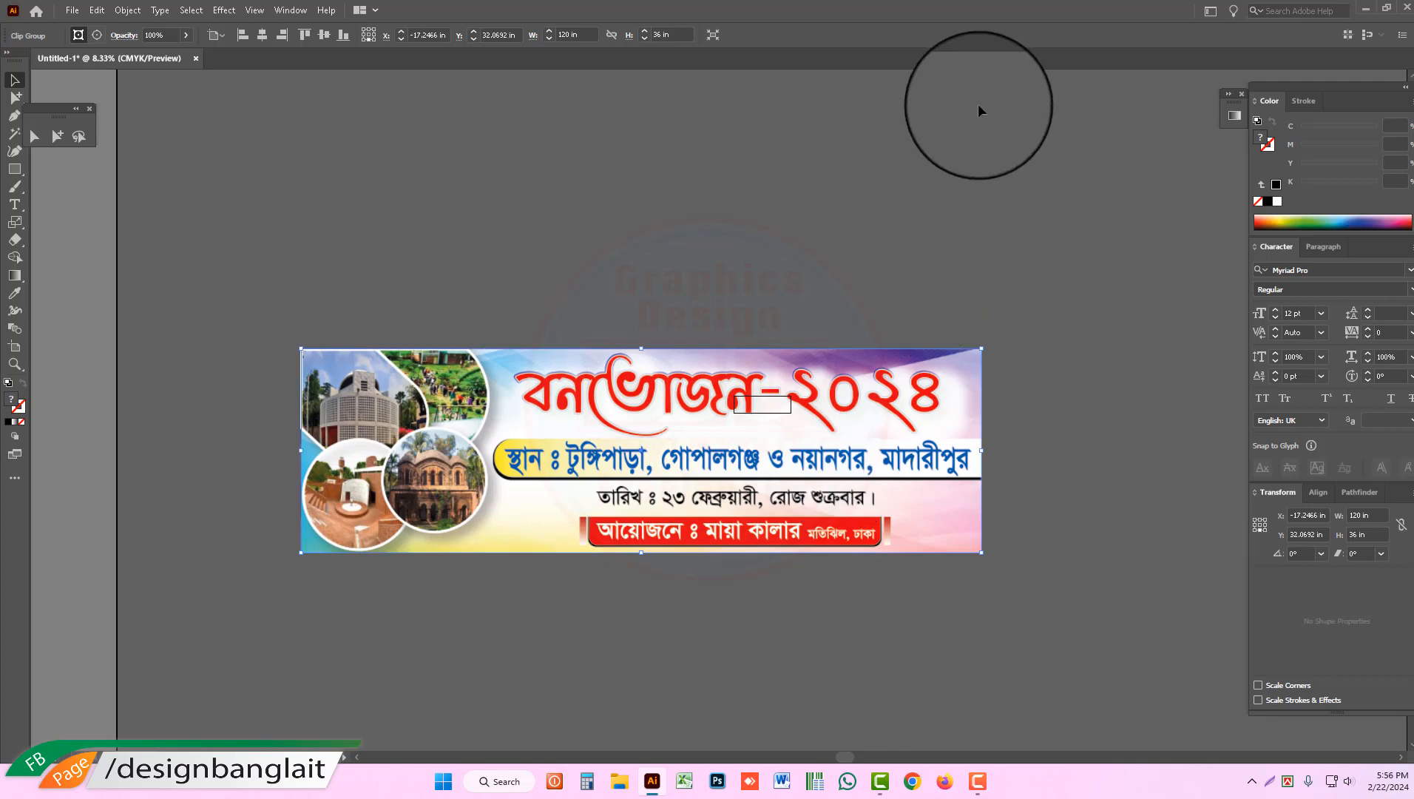
Step: Show the rulers and set their units to Feet Inches
key(ctrl+r)
right_click(982, 78)
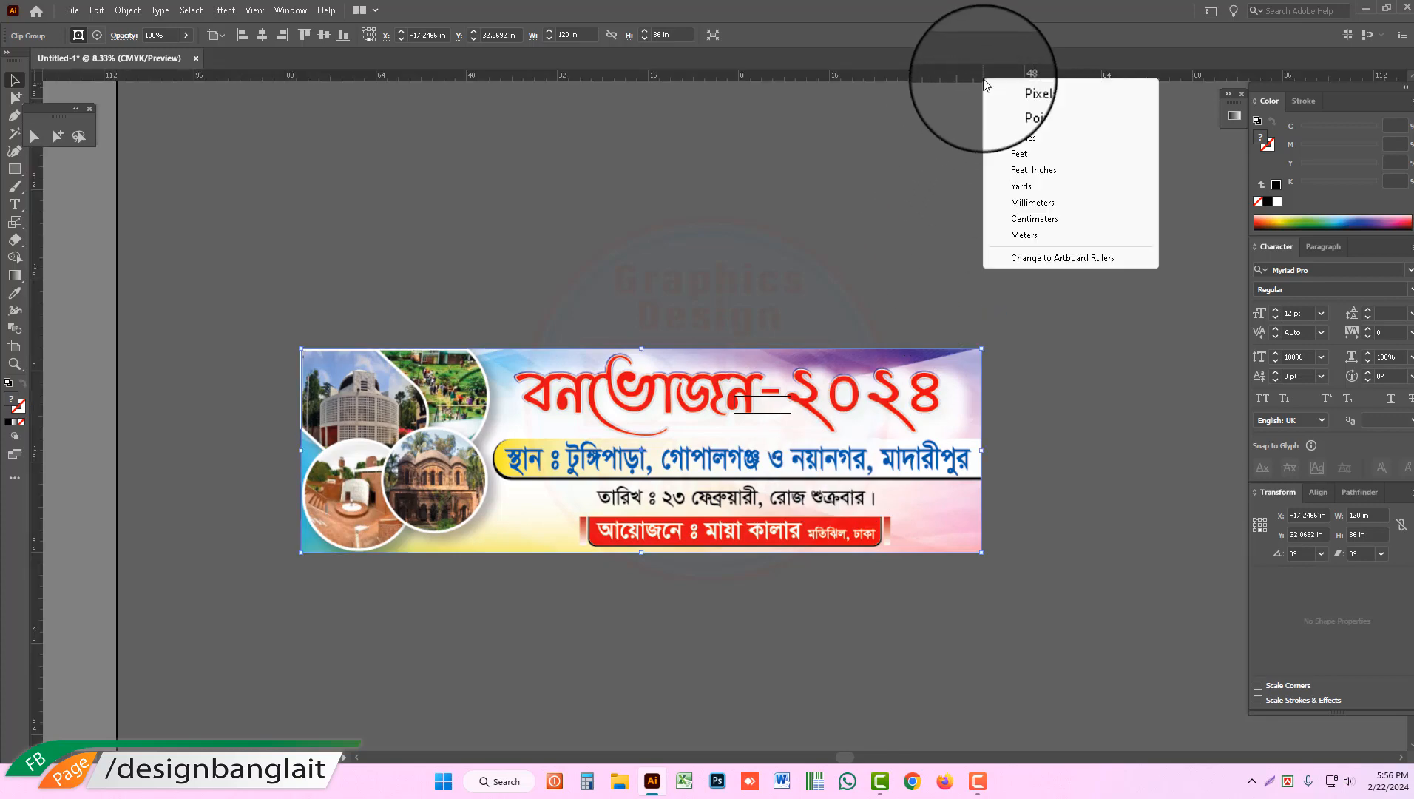
click(1027, 175)
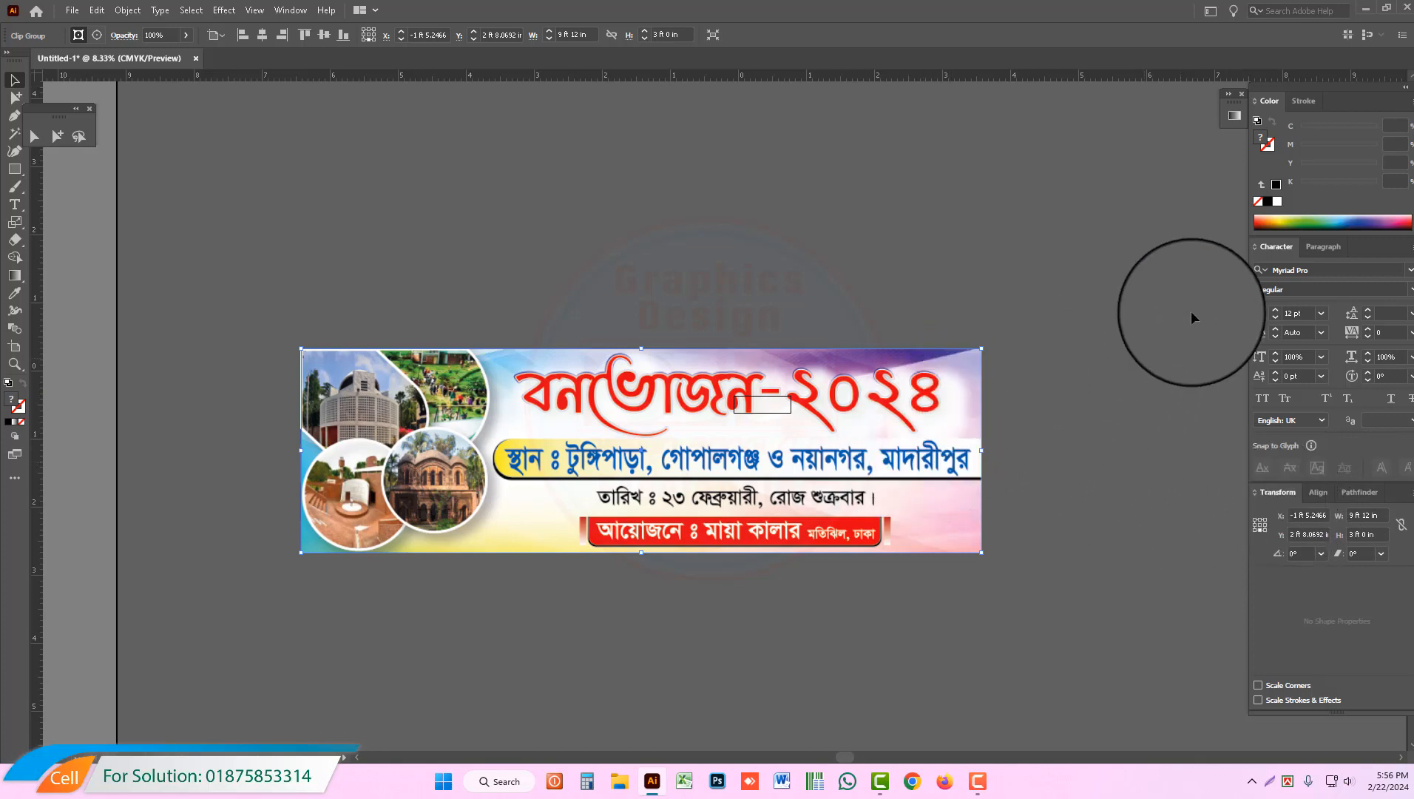
Step: Move the banner about 22 in up and 4 in to the right, and set the ruler units to Inches
drag(793, 460, 814, 333)
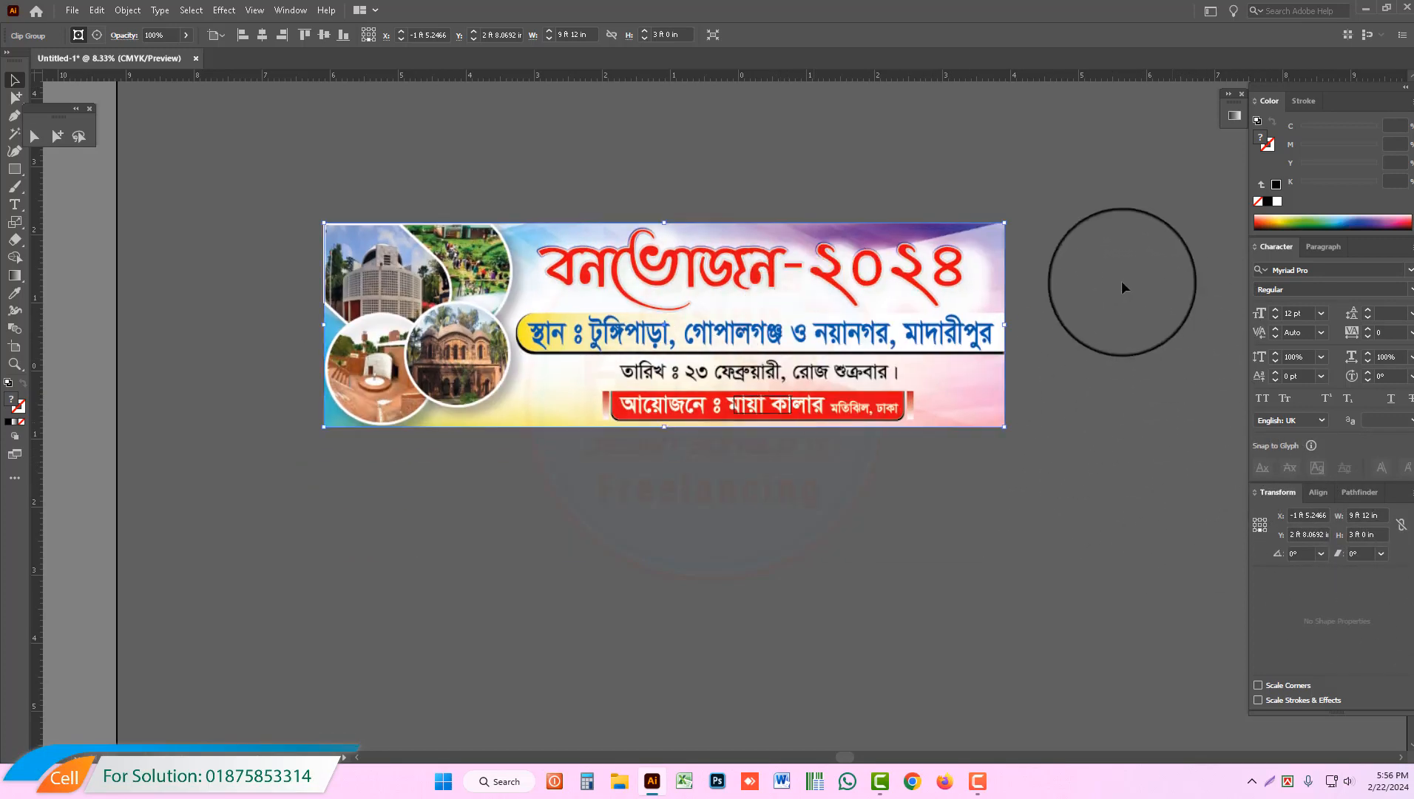
click(288, 195)
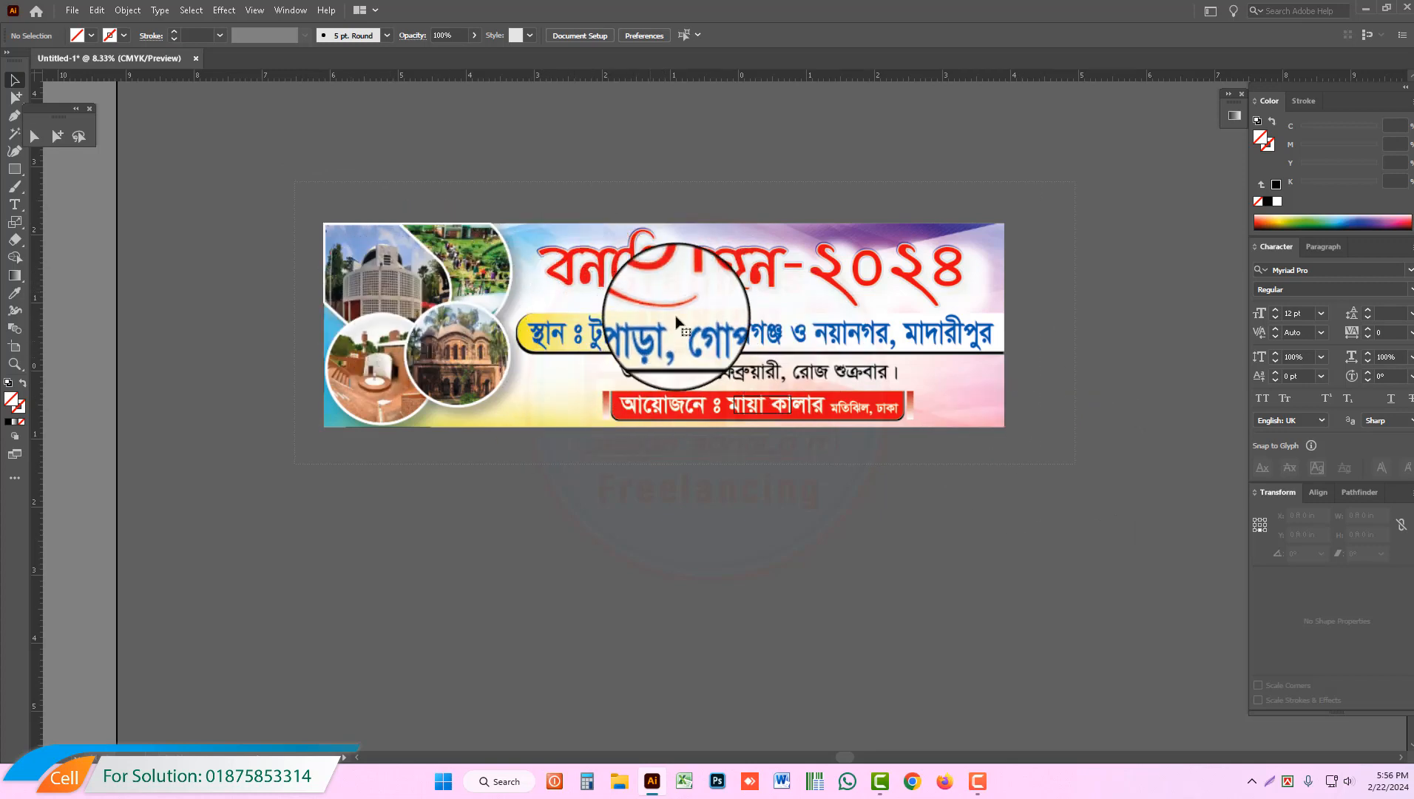
click(655, 336)
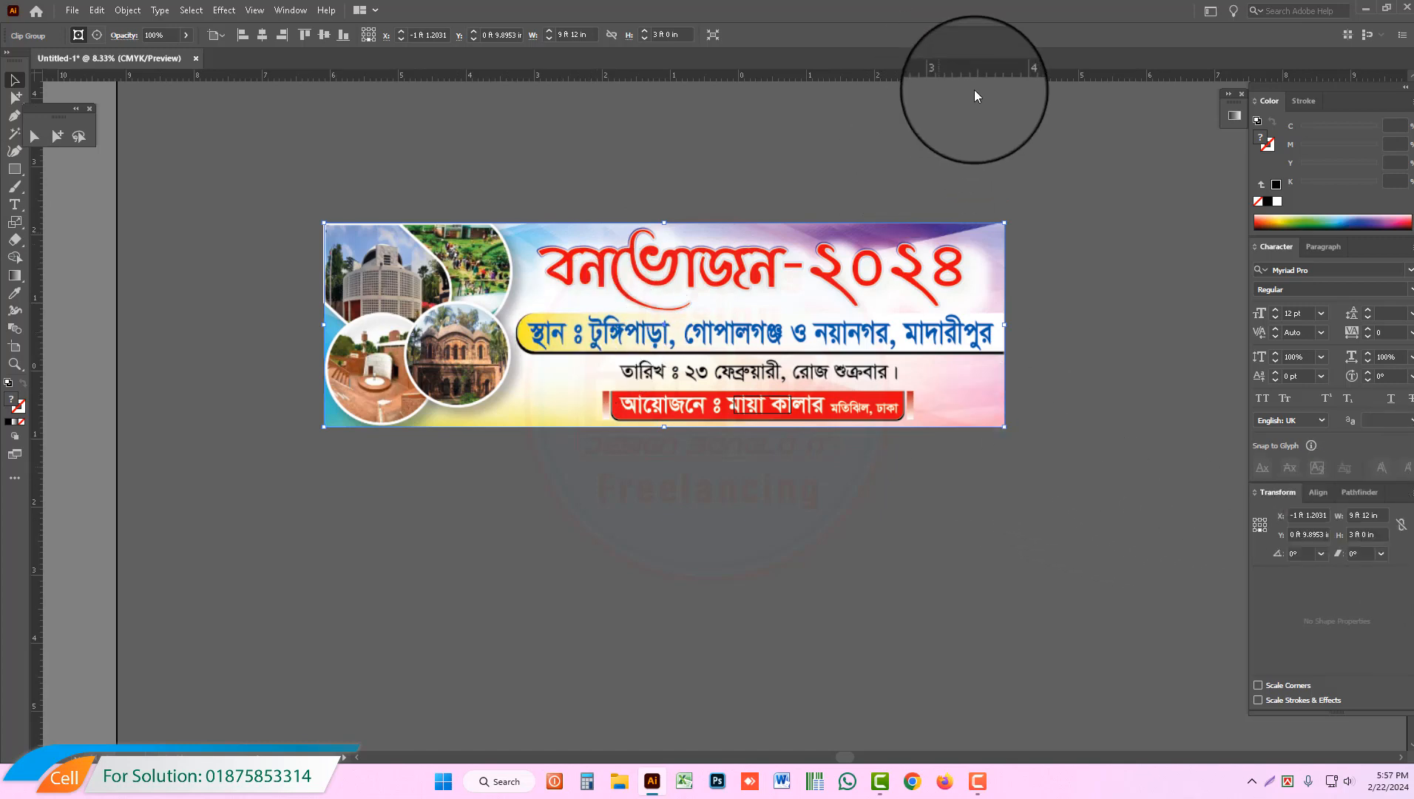
right_click(951, 75)
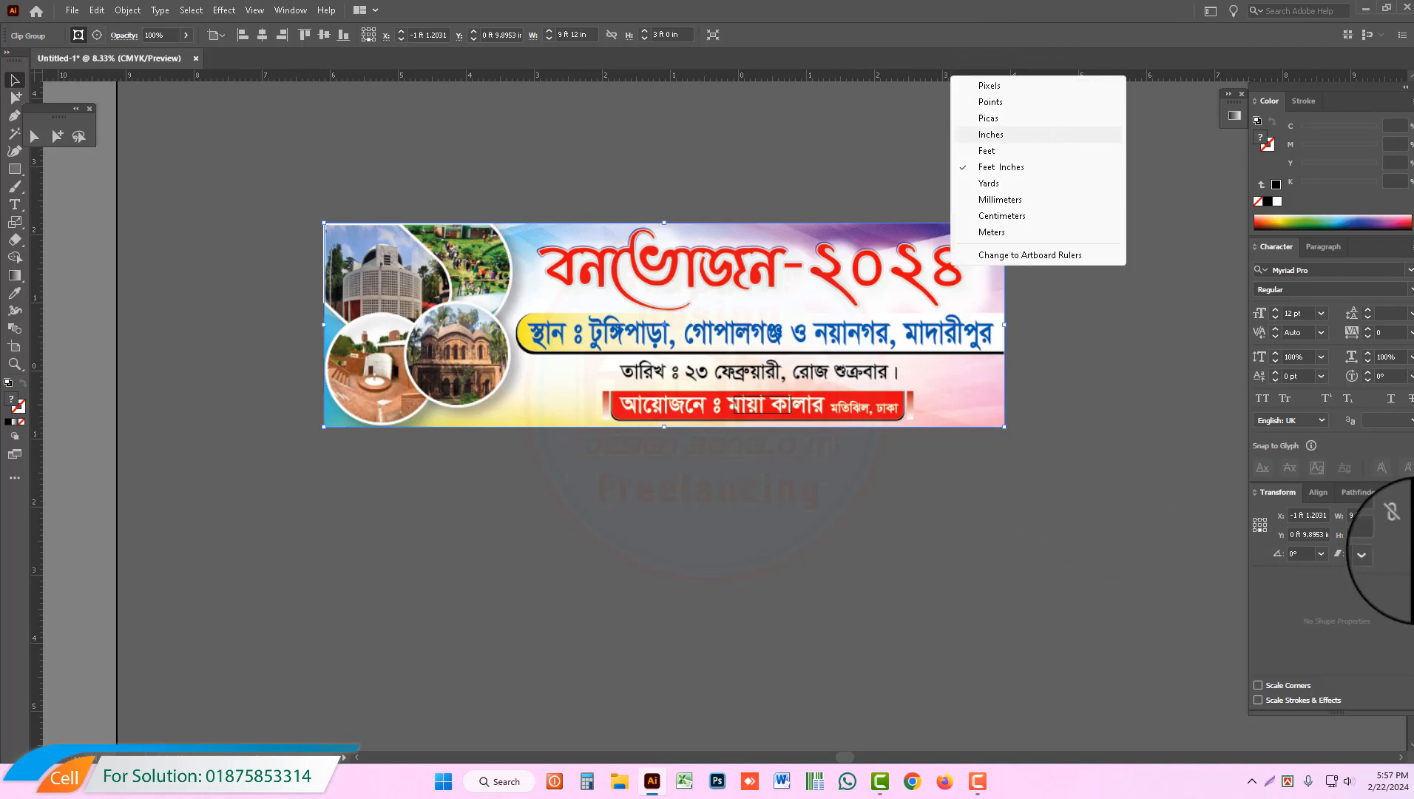
click(991, 134)
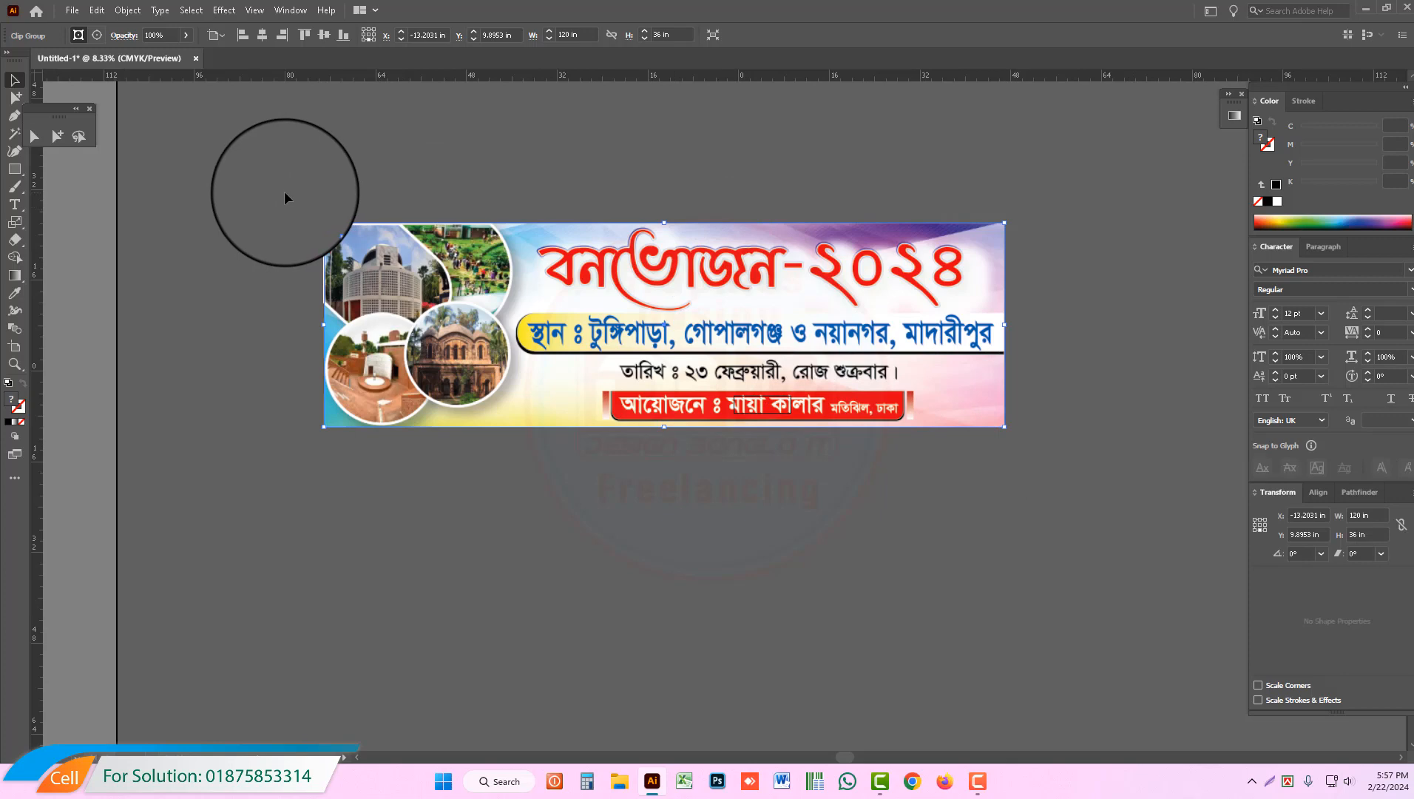
Step: Save the document to the Desktop as PVC in the Illustrator Template (*.AIT) format
key(ctrl+s)
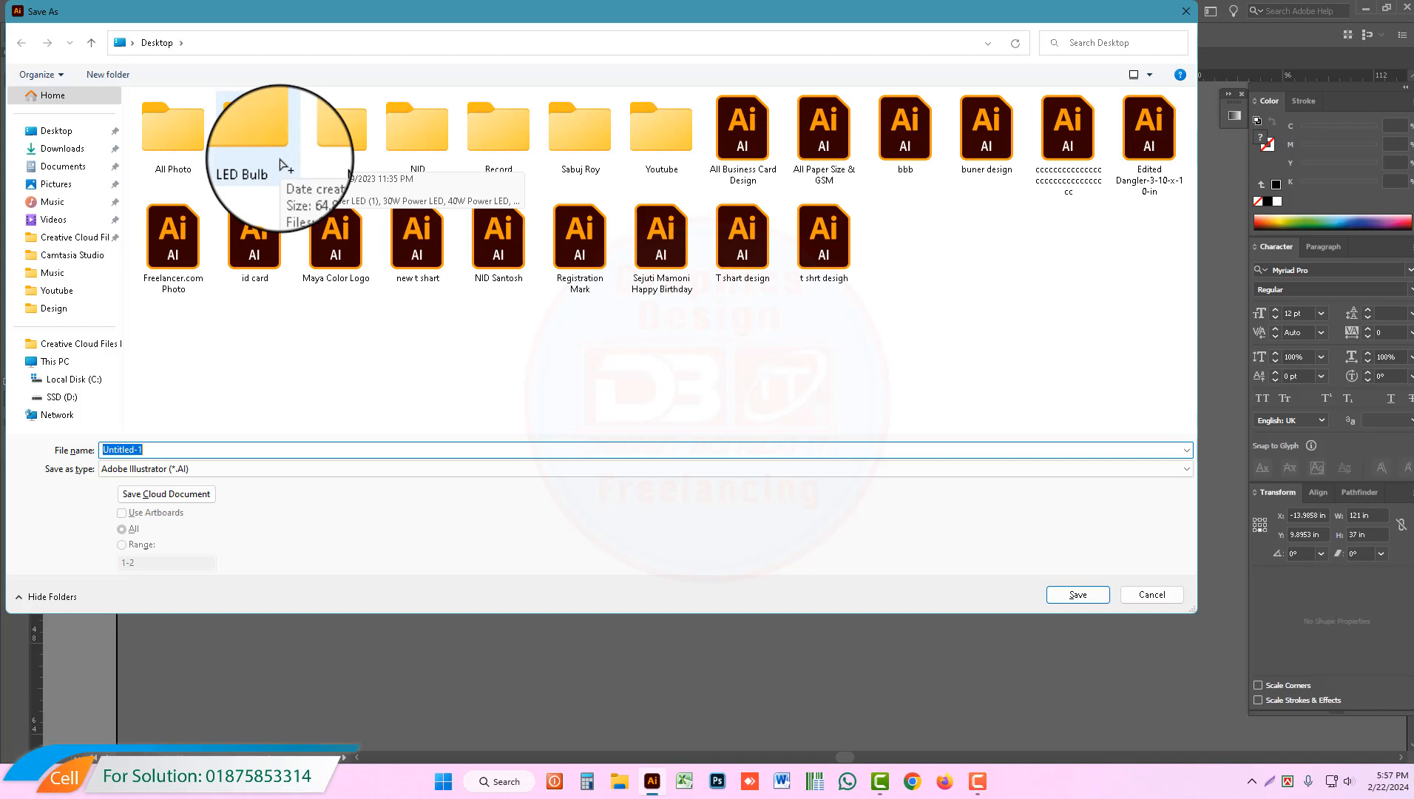
click(57, 130)
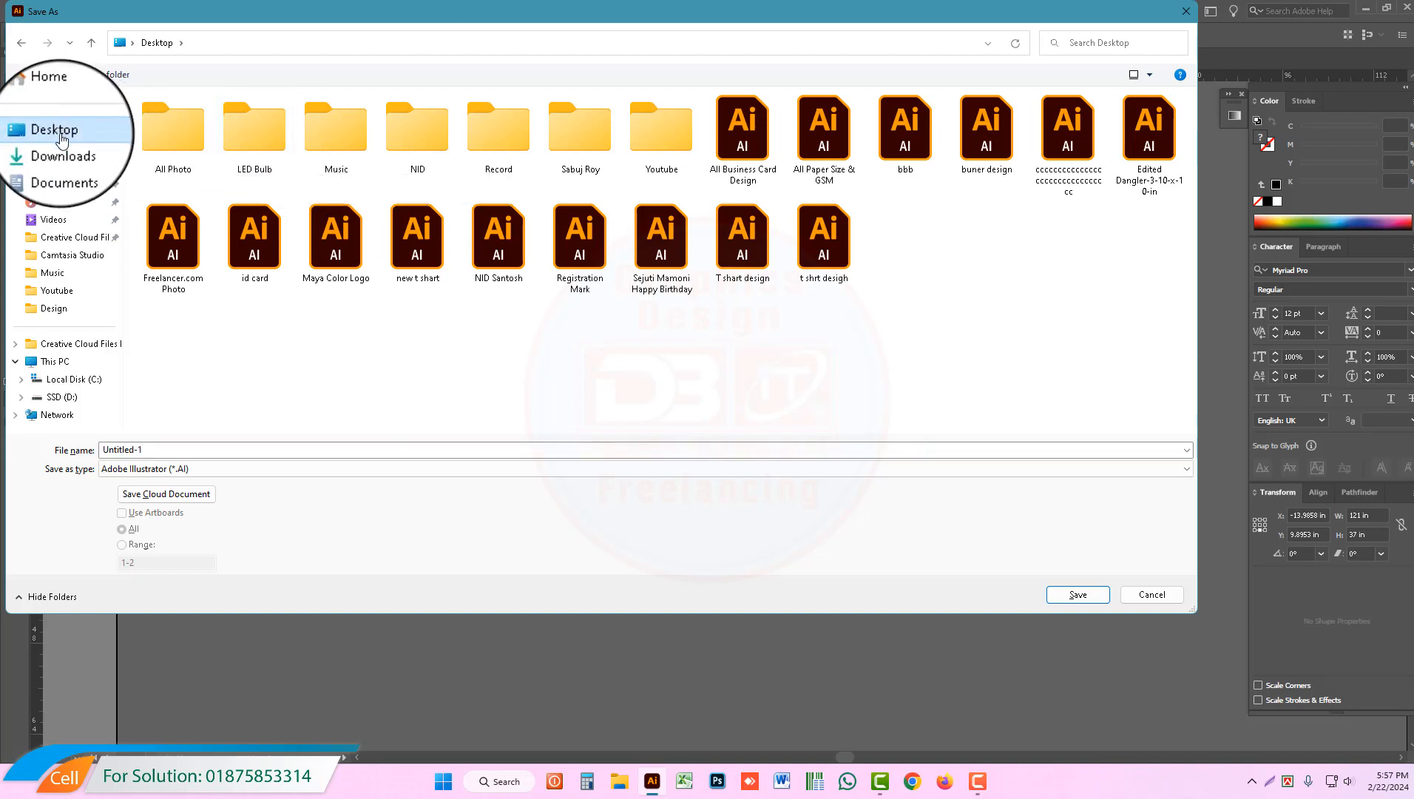
click(148, 449)
text(PVC)
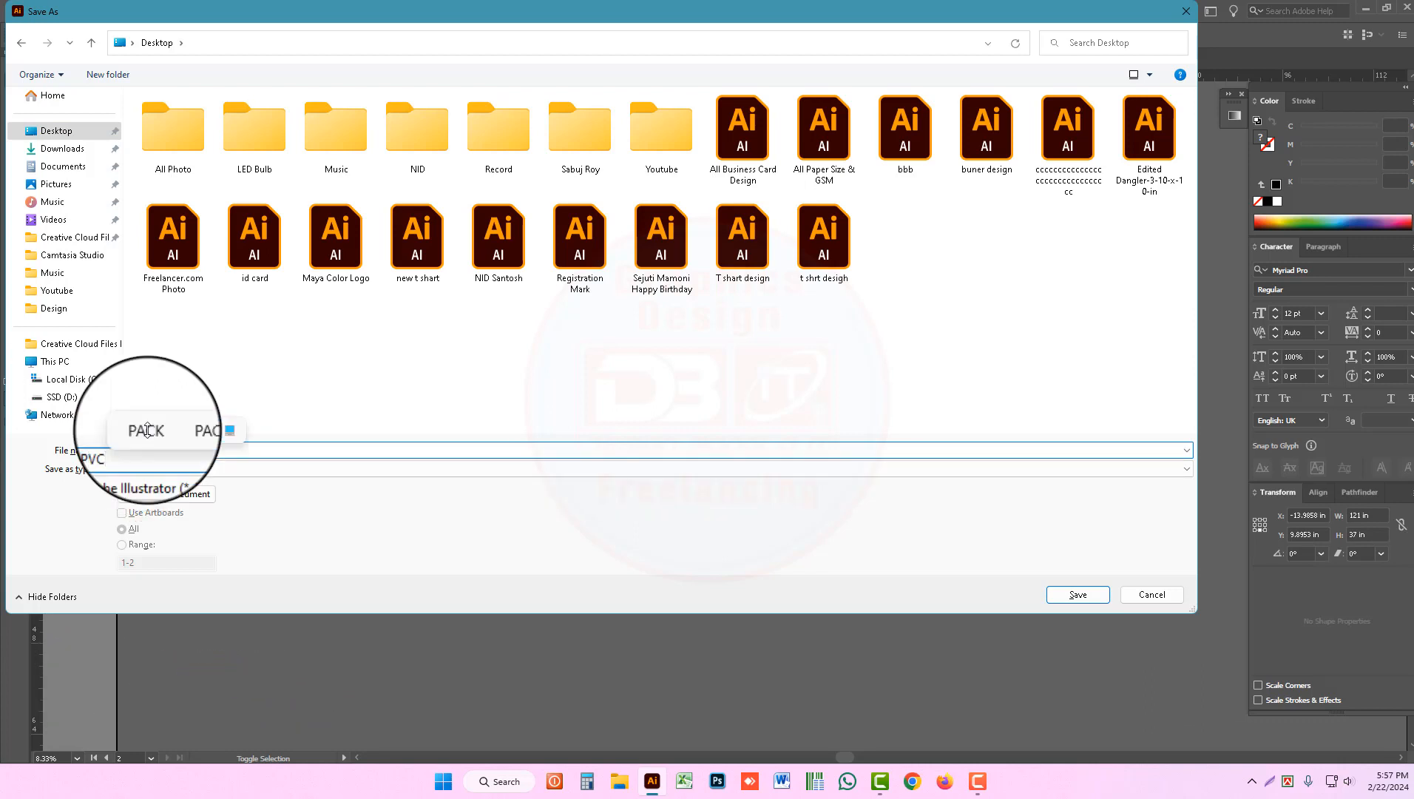
click(167, 469)
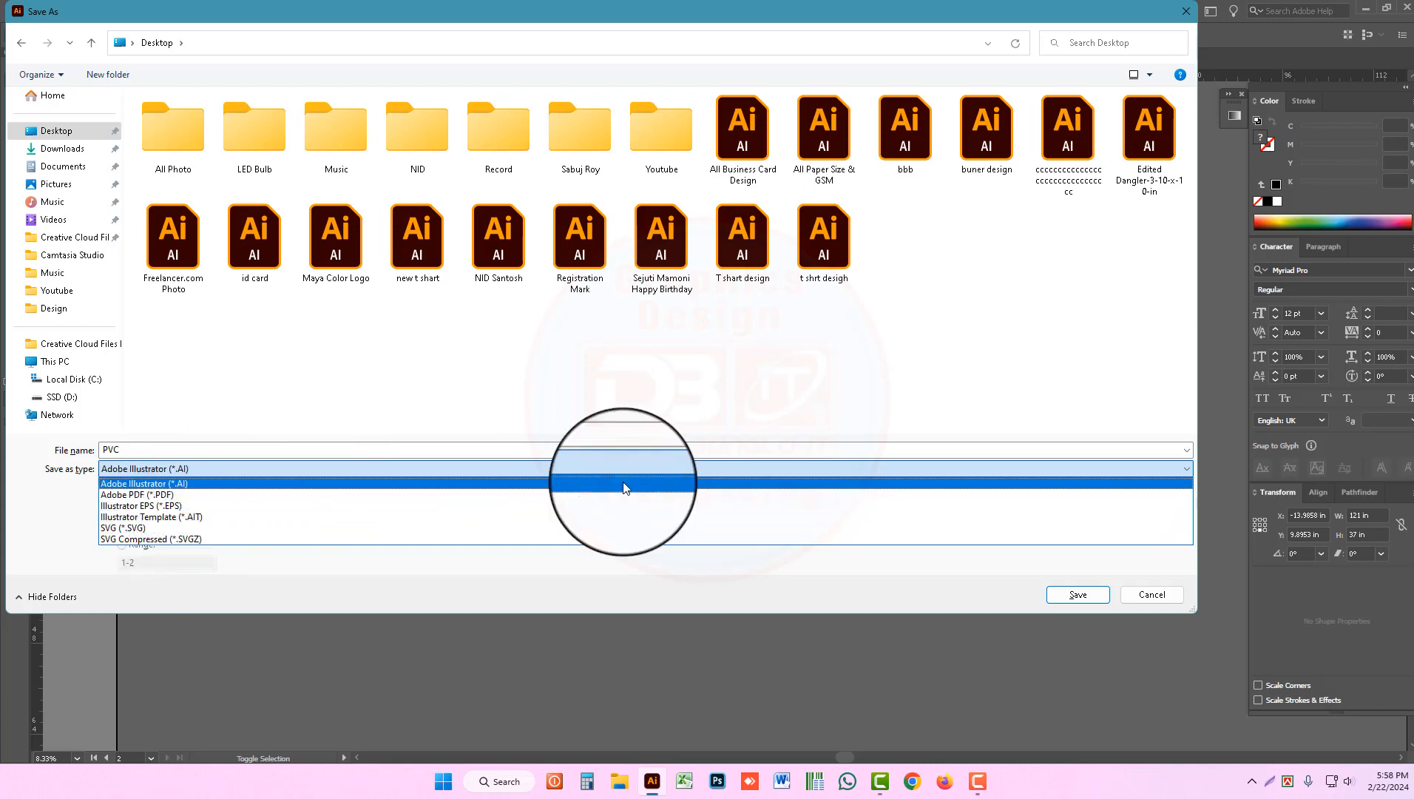
click(189, 517)
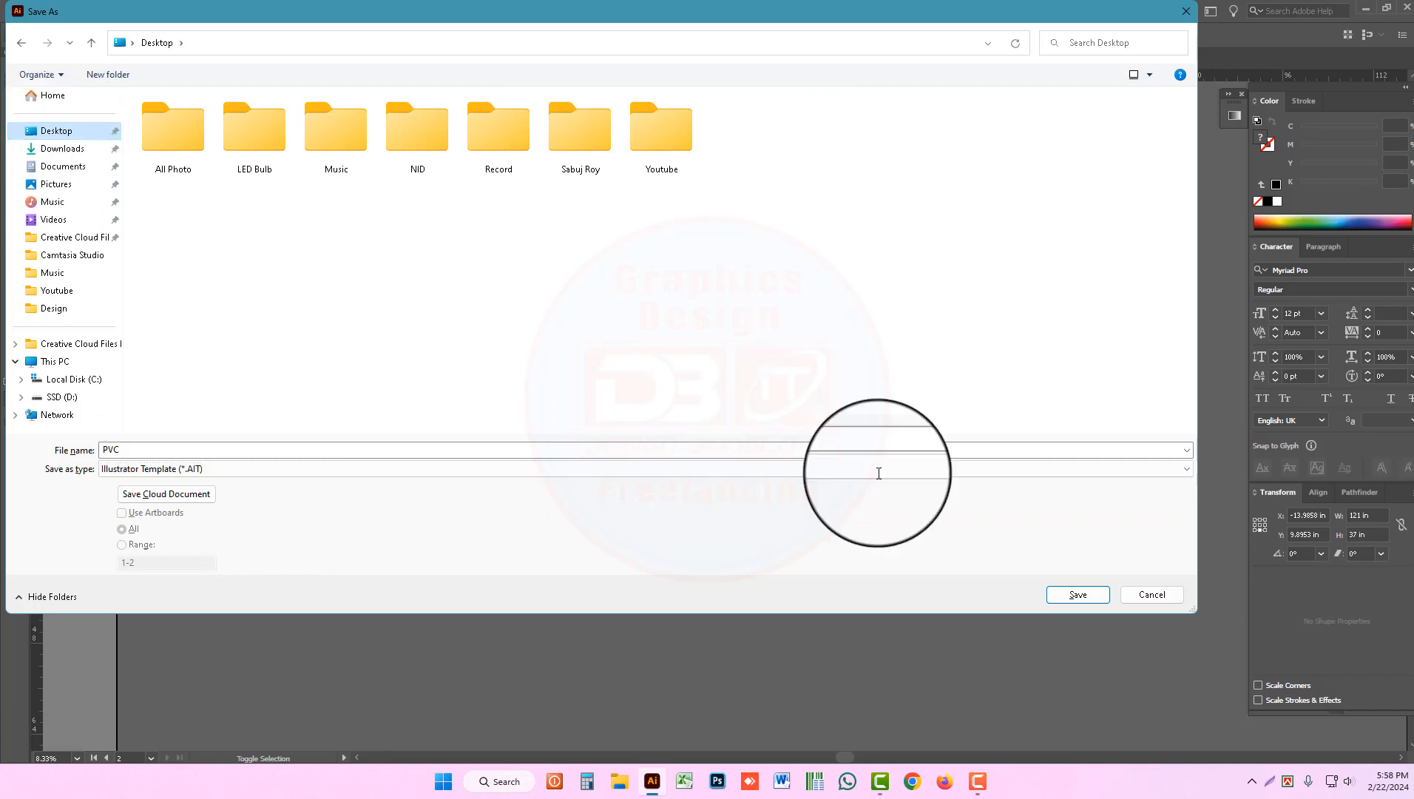
click(1070, 598)
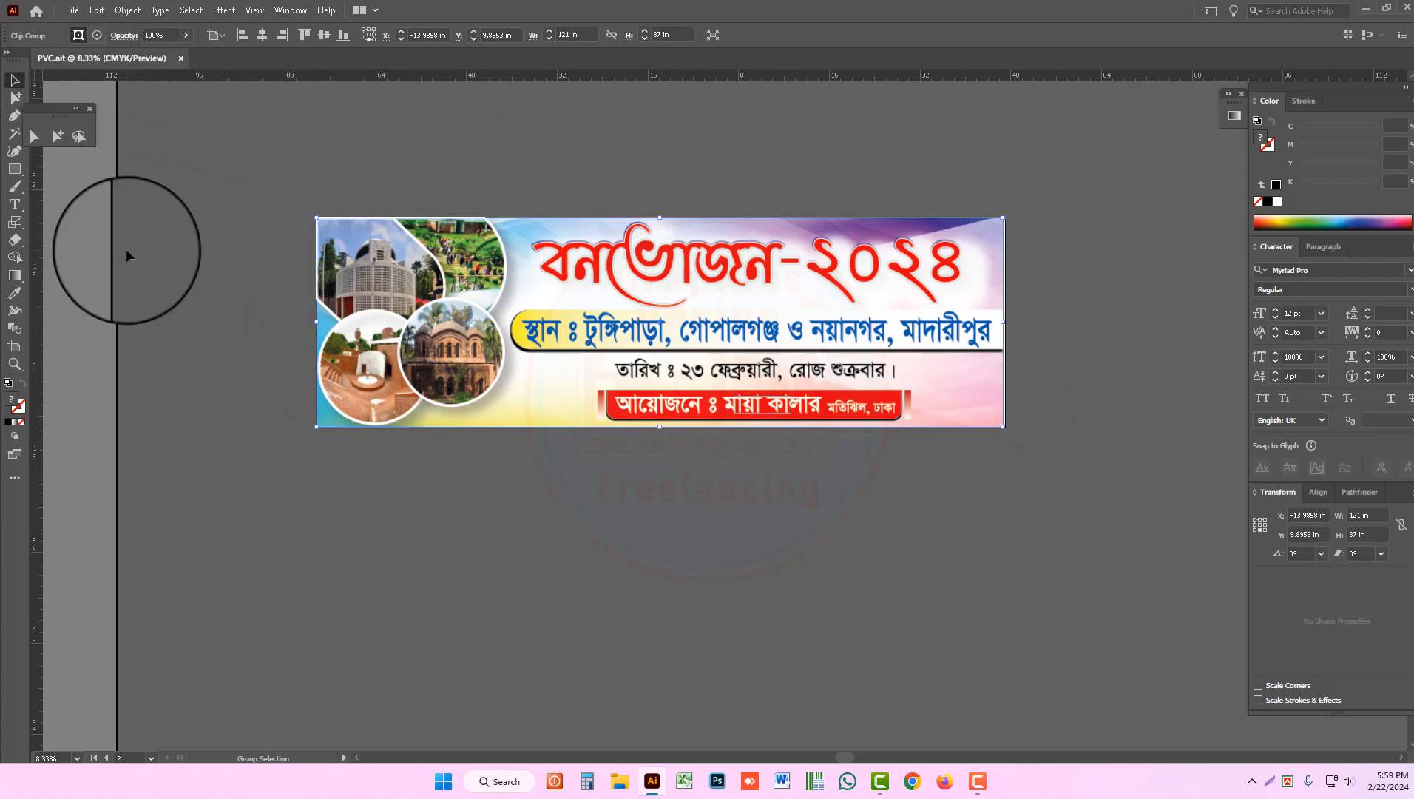
Step: Hide the artboards around the banner
key(ctrl+shift+h)
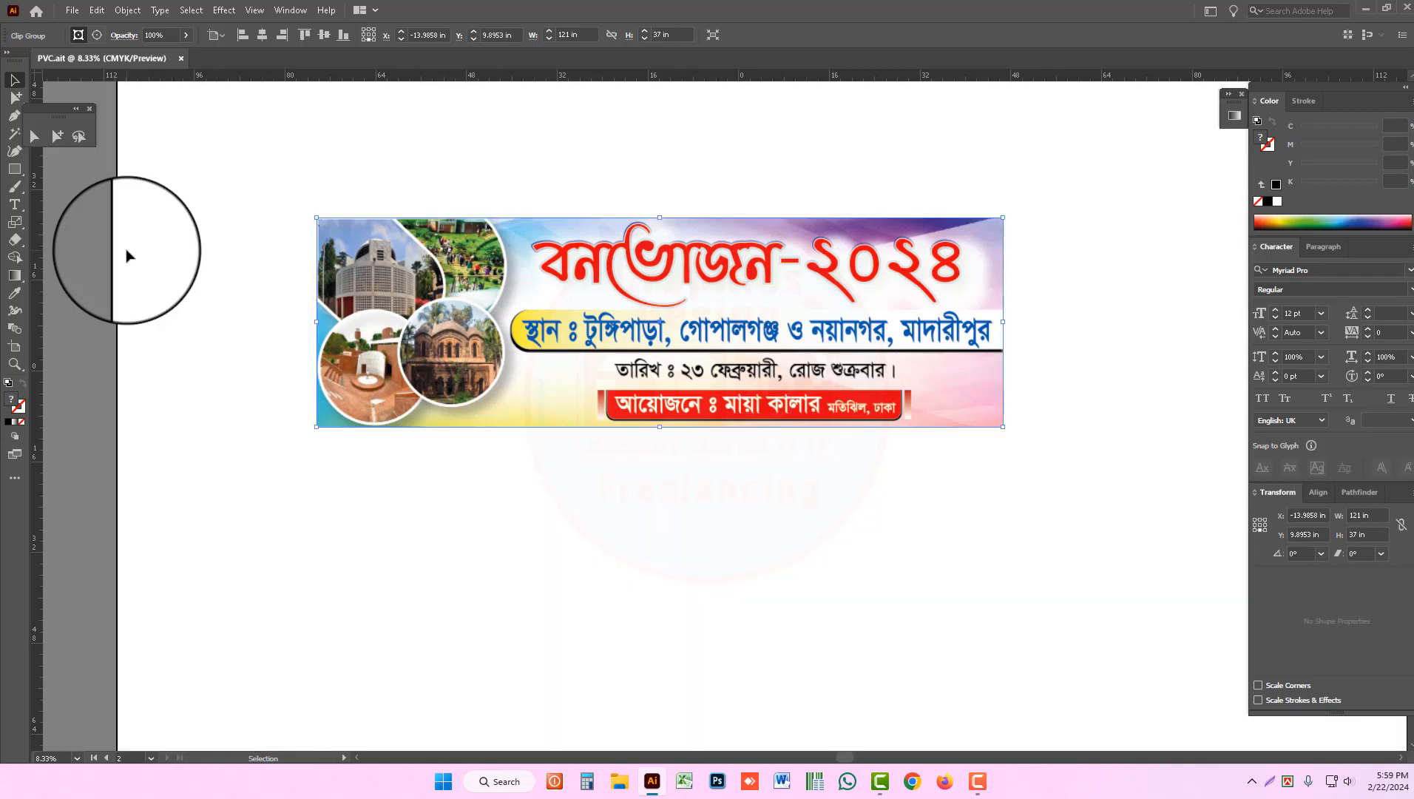